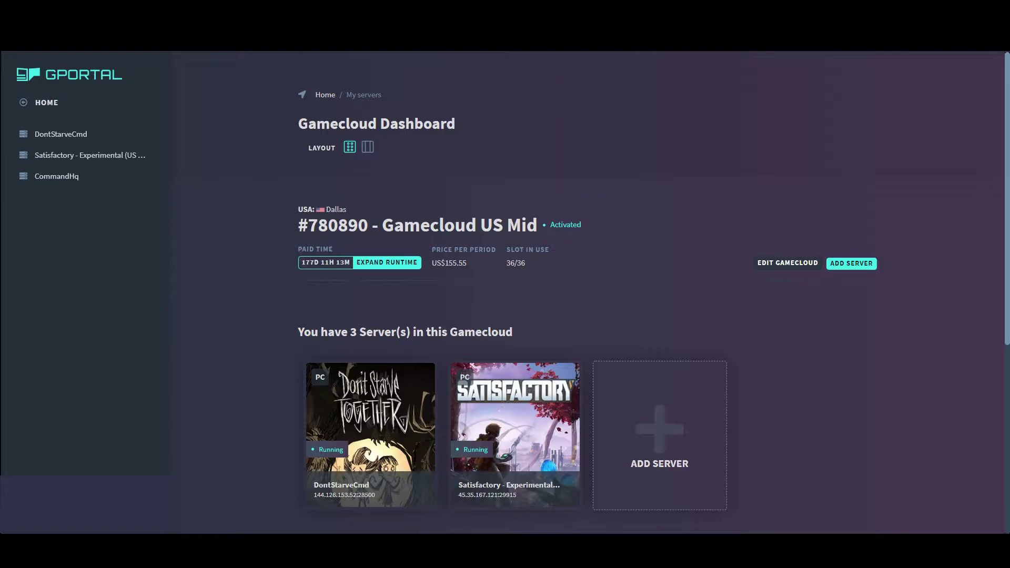
Add a DayZ Standalone server with 20 slots through Add Server
click(658, 421)
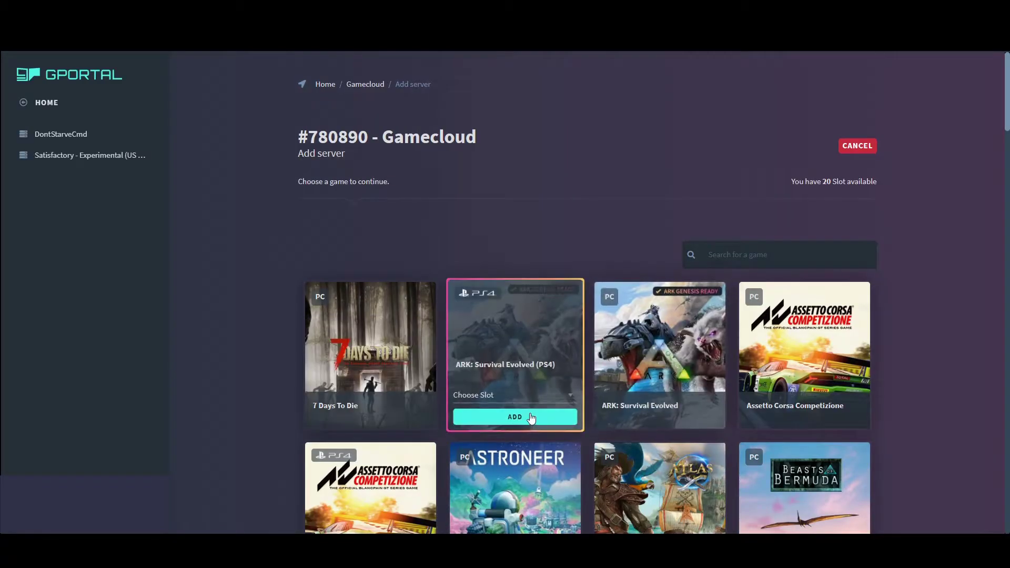
scroll(601, 511, down, 5)
scroll(671, 447, down, 4)
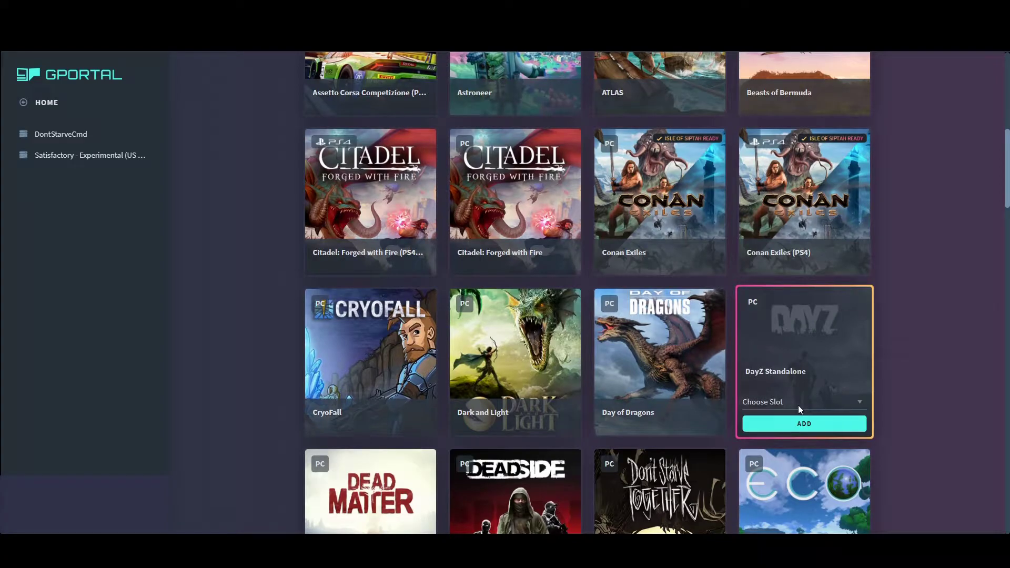
click(799, 406)
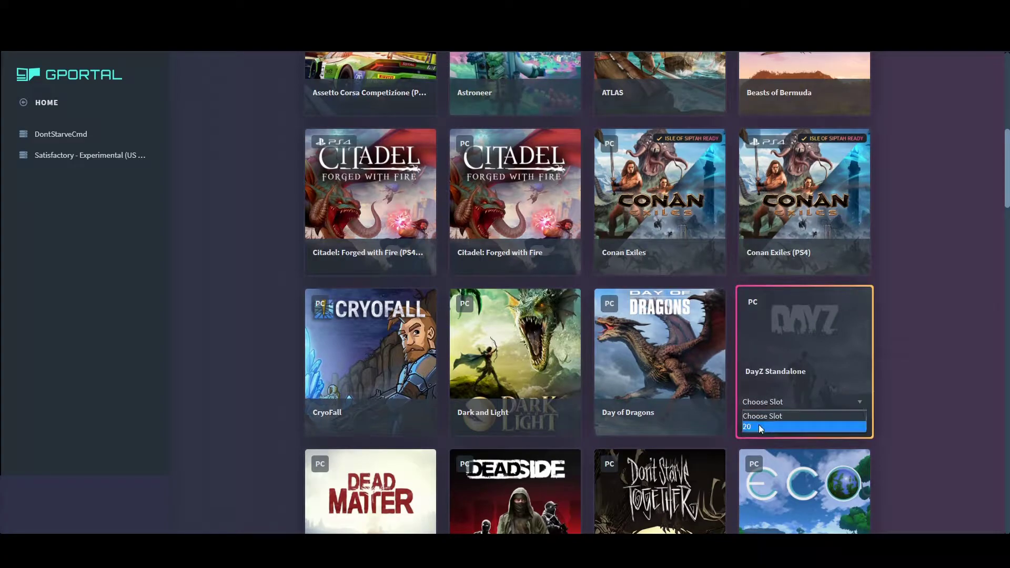
click(789, 418)
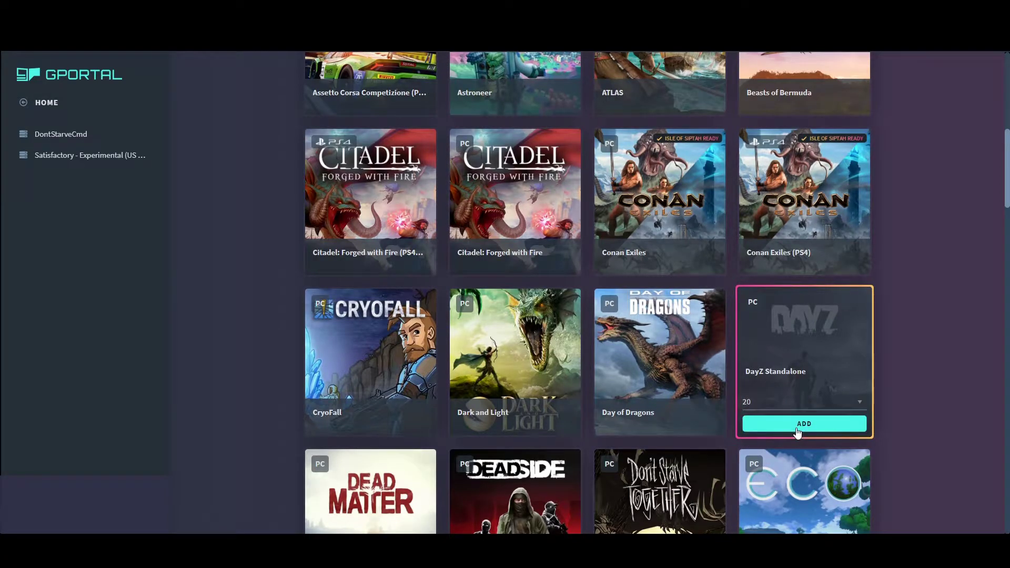
click(797, 429)
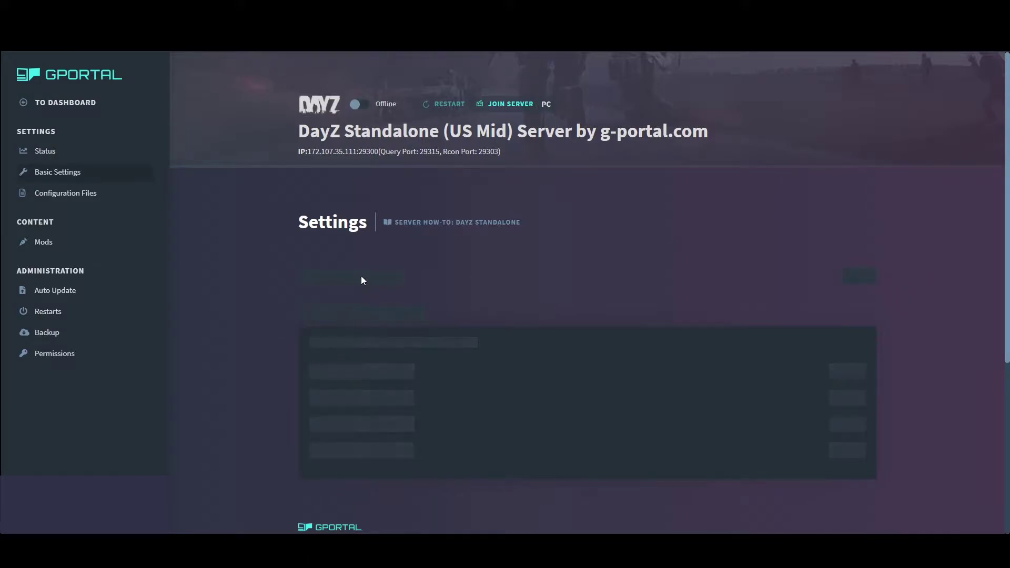
Open the DayZ server's Status page and scroll to its FTP access data
click(75, 152)
scroll(494, 340, down, 3)
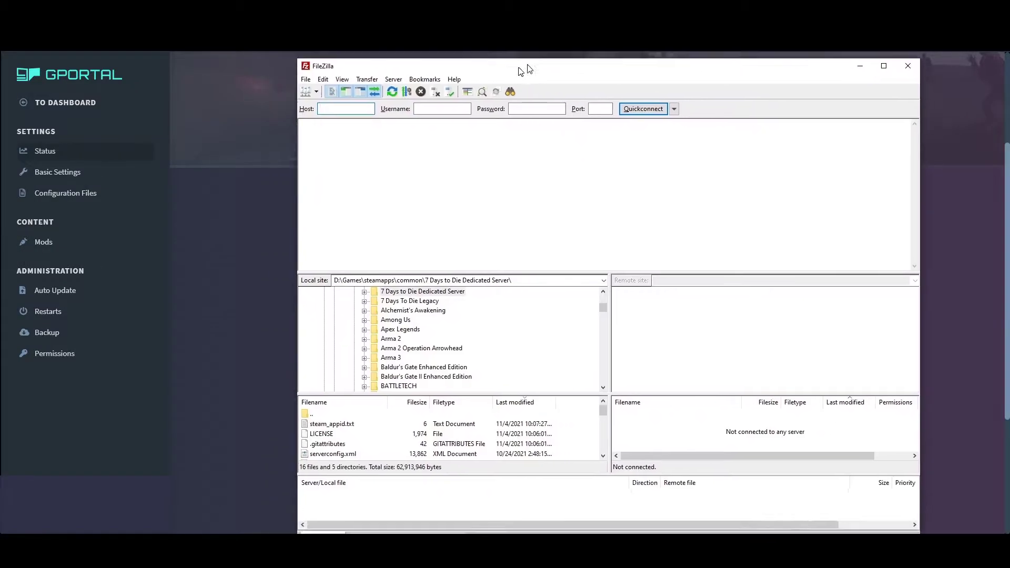
Copy the FTP hostname 172.107.35.111 and port 29321 into FileZilla's Quickconnect bar
drag(521, 67, 813, 90)
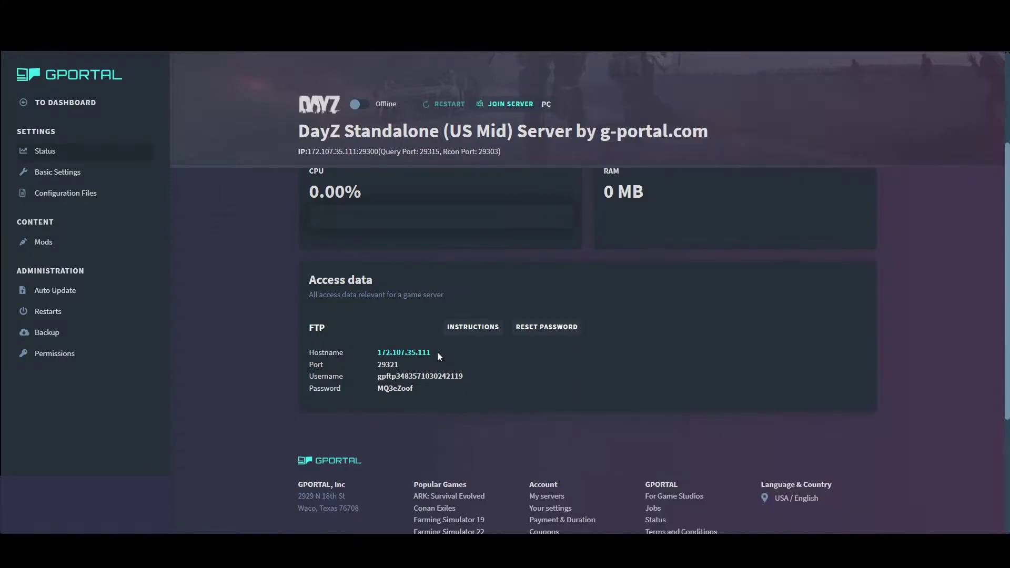
drag(437, 352, 379, 354)
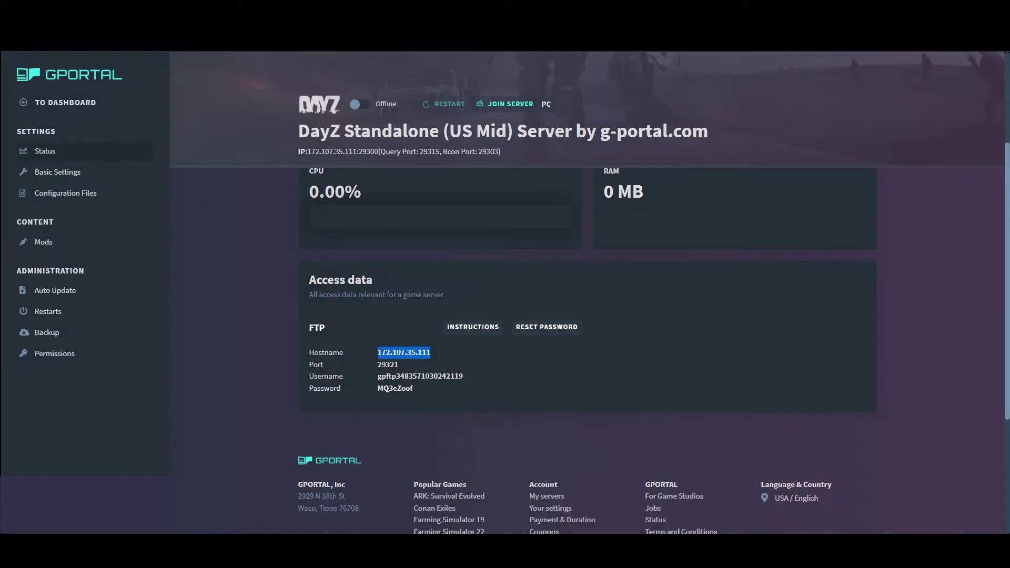
key(ctrl+c)
key(alt+Tab)
key(ctrl+v)
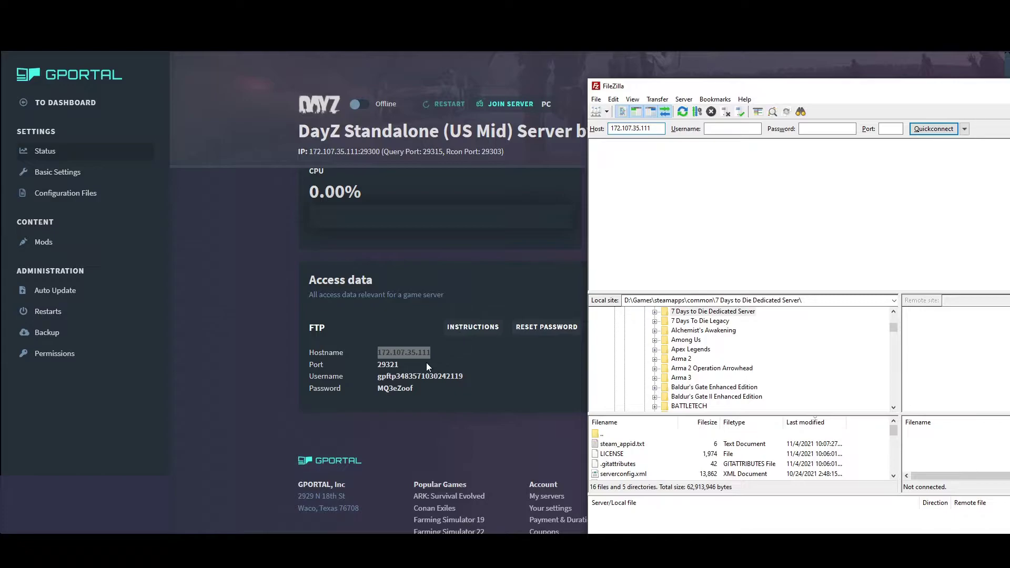
drag(427, 365, 365, 365)
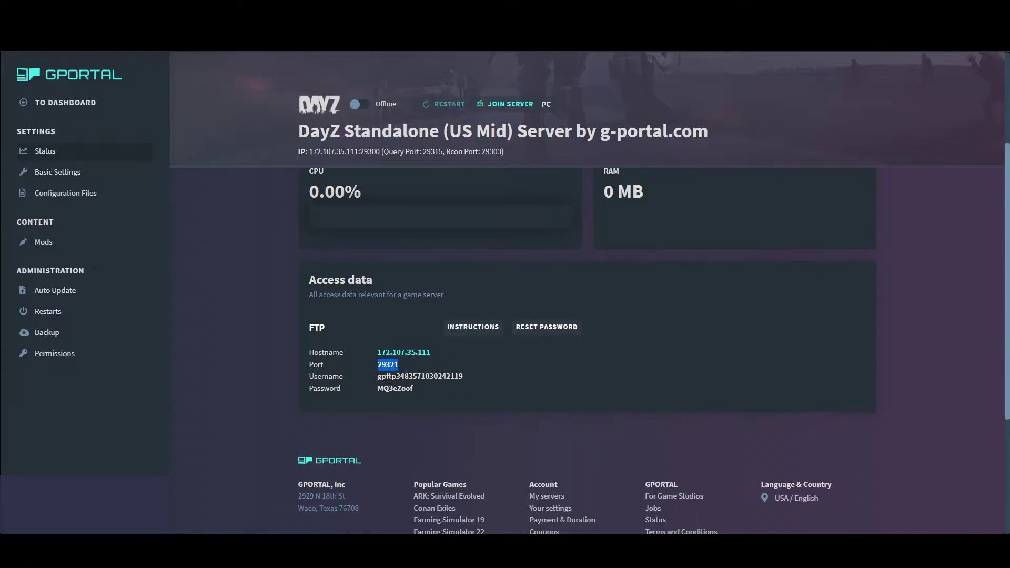
key(ctrl+c)
key(alt+Tab)
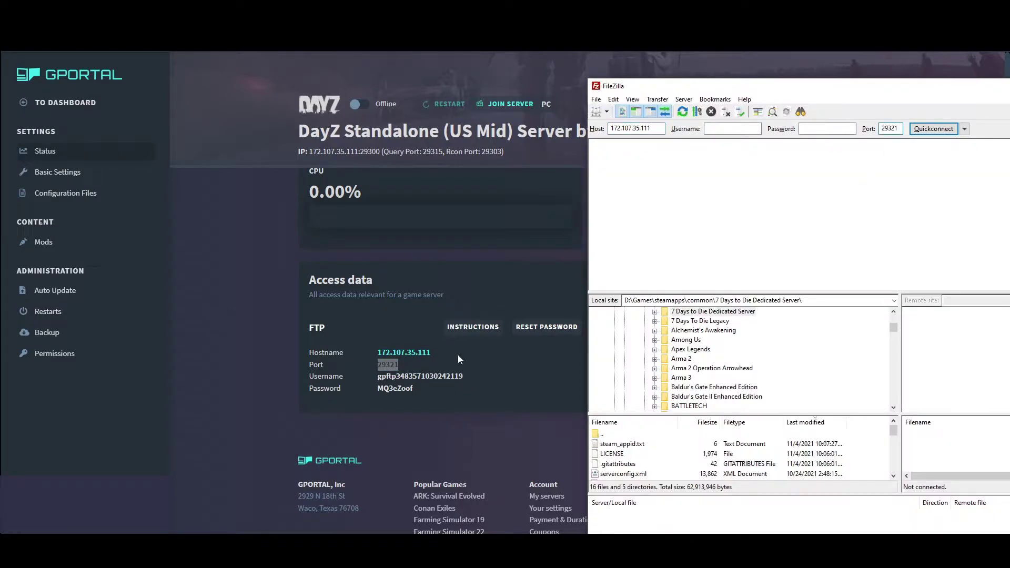
Copy the FTP username and password from G-Portal into FileZilla's Quickconnect fields
drag(476, 377, 367, 375)
key(ctrl+c)
key(alt+Tab)
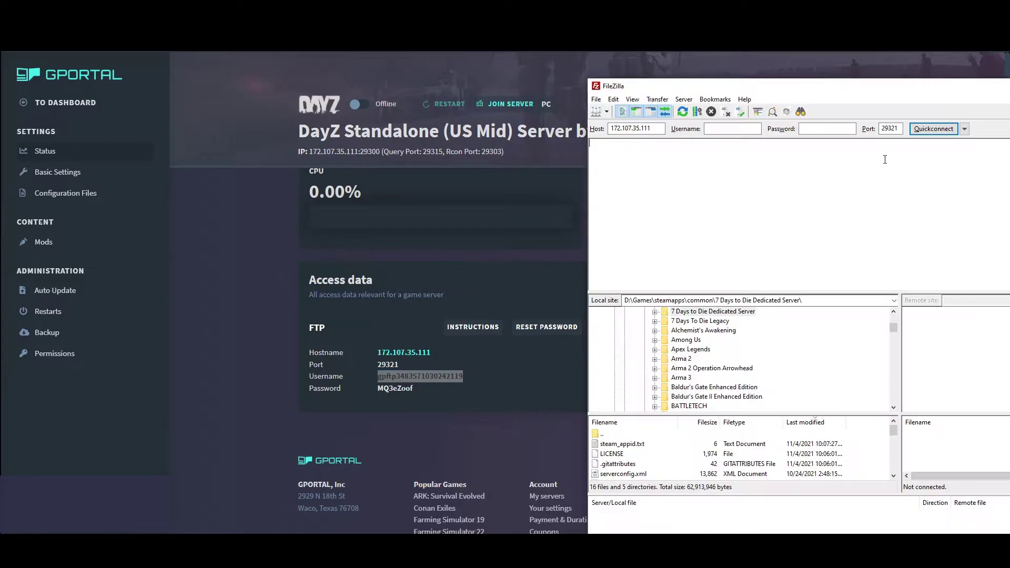
click(750, 131)
key(ctrl+v)
drag(421, 390, 322, 391)
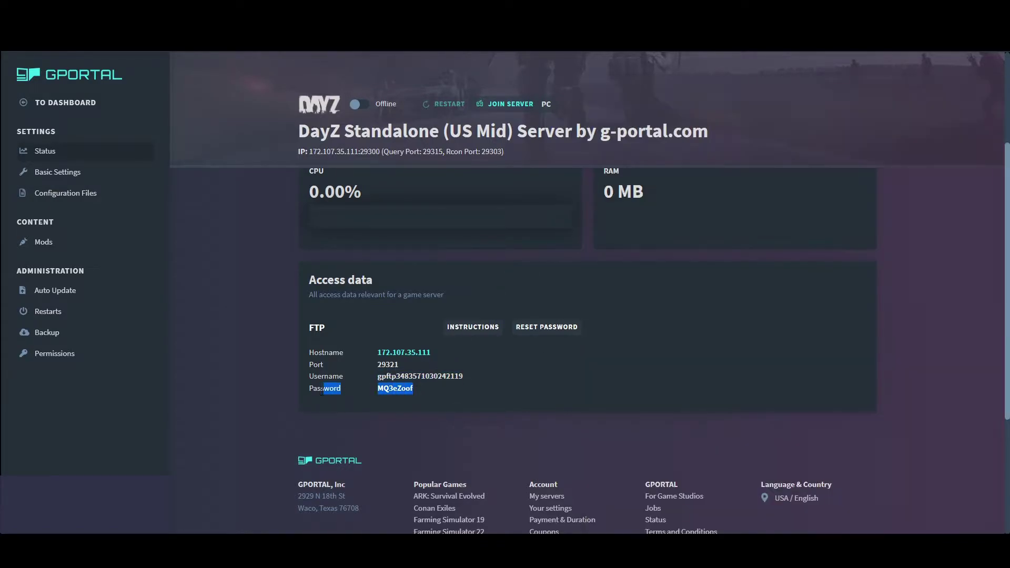
click(544, 366)
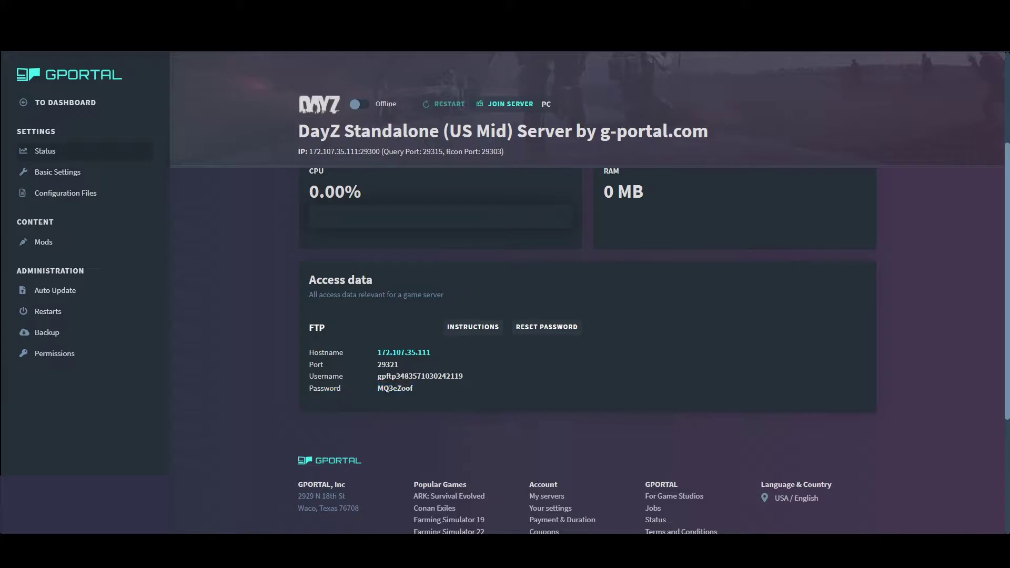
drag(411, 390, 377, 388)
key(ctrl+c)
key(alt+Tab)
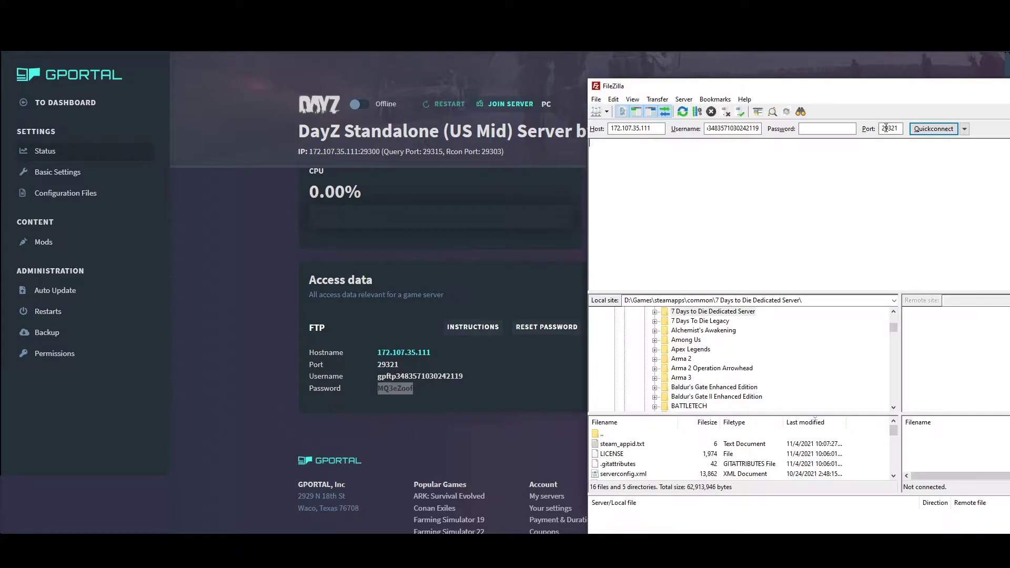
click(855, 128)
key(ctrl+v)
Quickconnect to the server and accept the insecure plain FTP warning
drag(951, 93, 634, 48)
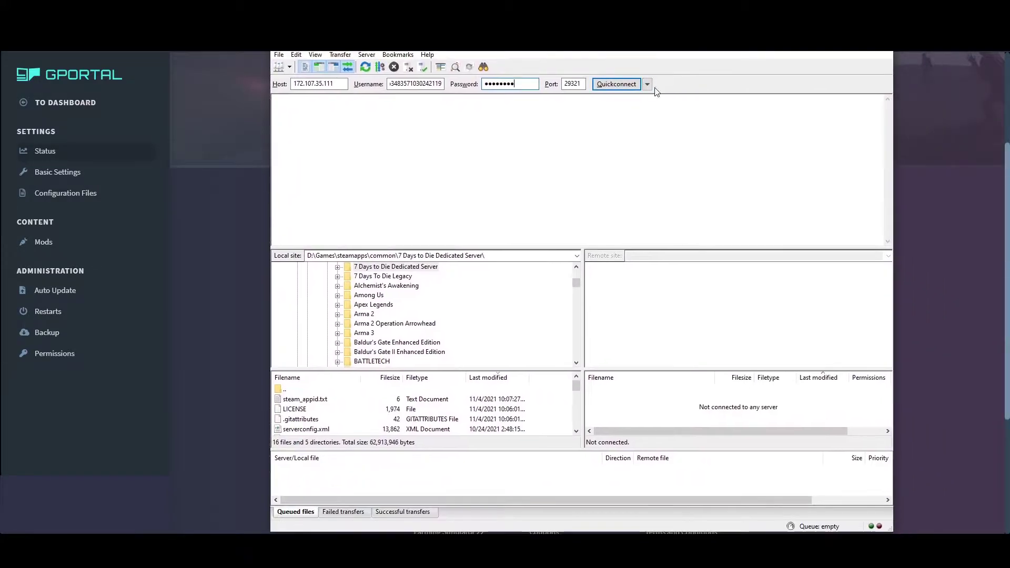
click(616, 85)
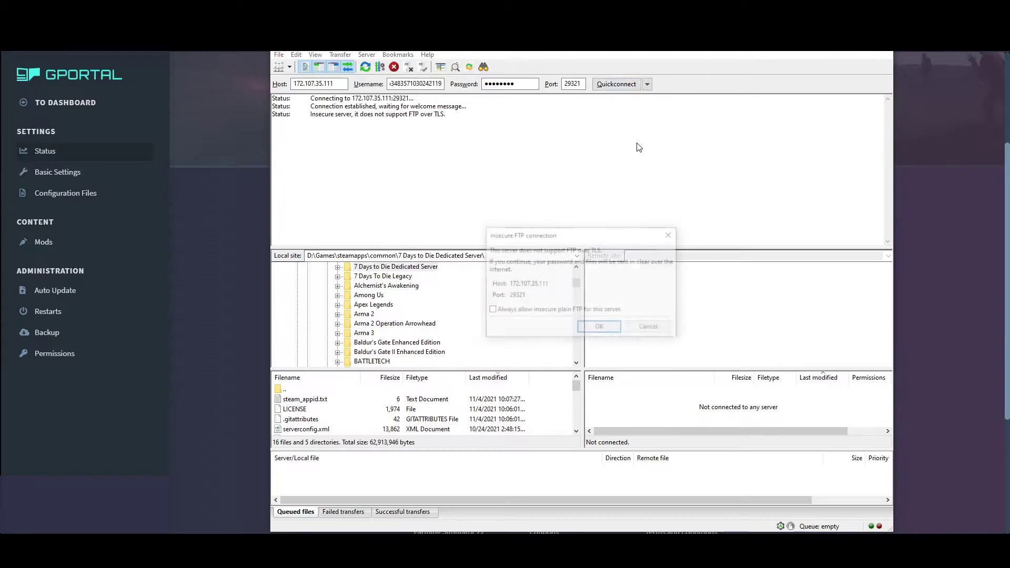
click(600, 327)
Expand steamapps > workshop > content in the local tree and open folder 221100
scroll(654, 416, down, 5)
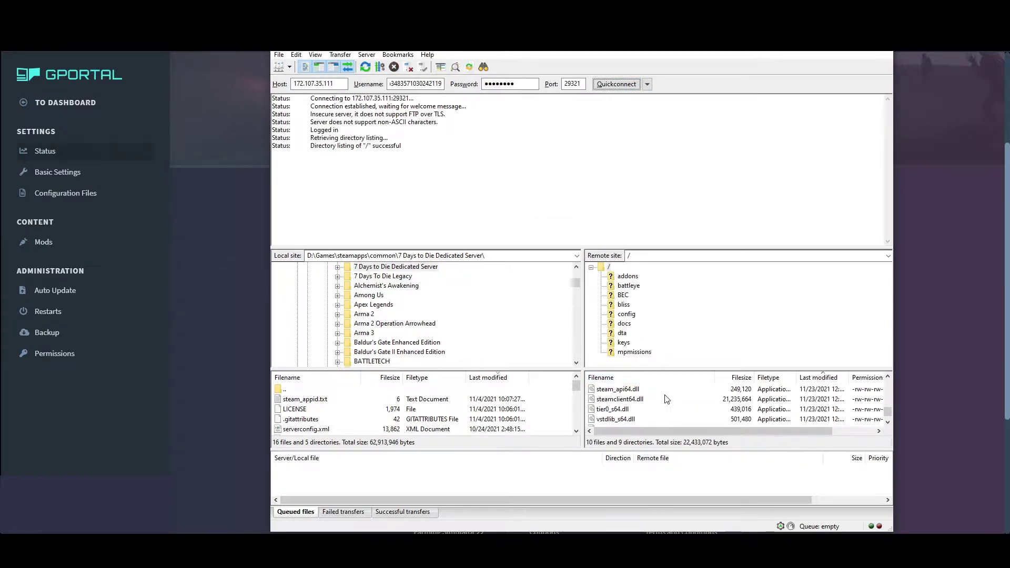
scroll(668, 397, up, 5)
scroll(355, 343, up, 4)
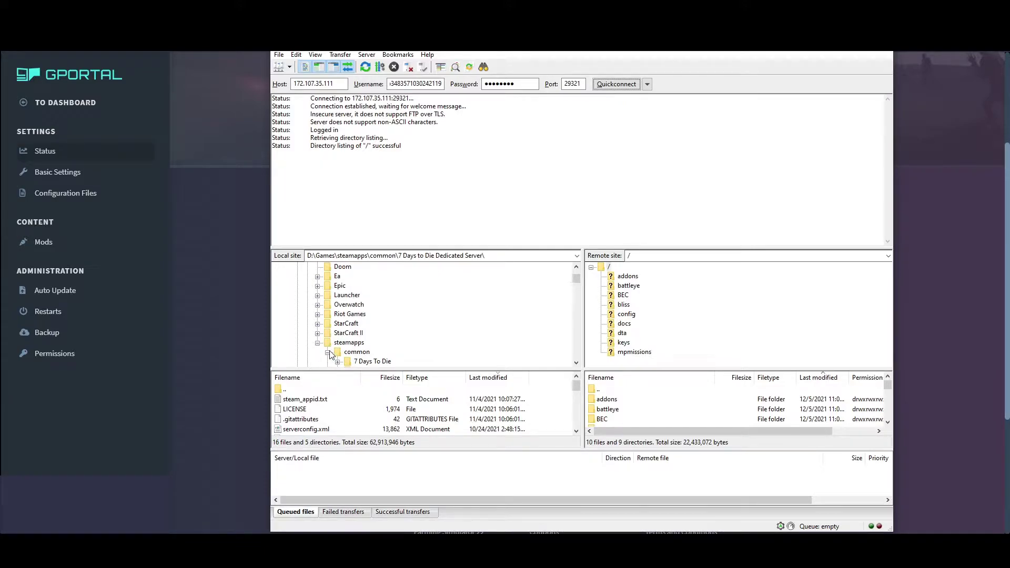
scroll(330, 355, down, 1)
click(327, 324)
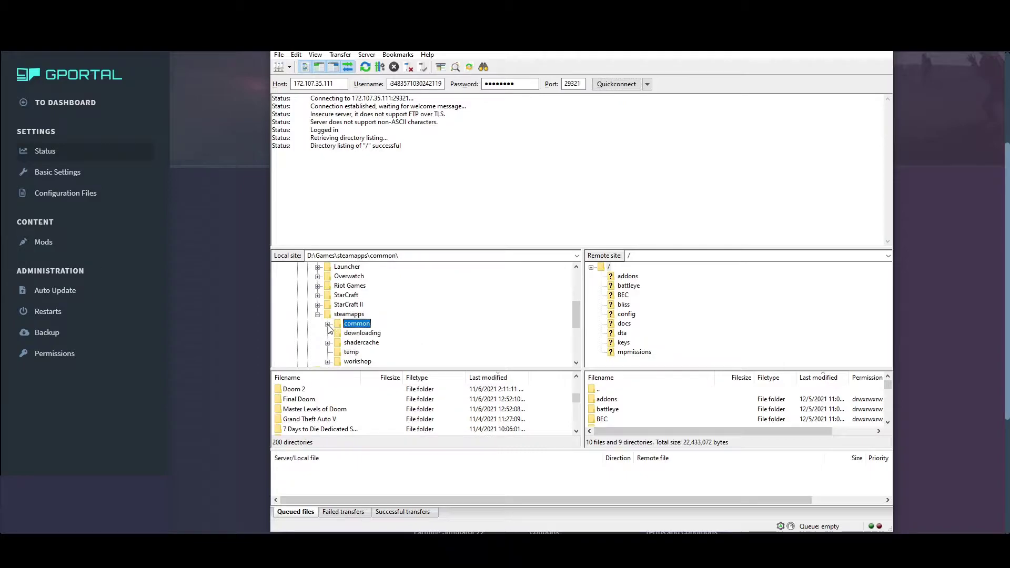
click(328, 363)
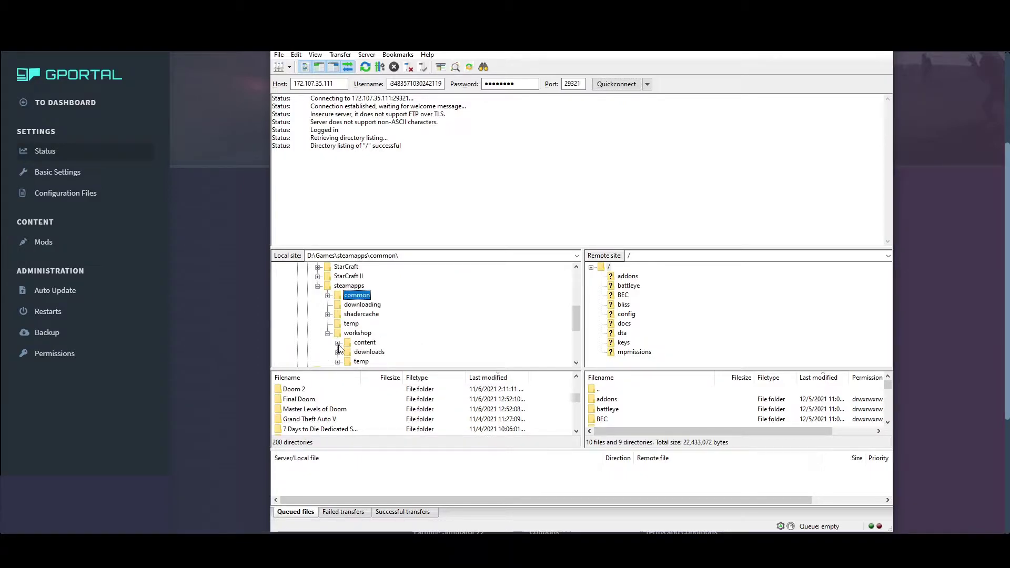
click(338, 343)
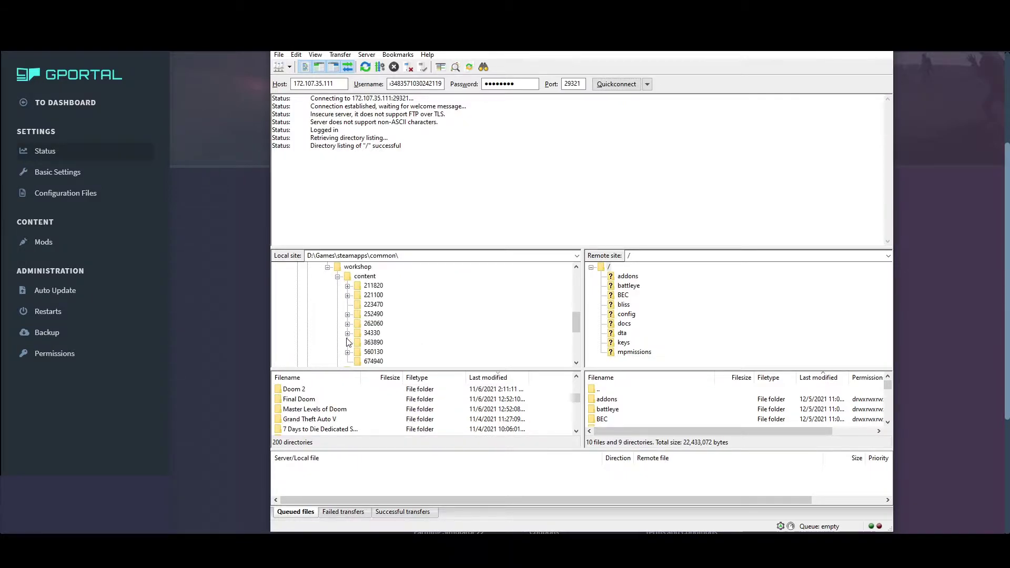
click(361, 298)
click(348, 296)
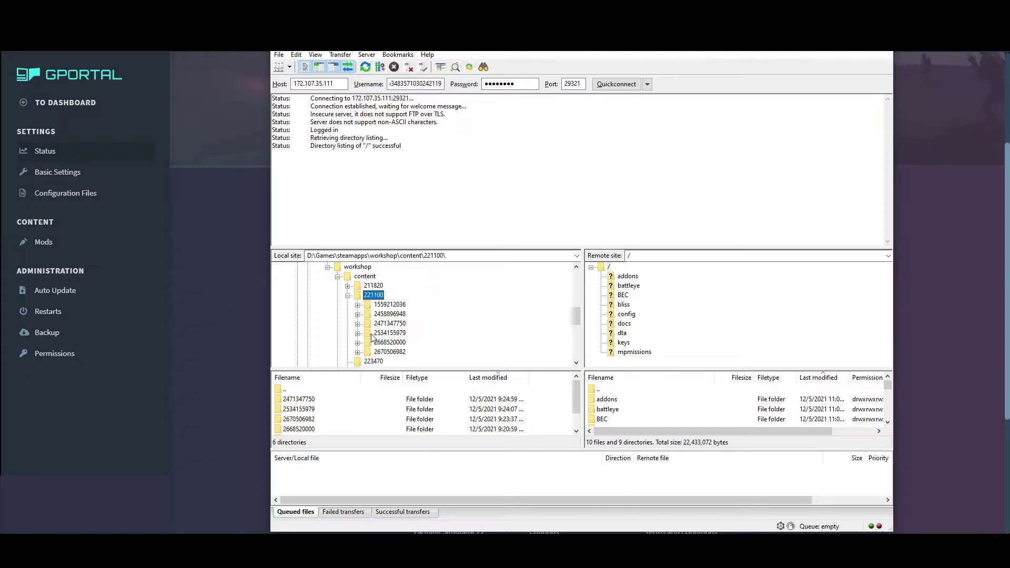
Search the Steam store for 'dayz' and check the DayZ page address for app id 221100
click(704, 400)
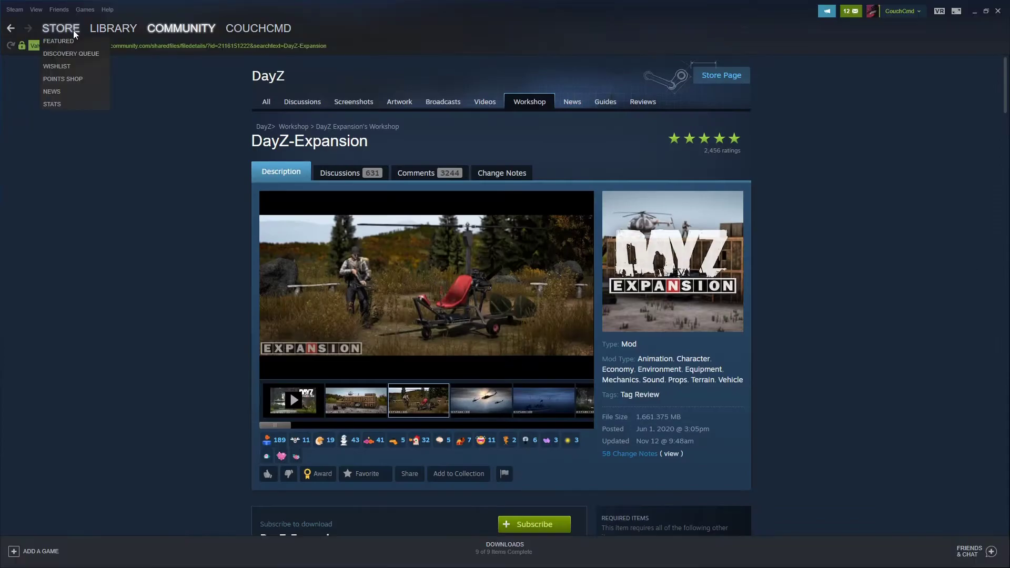
mouse_move(102, 38)
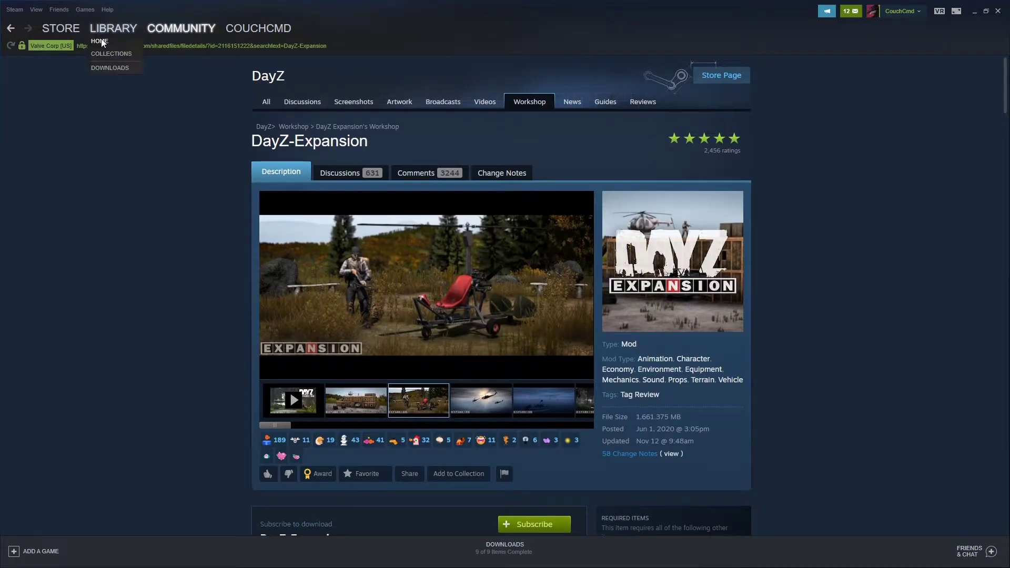
click(61, 28)
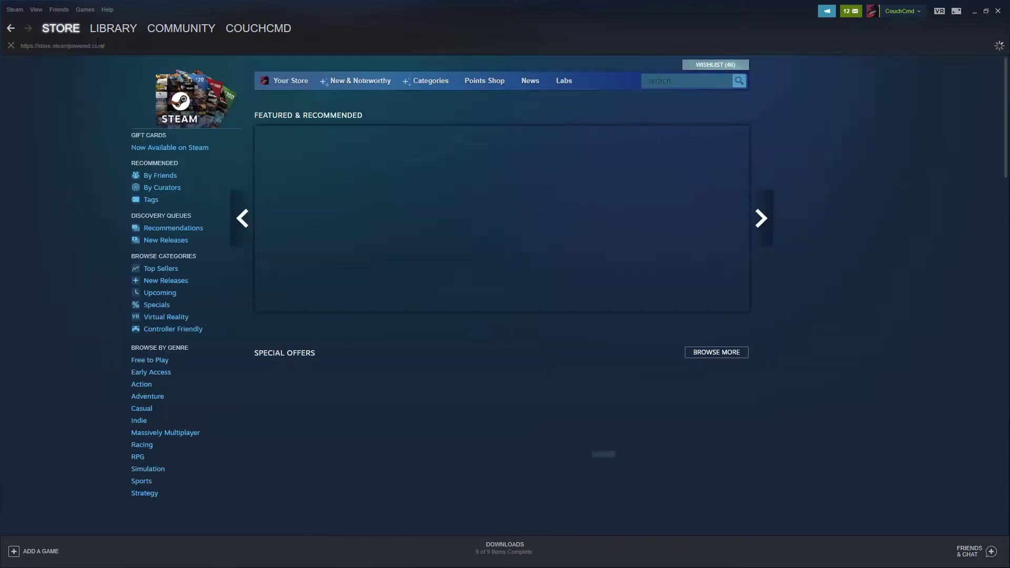
click(683, 81)
text(dayz)
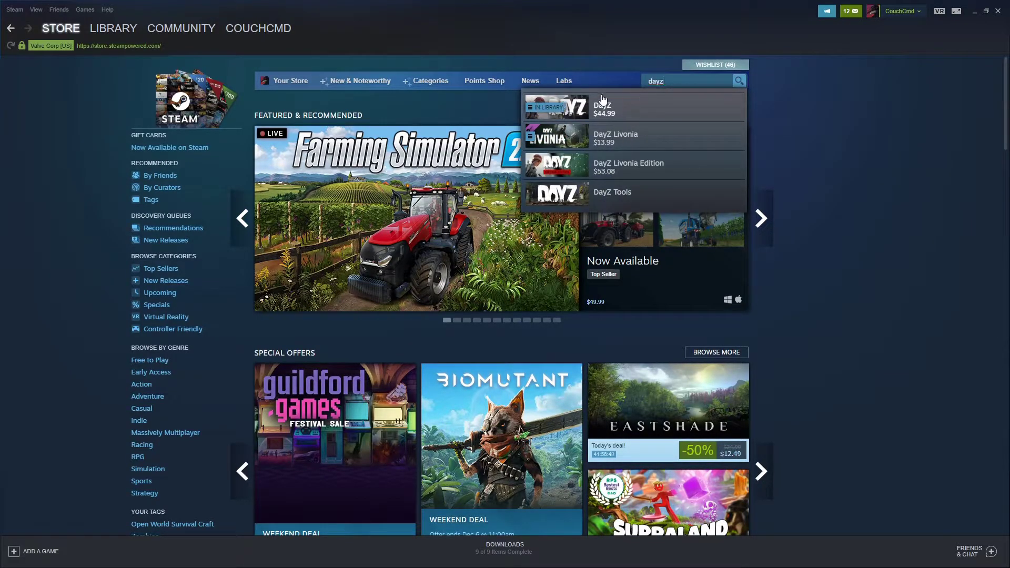
click(603, 102)
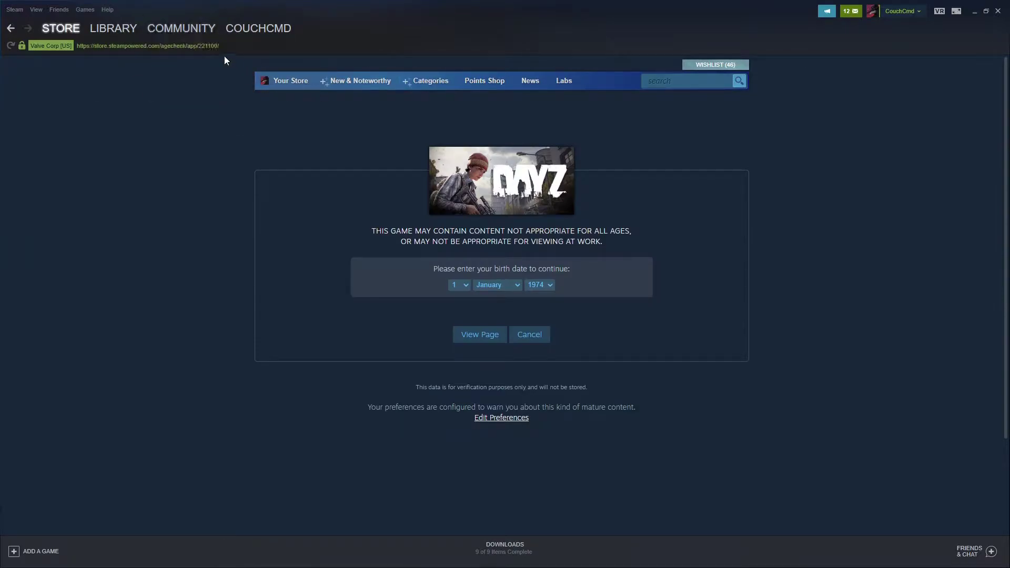
click(200, 46)
key(End)
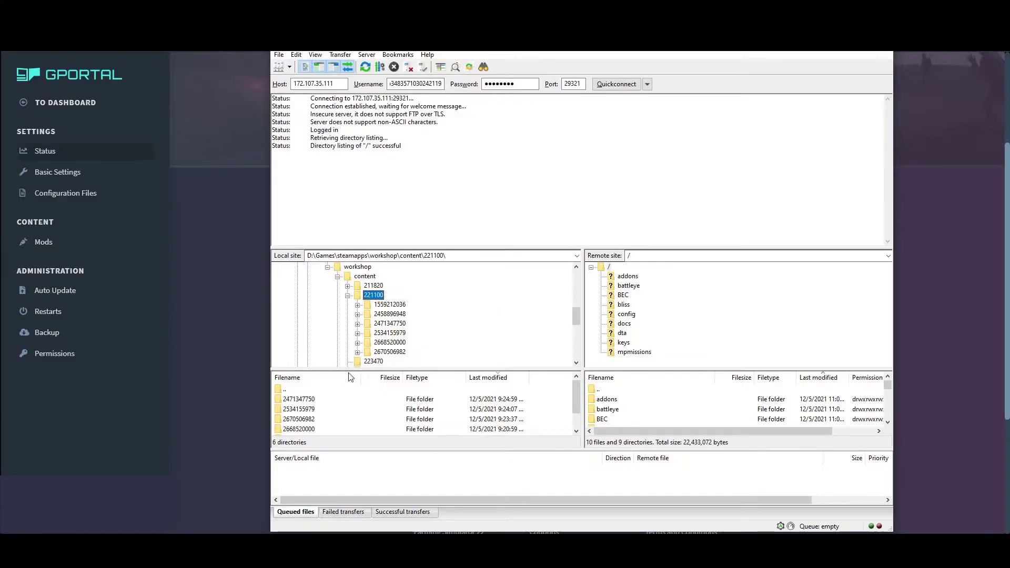
Select all six mod folders in 221100 and drag them into the server's root directory
click(303, 410)
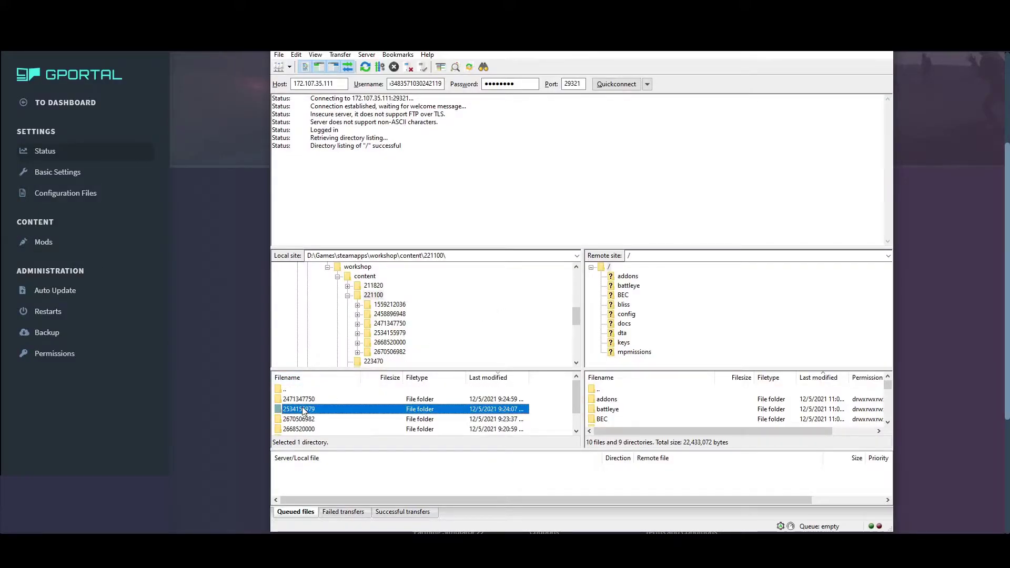
click(303, 401)
scroll(307, 407, down, 1)
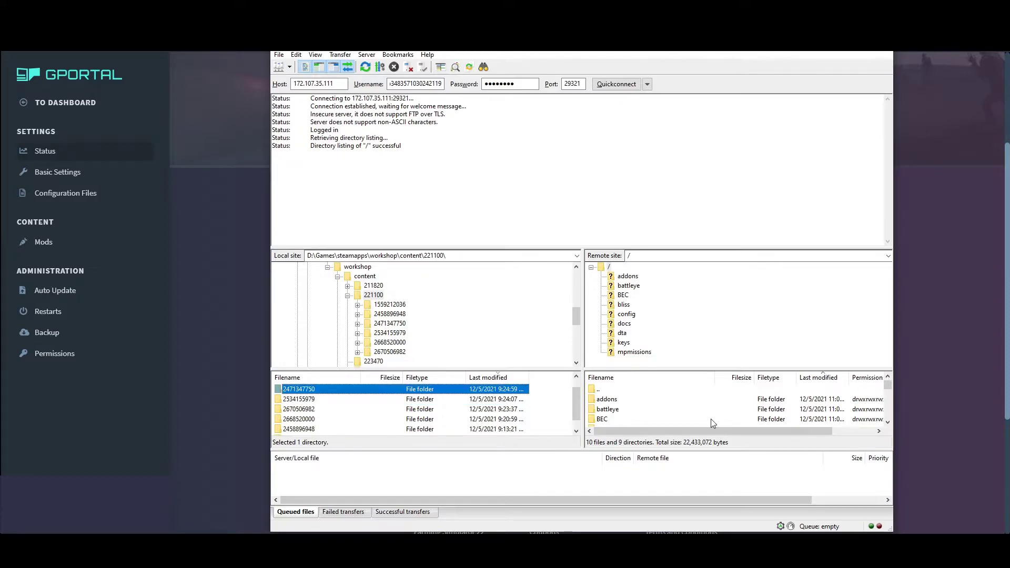
scroll(347, 420, down, 1)
scroll(339, 423, up, 2)
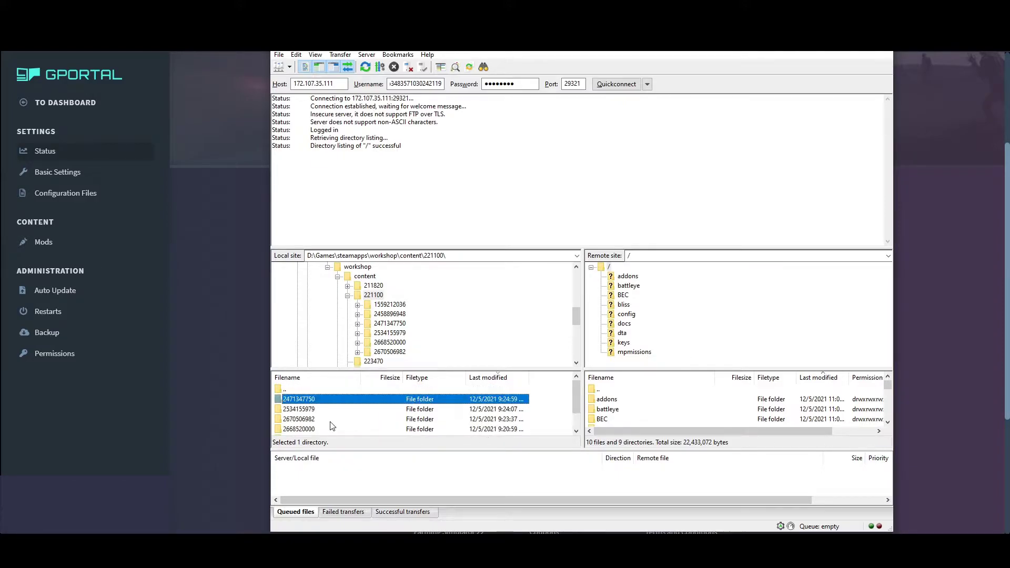
scroll(332, 425, down, 2)
scroll(329, 426, up, 2)
scroll(328, 424, down, 2)
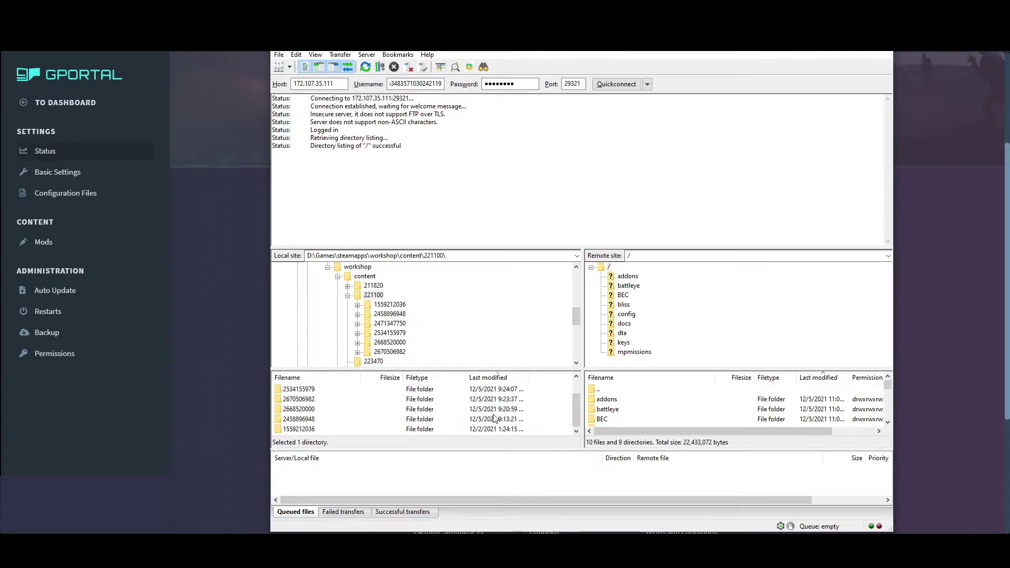
scroll(360, 435, up, 2)
scroll(342, 432, down, 2)
shift+click(301, 425)
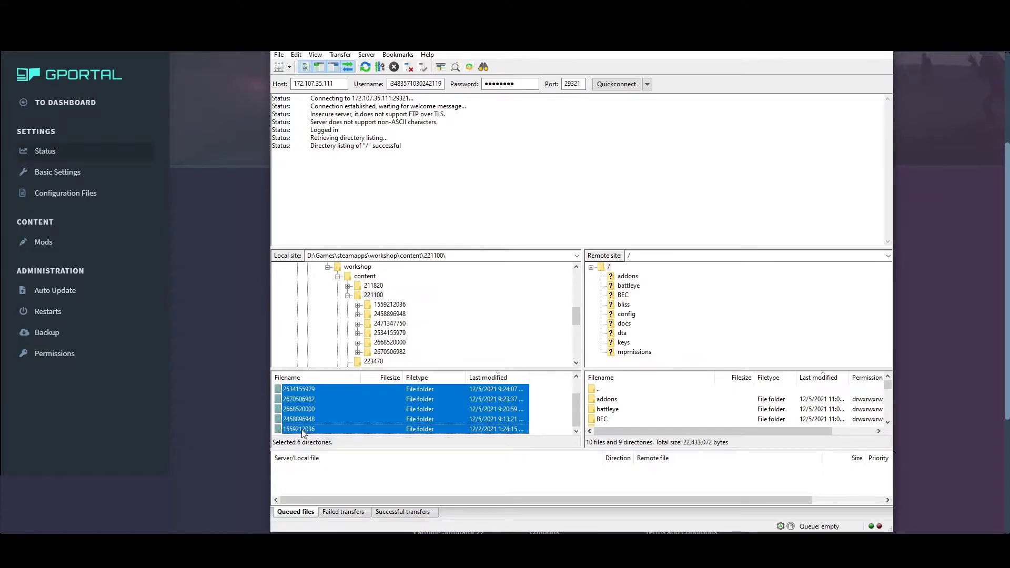
drag(314, 421, 686, 411)
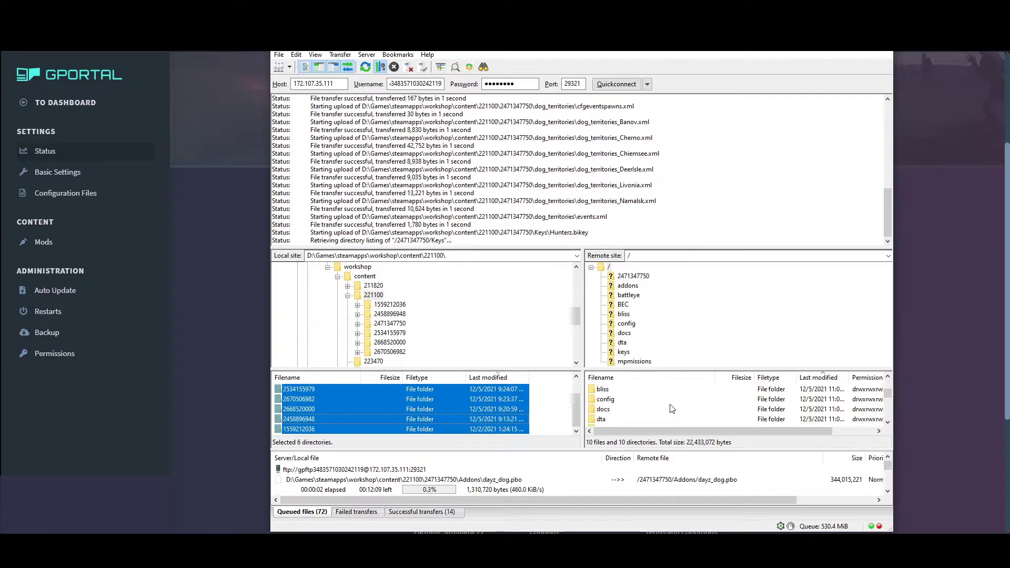
scroll(671, 409, down, 1)
double_click(602, 409)
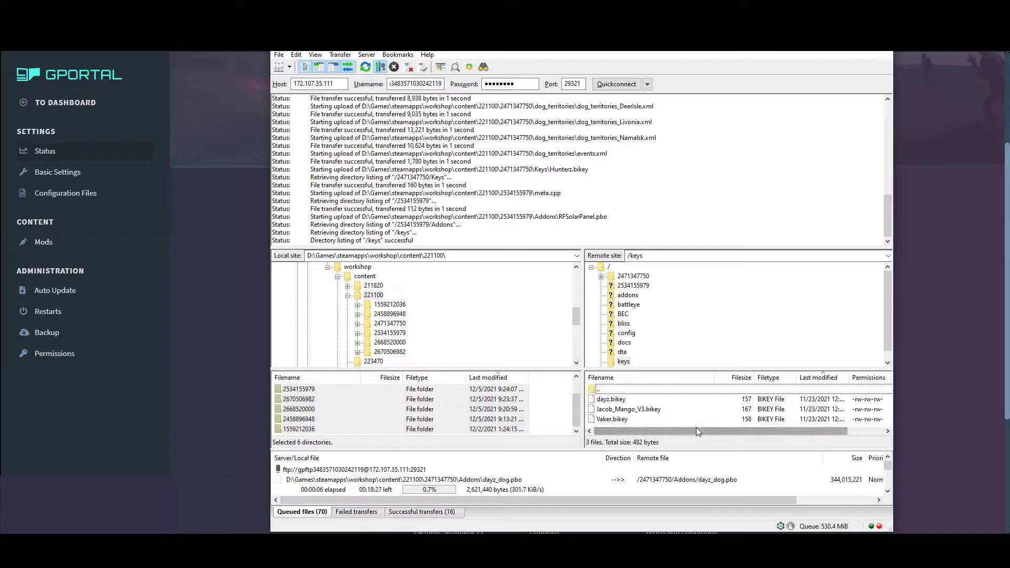
scroll(377, 422, up, 1)
double_click(317, 400)
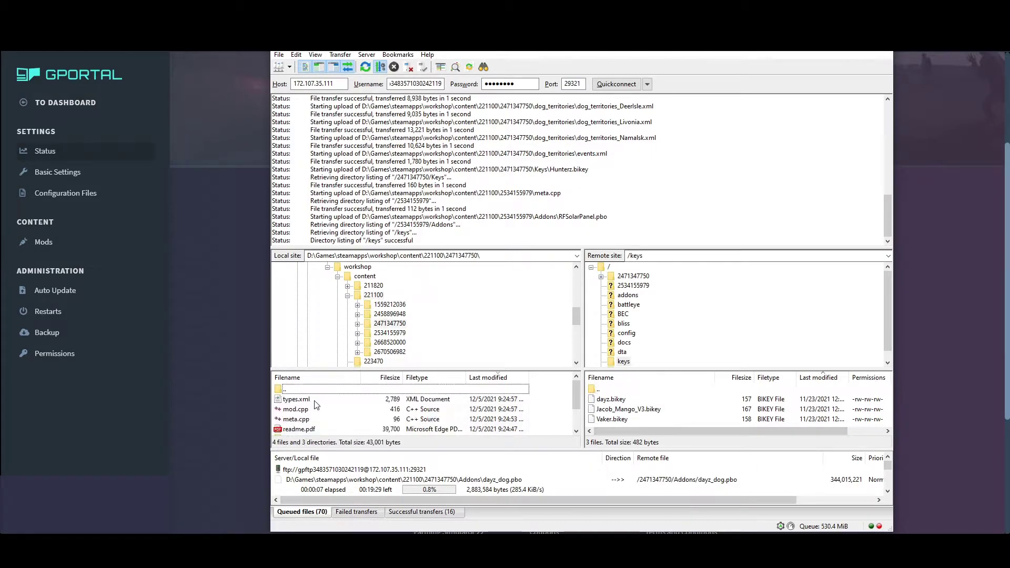
scroll(323, 414, up, 1)
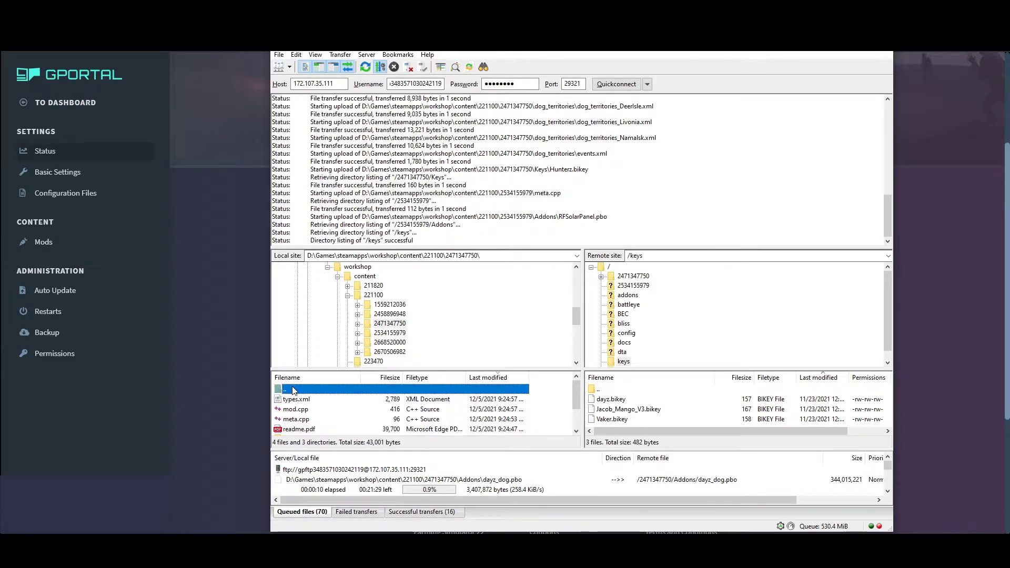
double_click(298, 390)
double_click(309, 401)
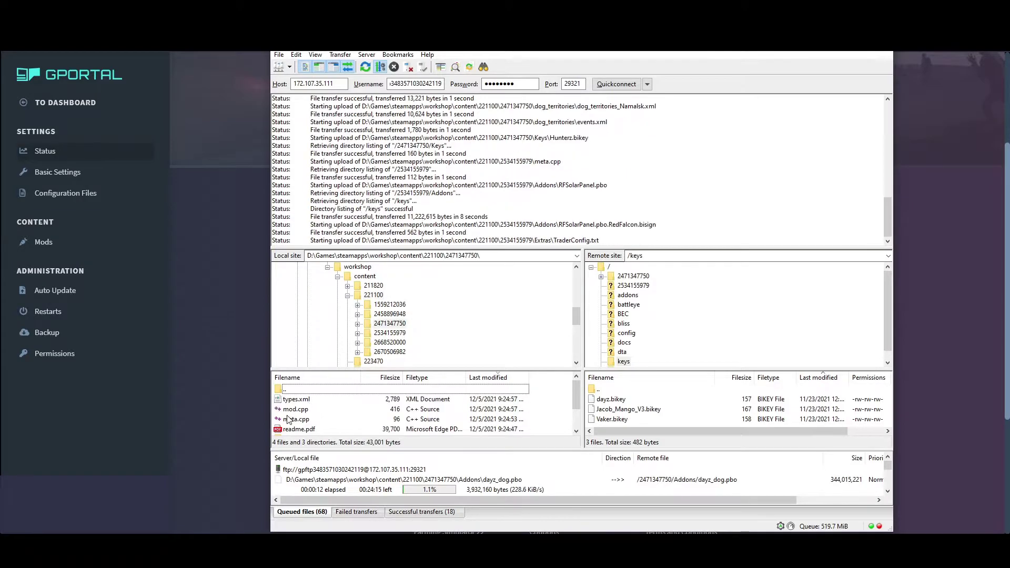
double_click(291, 411)
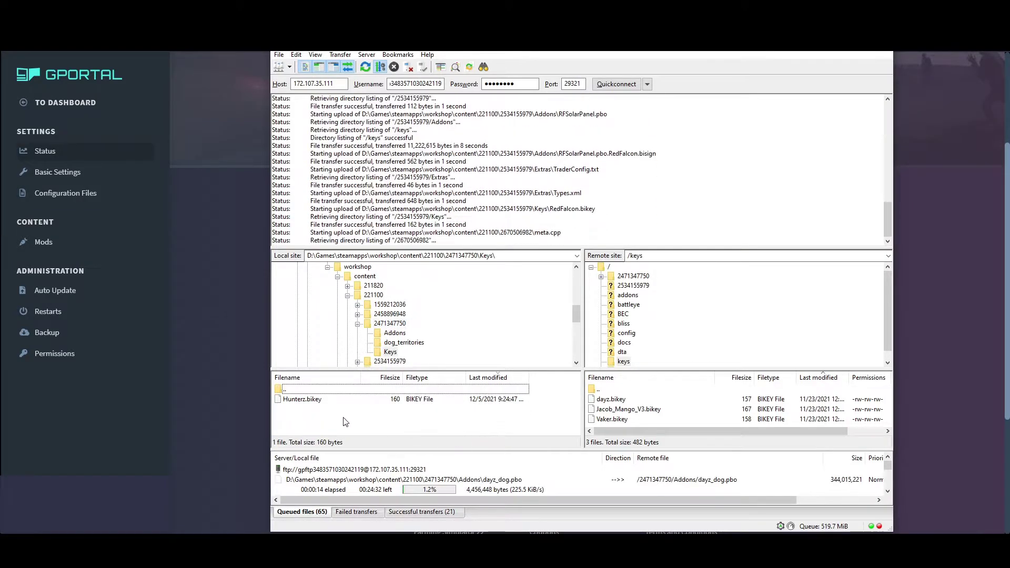
click(310, 401)
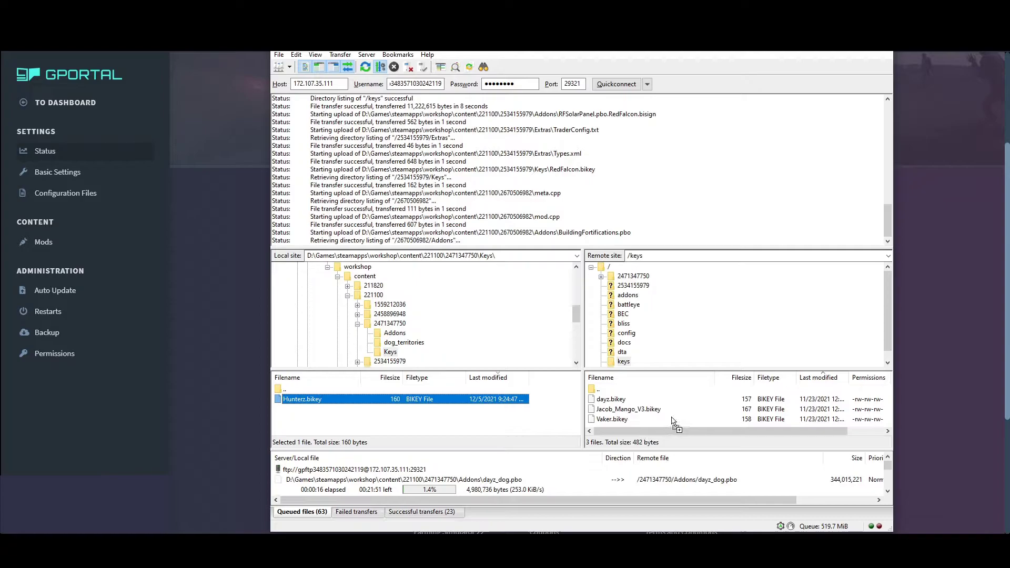
double_click(289, 391)
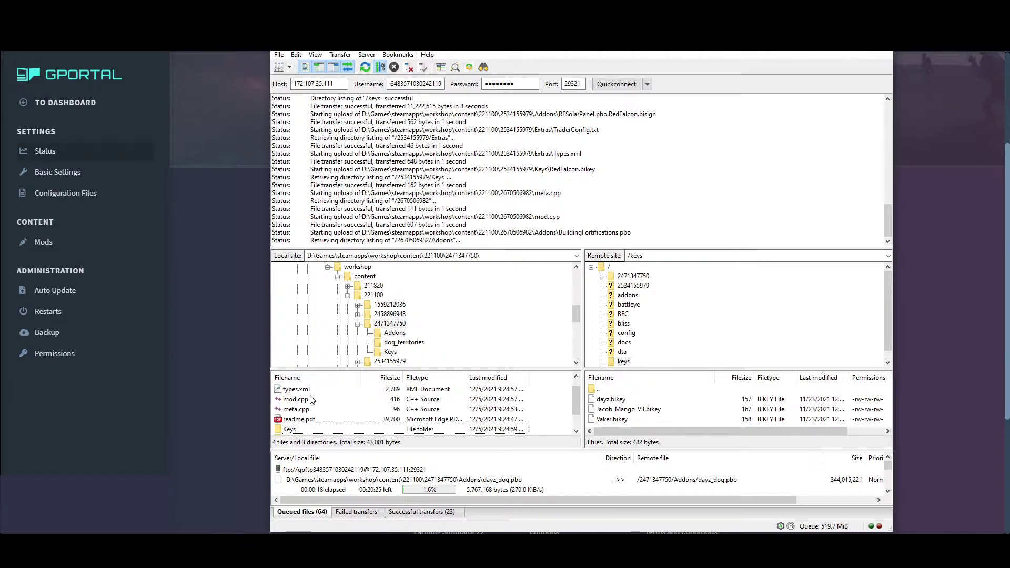
double_click(288, 390)
double_click(299, 409)
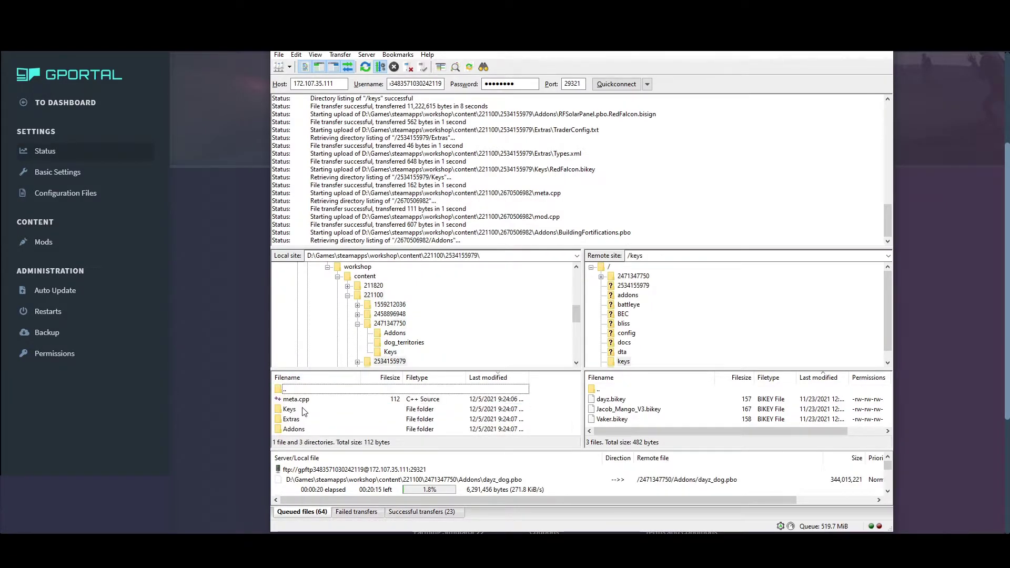
double_click(290, 409)
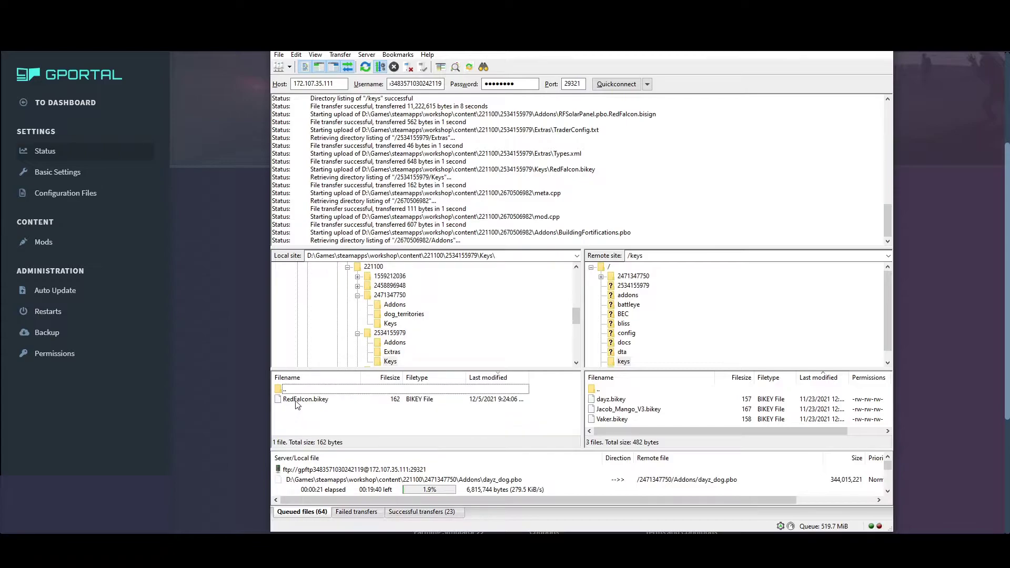
drag(296, 401, 665, 420)
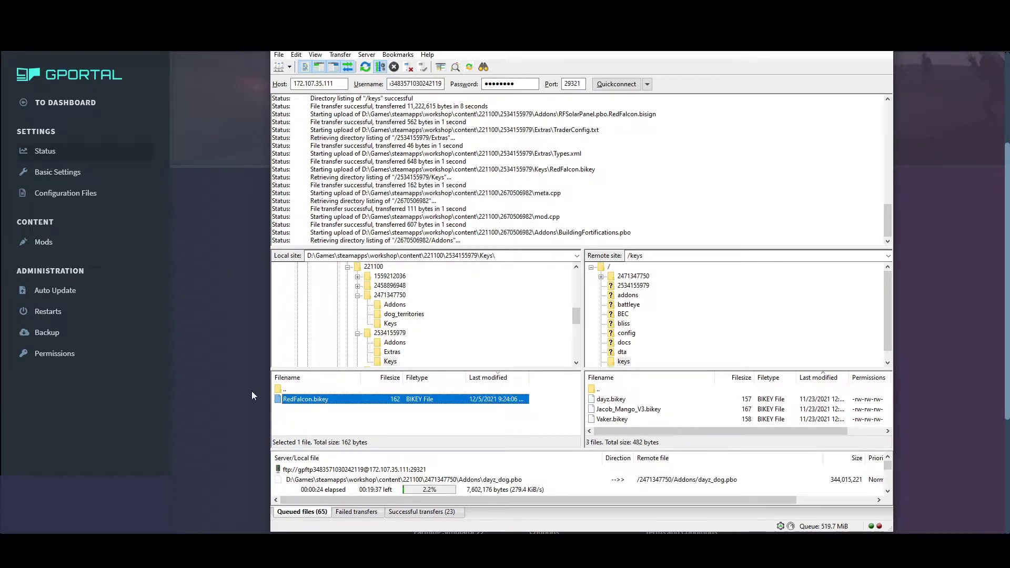
double_click(284, 390)
double_click(283, 392)
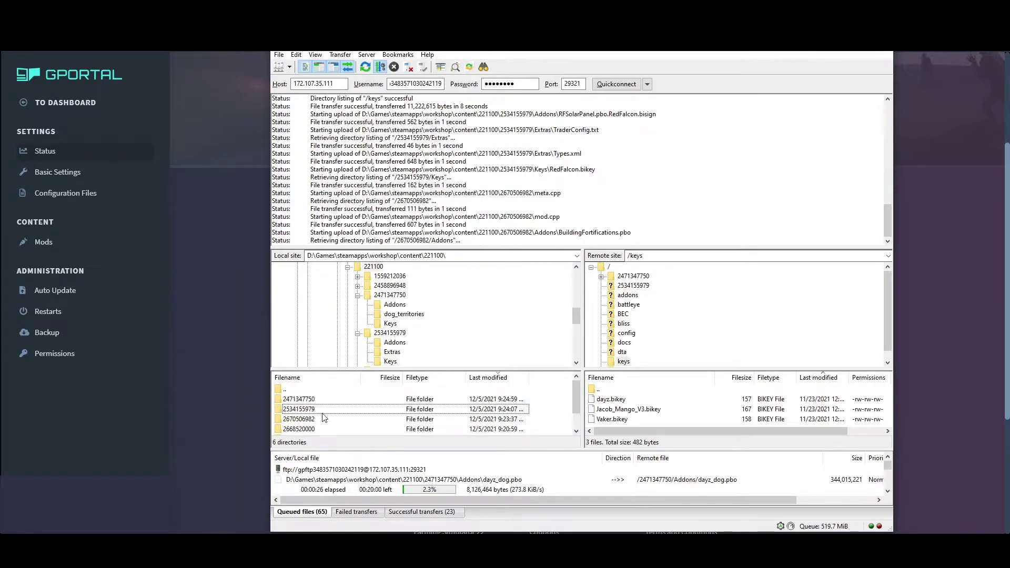
double_click(305, 421)
double_click(306, 420)
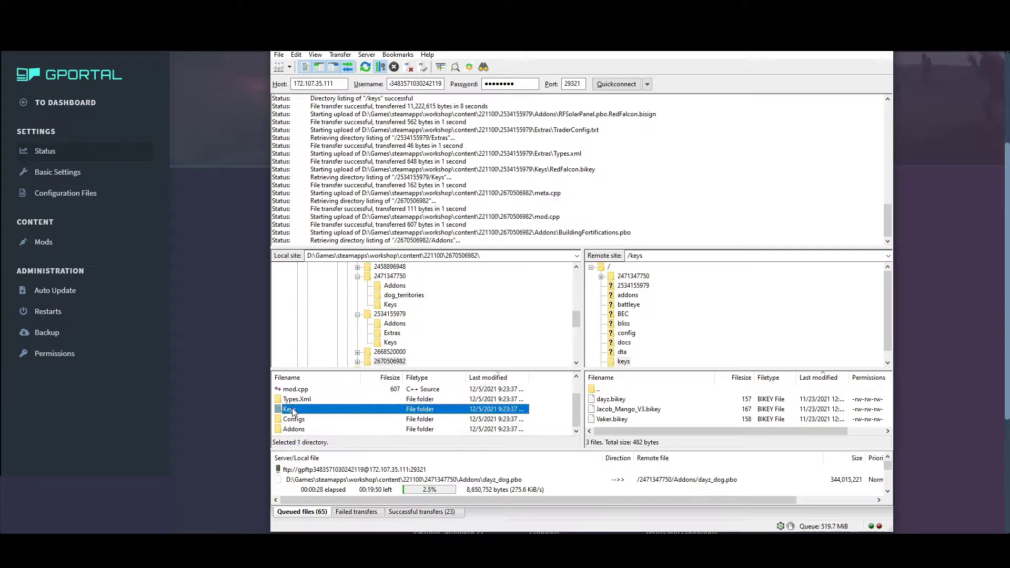
drag(314, 403, 698, 424)
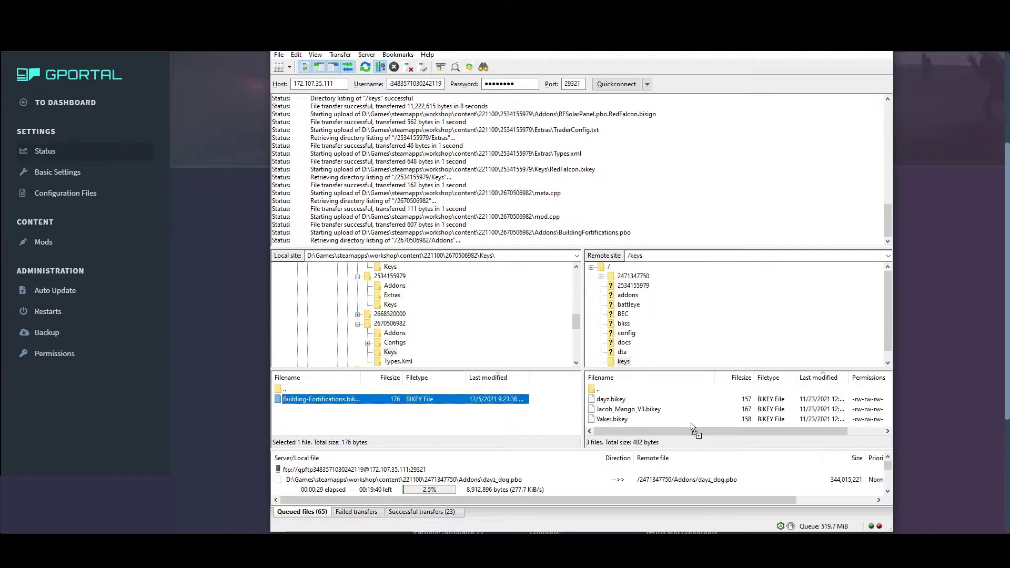
double_click(282, 389)
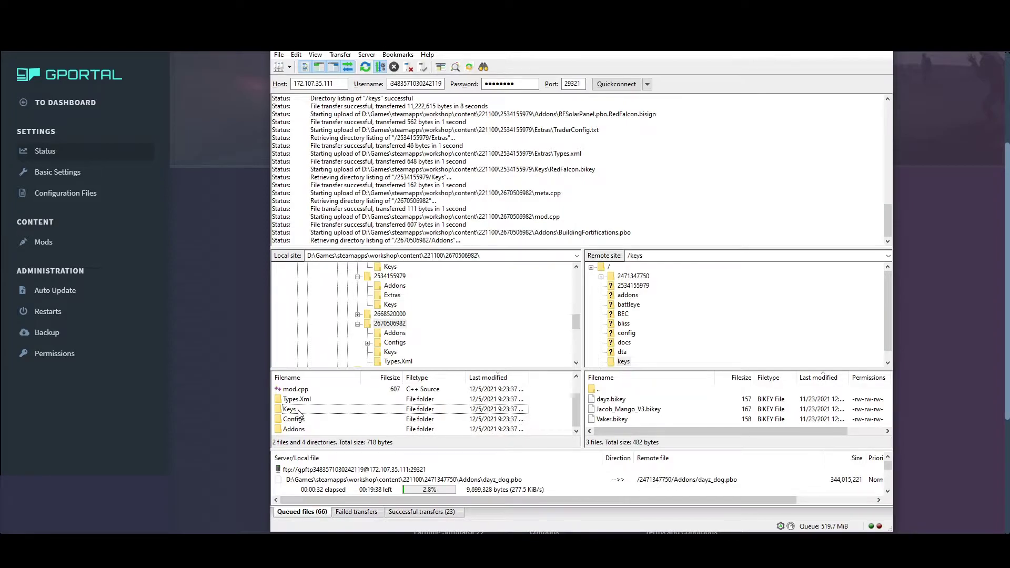
scroll(298, 413, up, 1)
double_click(296, 390)
click(297, 430)
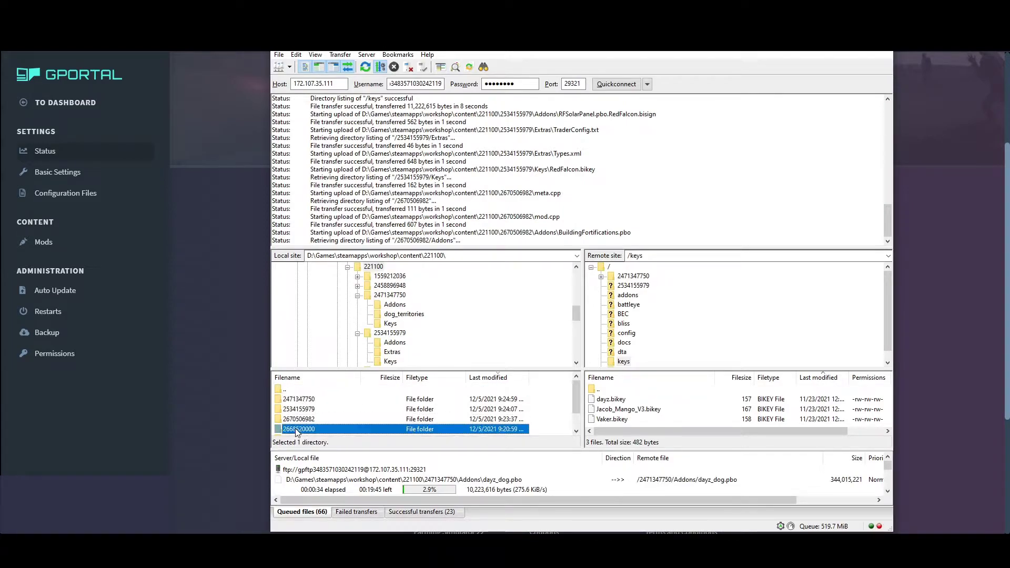
double_click(298, 430)
double_click(303, 418)
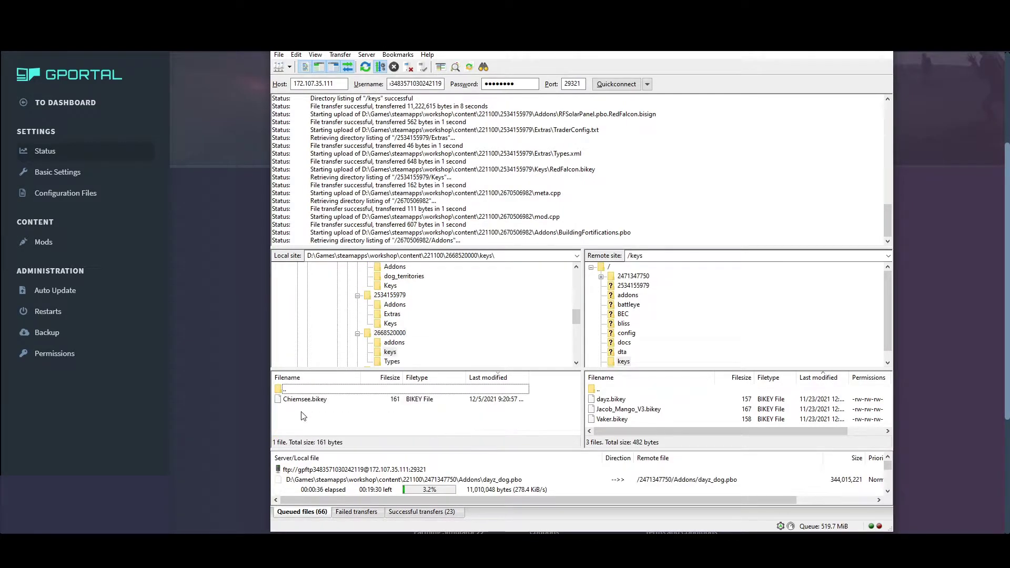
drag(303, 399, 668, 417)
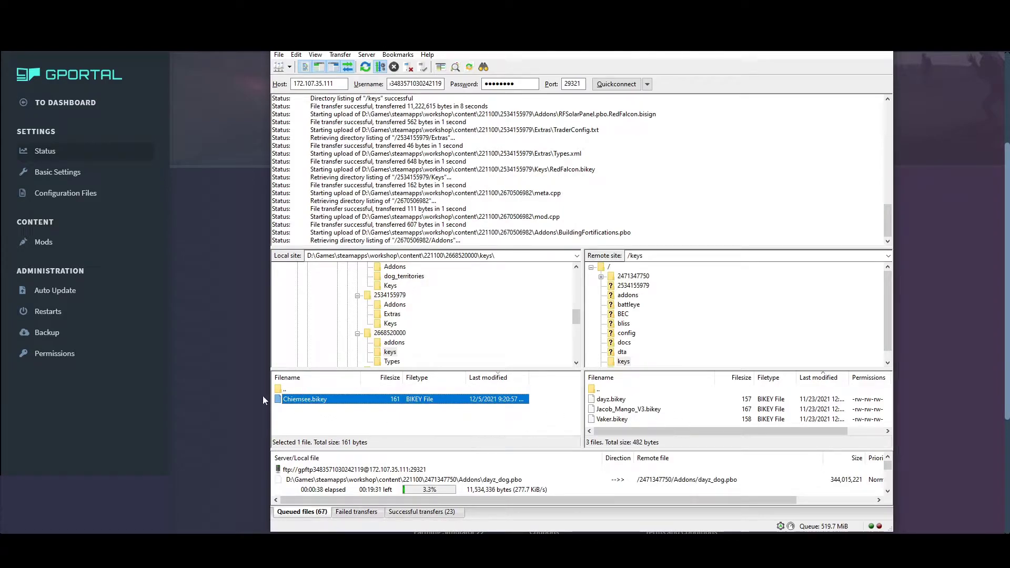
double_click(284, 390)
click(282, 398)
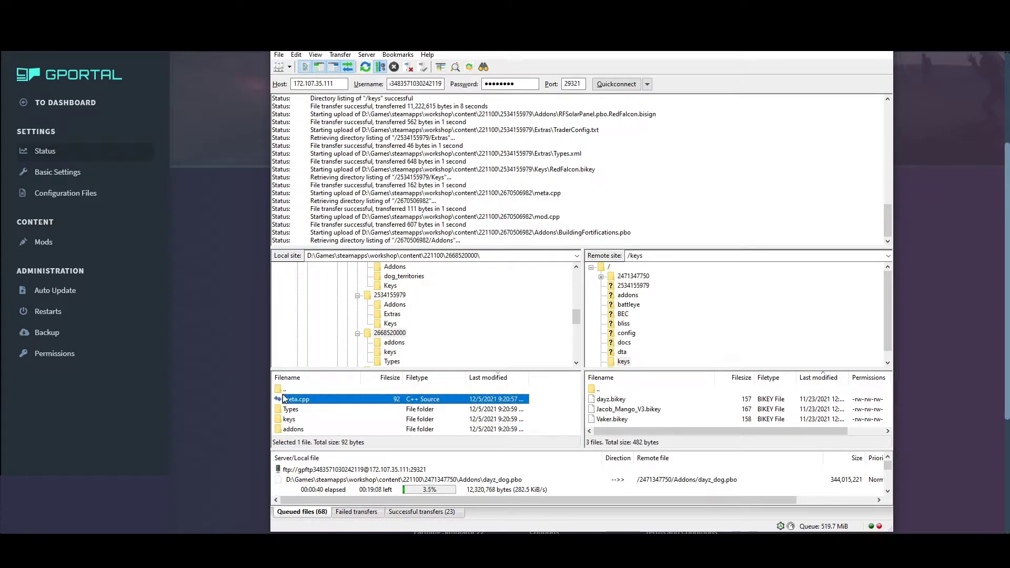
double_click(284, 389)
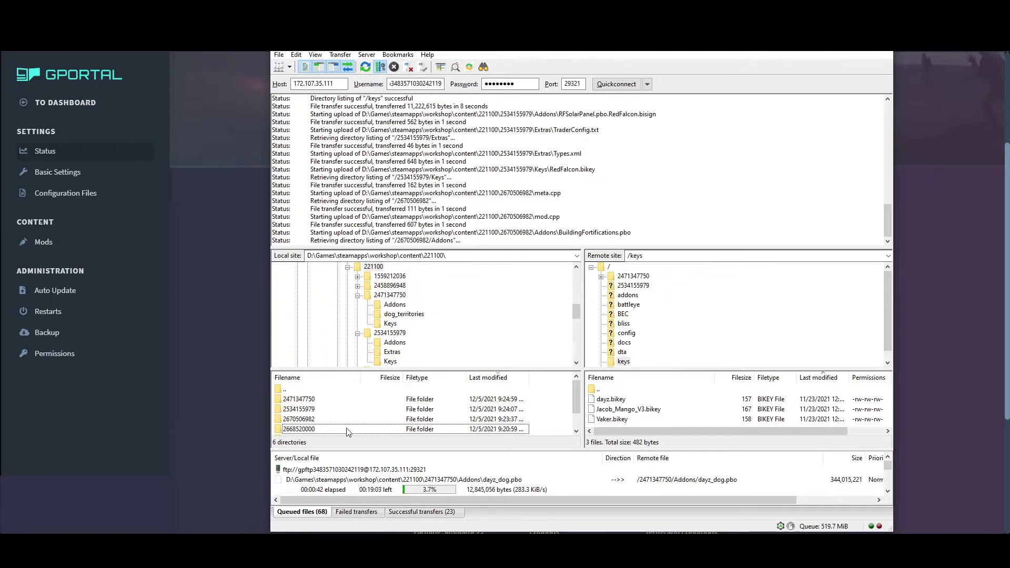
scroll(348, 431, down, 1)
double_click(313, 421)
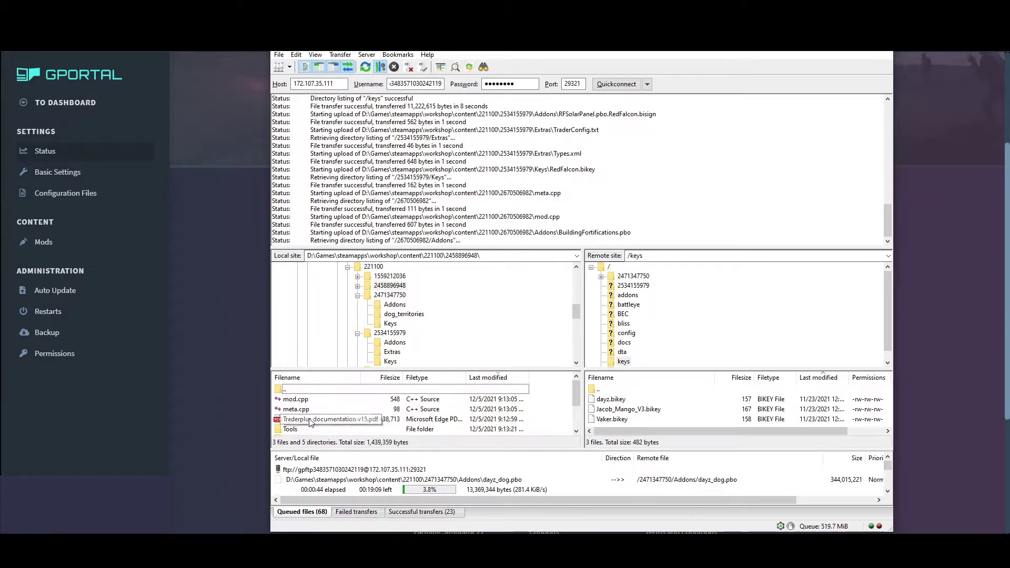
scroll(311, 414, up, 2)
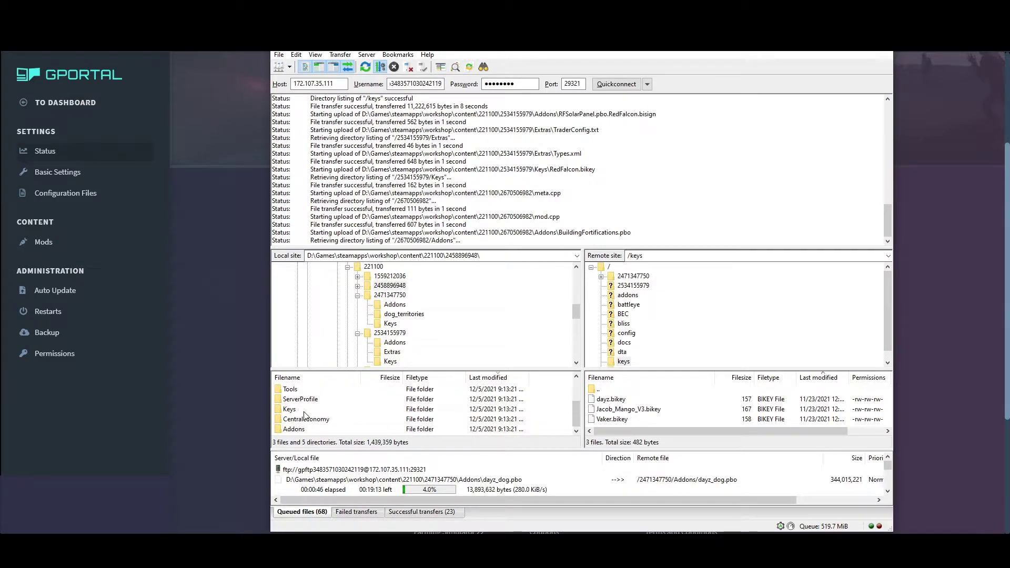
double_click(293, 418)
drag(301, 401, 644, 416)
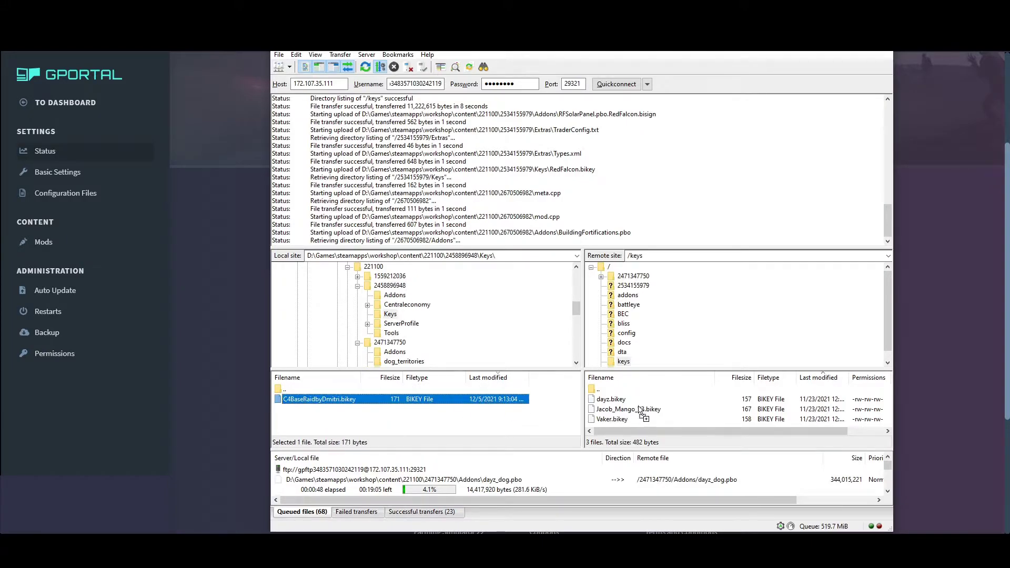
double_click(278, 389)
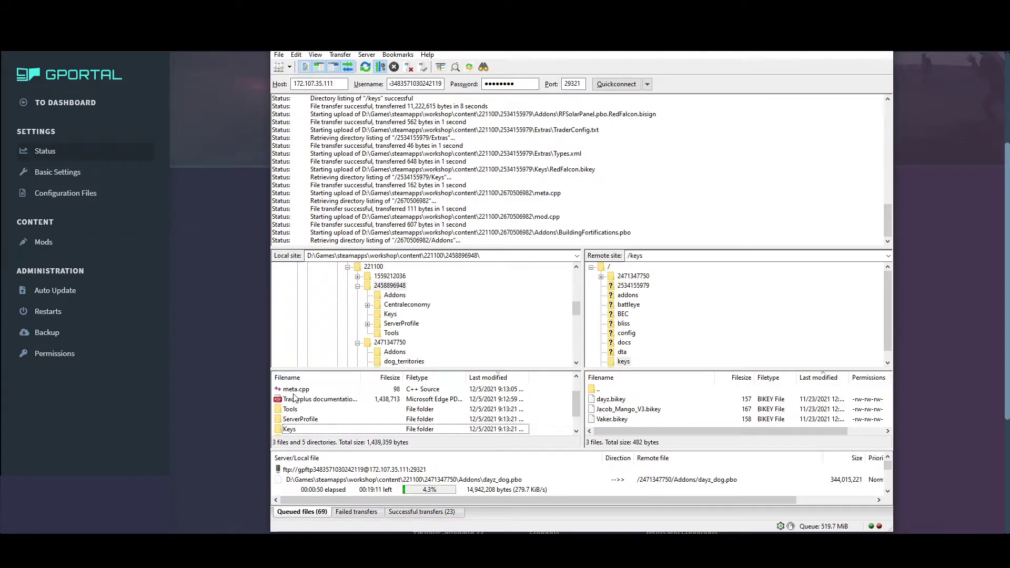
scroll(293, 399, up, 1)
double_click(293, 390)
click(301, 428)
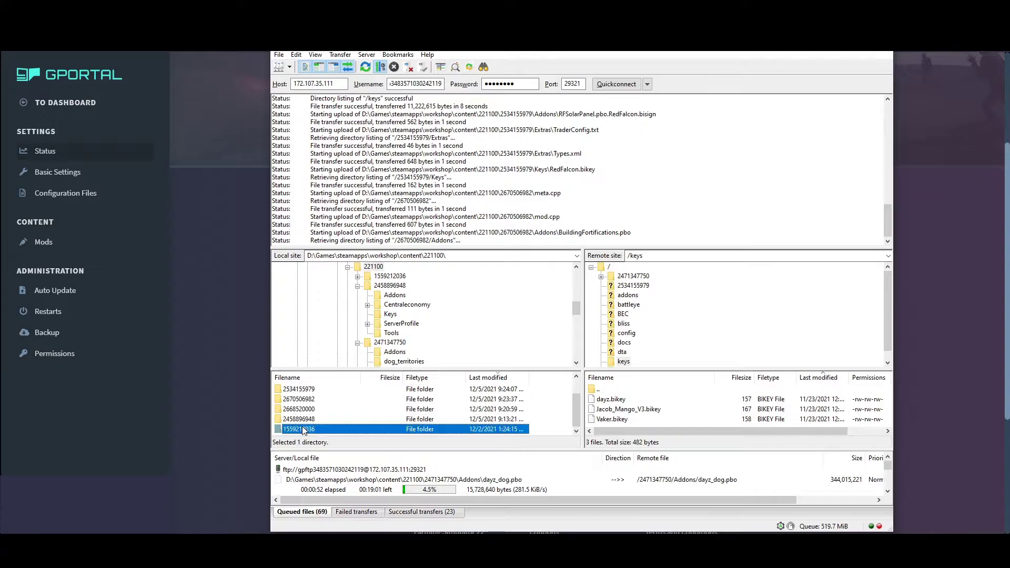
double_click(302, 429)
double_click(291, 389)
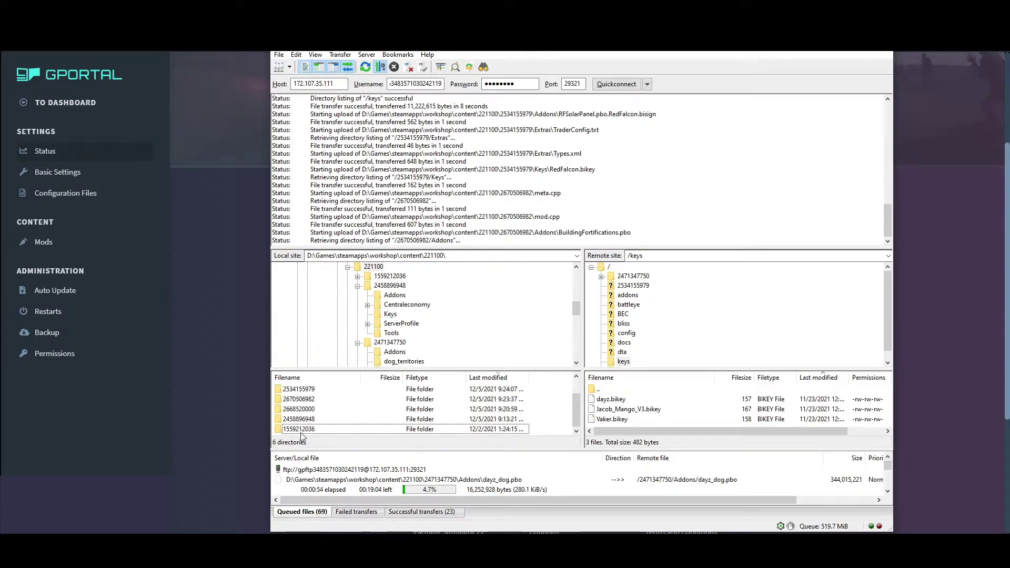
double_click(302, 428)
double_click(298, 409)
drag(300, 400, 700, 419)
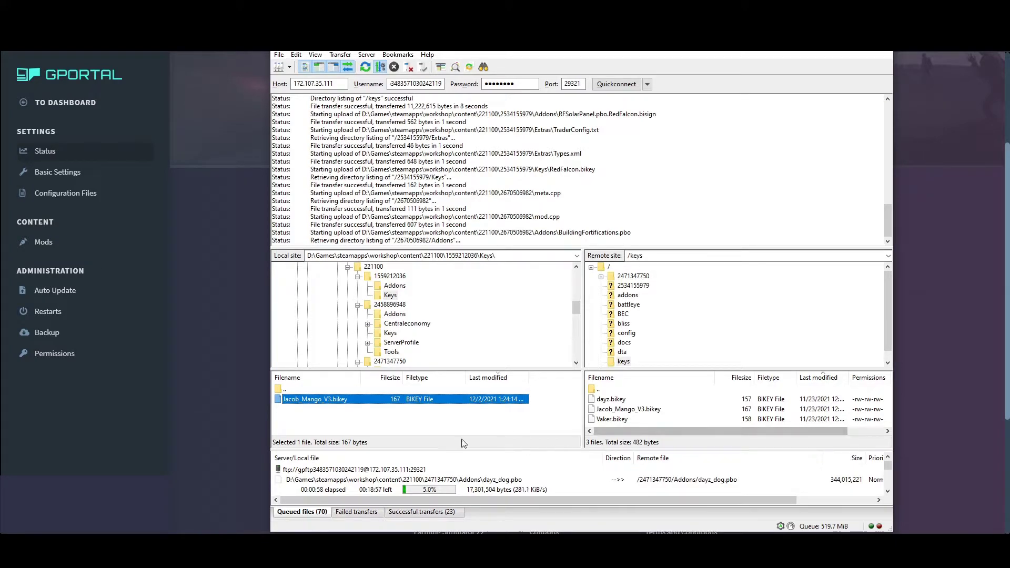
double_click(287, 390)
double_click(290, 390)
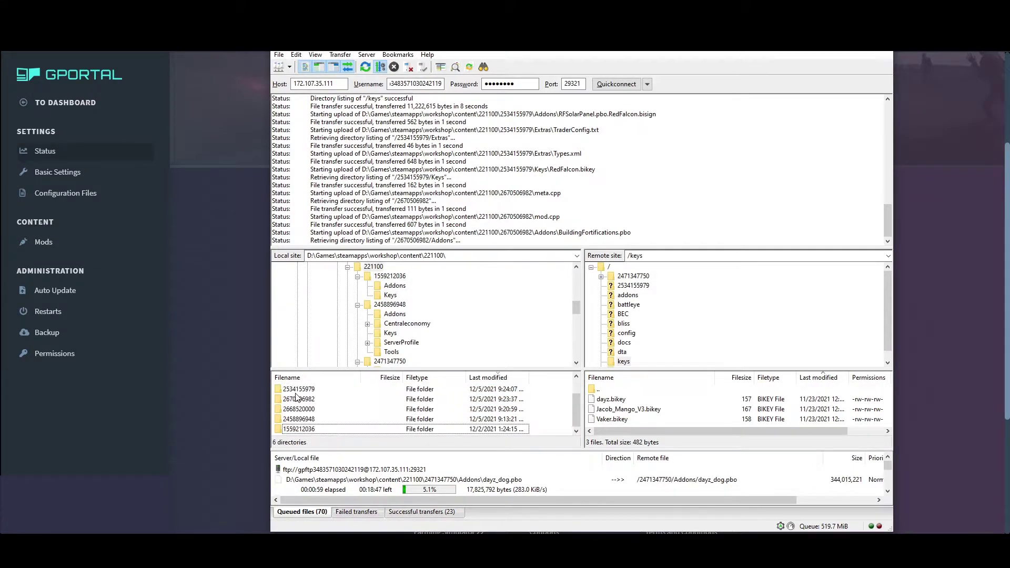
scroll(297, 398, up, 1)
click(307, 400)
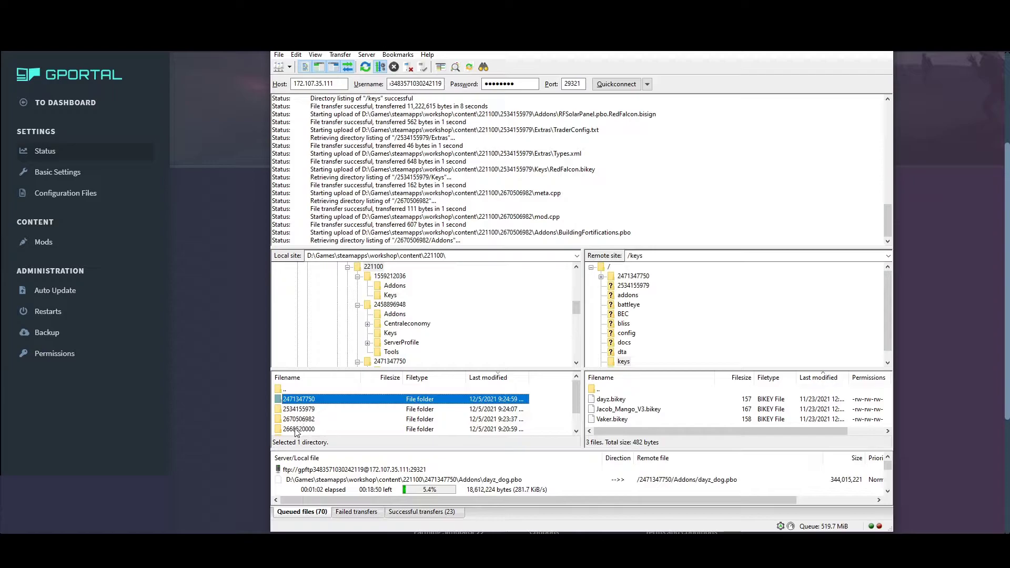
scroll(299, 430, down, 1)
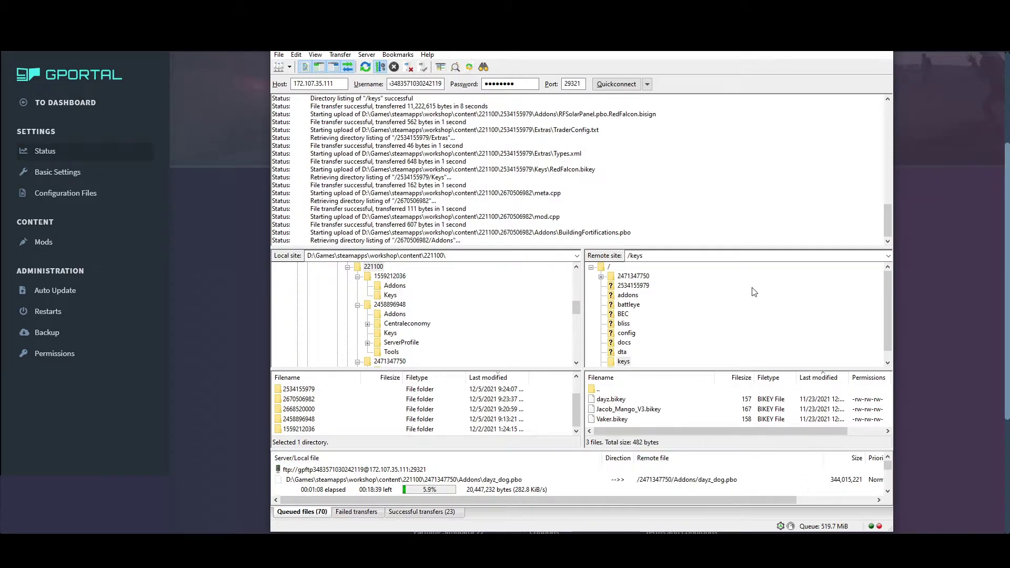
Leave FileZilla and open the DayZ server's Basic Settings in G-Portal
key(alt+Tab)
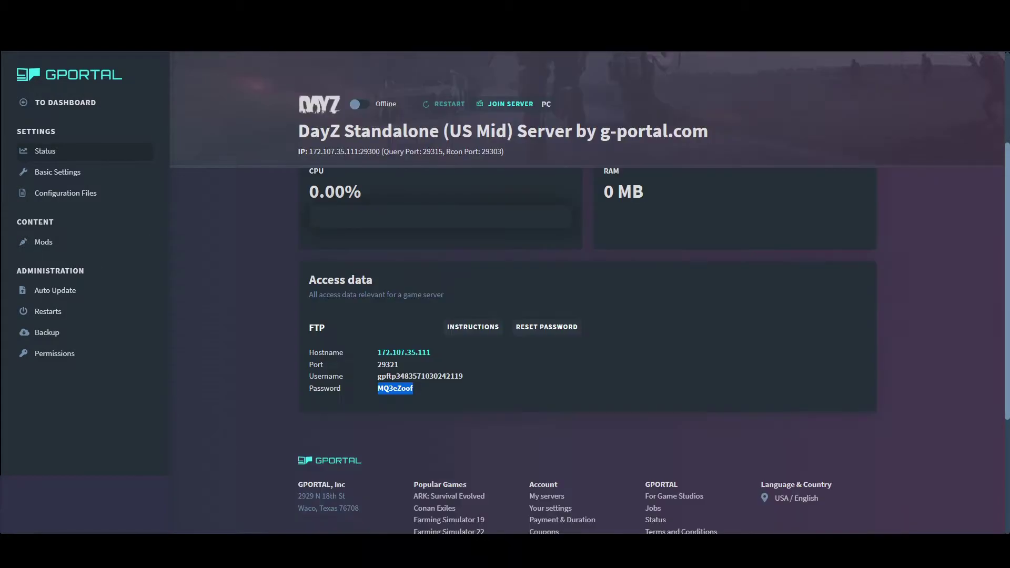
click(58, 179)
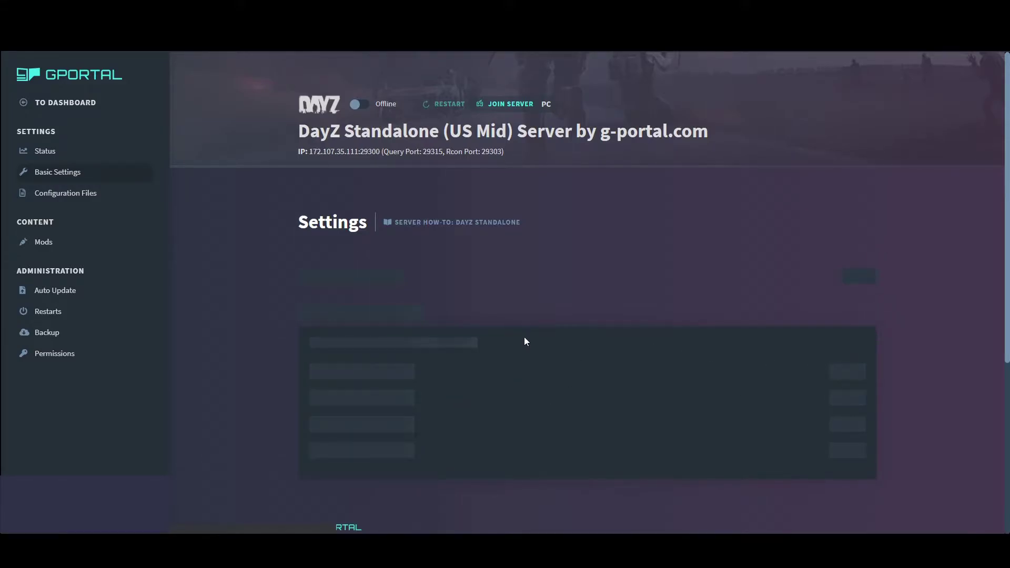
Load dayzsetting.xml into the configuration editor and scroll through it
click(315, 273)
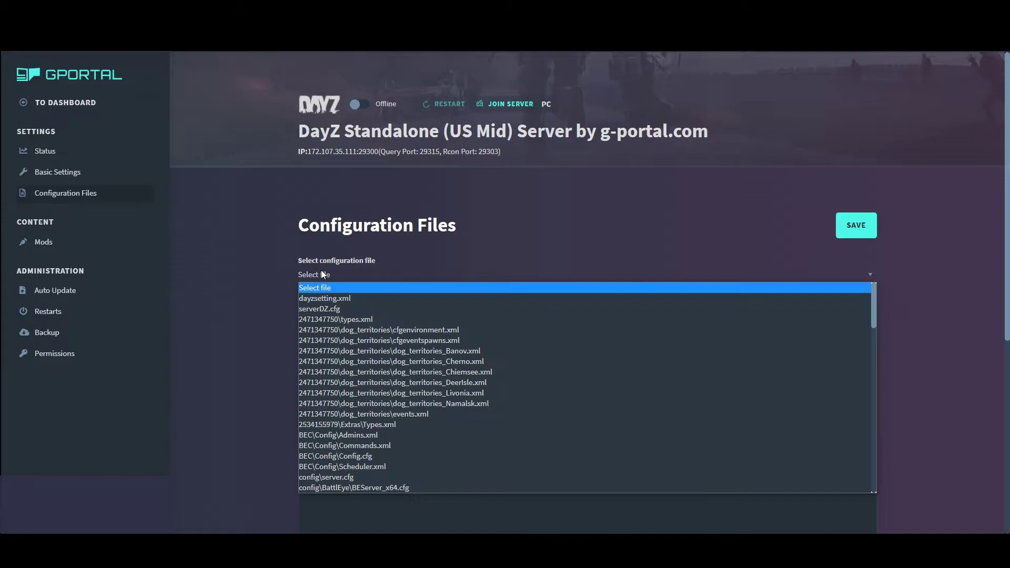
click(337, 299)
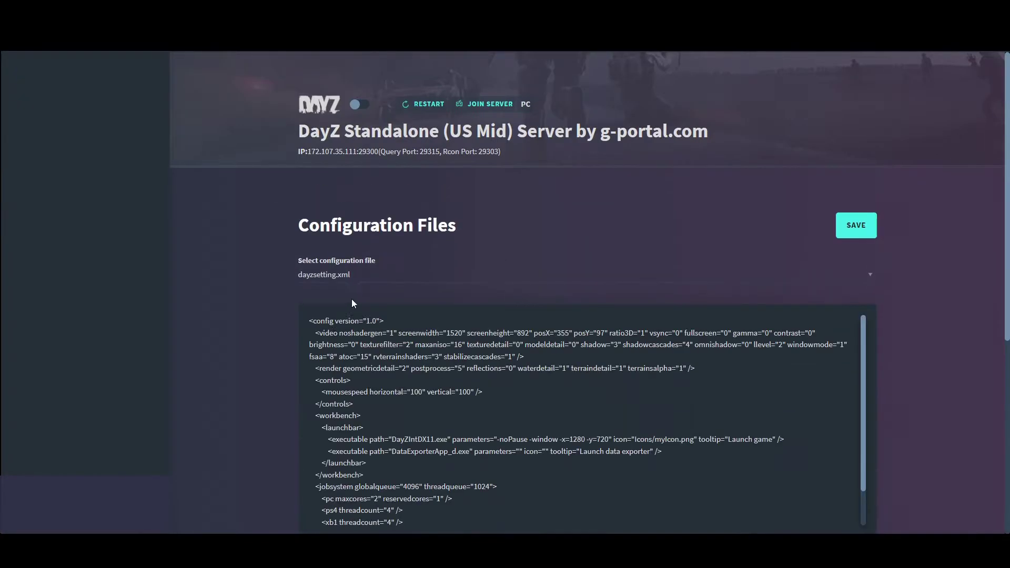
click(469, 383)
scroll(479, 399, down, 3)
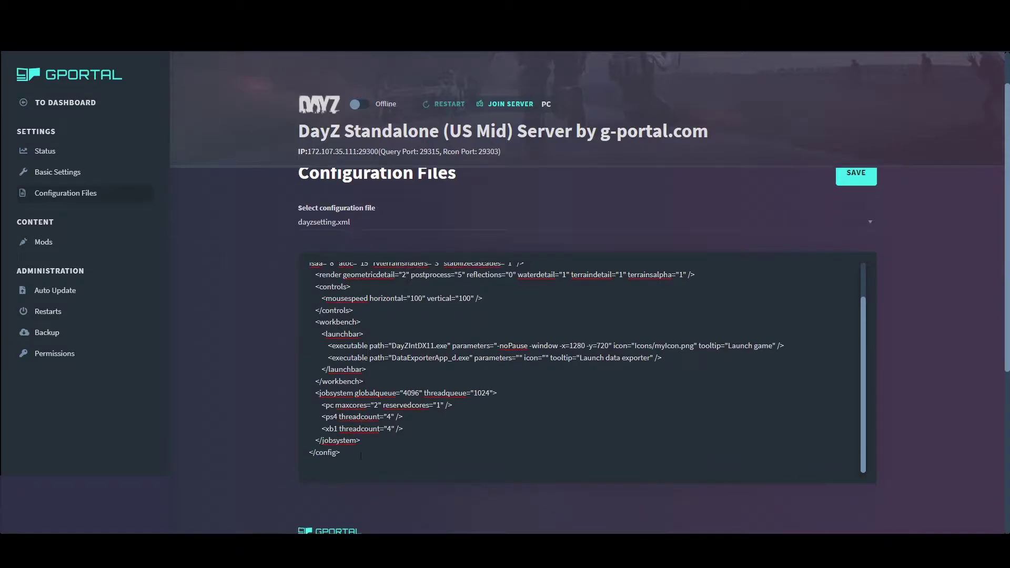
scroll(360, 455, up, 2)
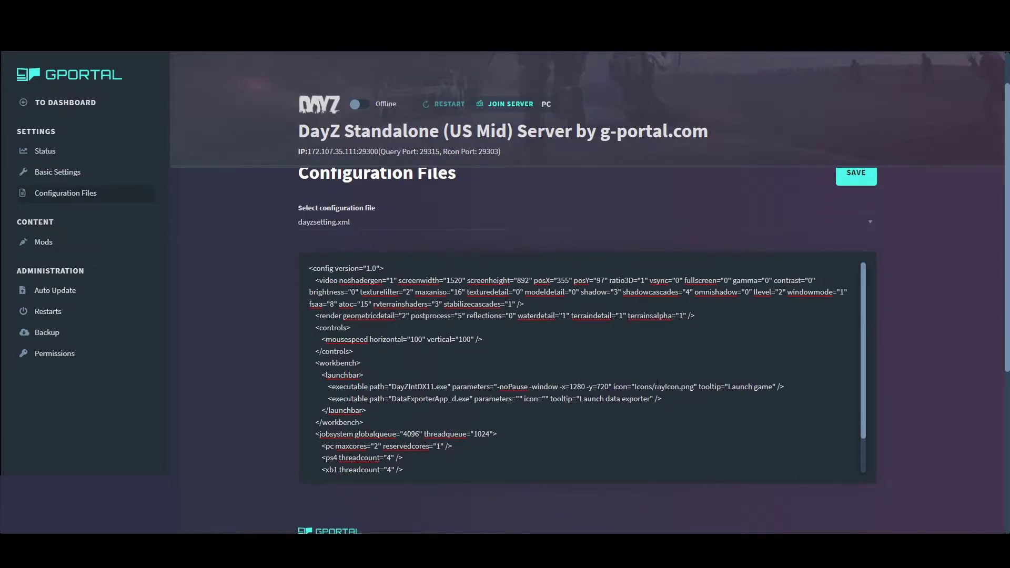
Load serverDZ.cfg, then scroll the configuration file list down toward the mission files
click(353, 221)
click(364, 258)
scroll(615, 414, up, 2)
click(395, 274)
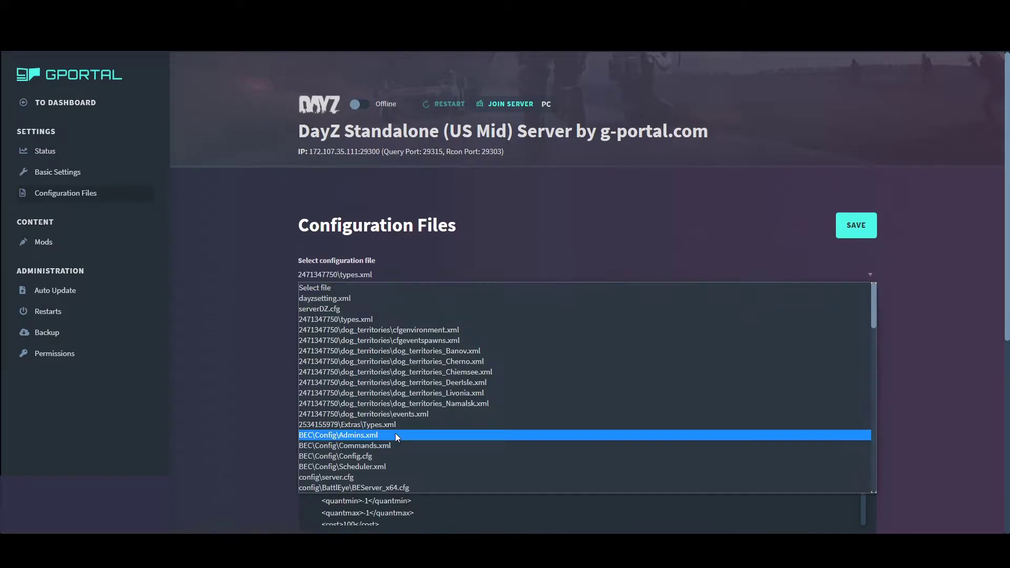
scroll(395, 433, down, 3)
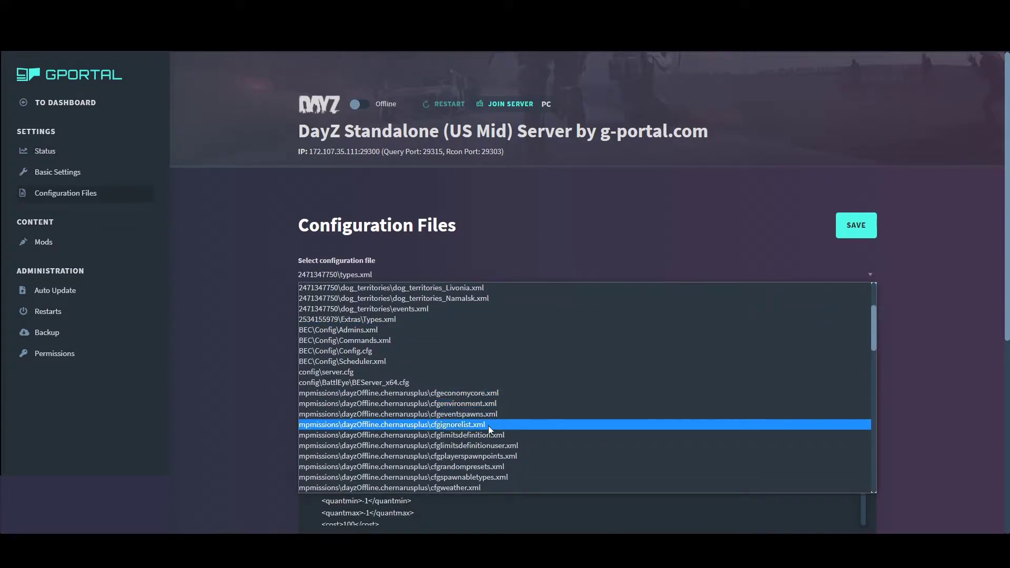
scroll(472, 427, down, 1)
scroll(472, 428, down, 1)
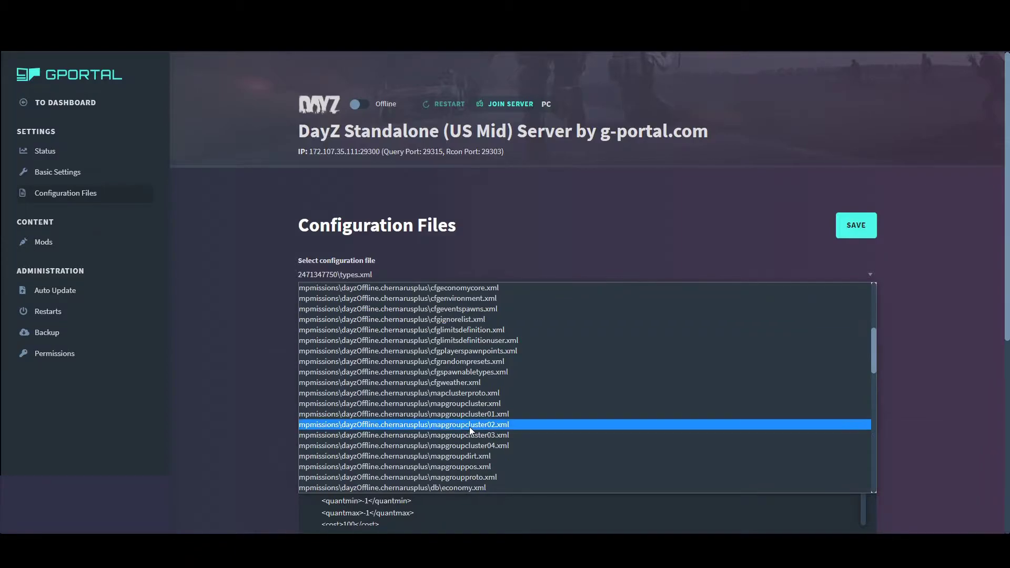
scroll(468, 415, down, 5)
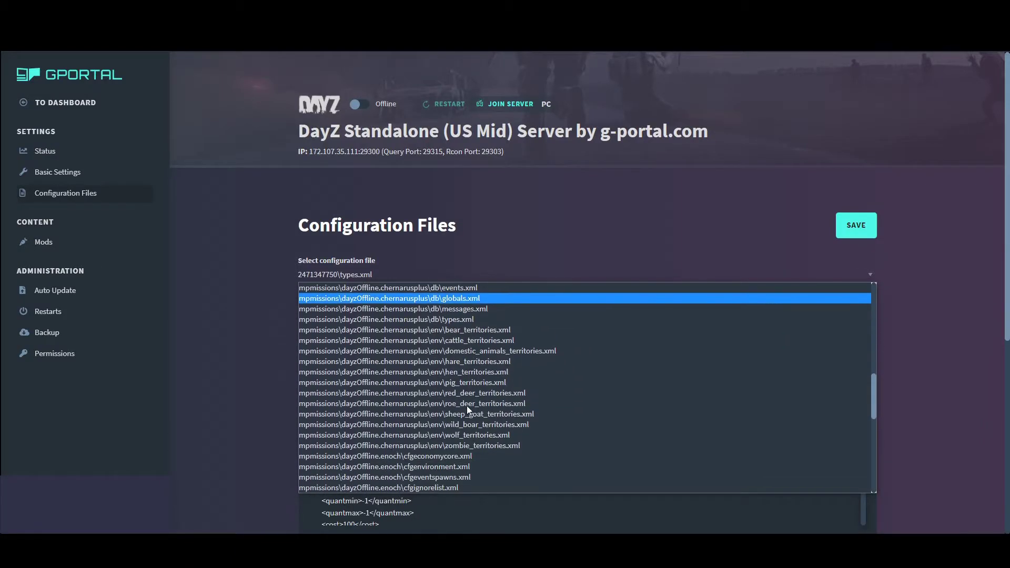
Load mpmissions\dayzOffline.chernarusplus\db\types.xml and scroll down to highlight Ammo_12gaSlug
click(451, 323)
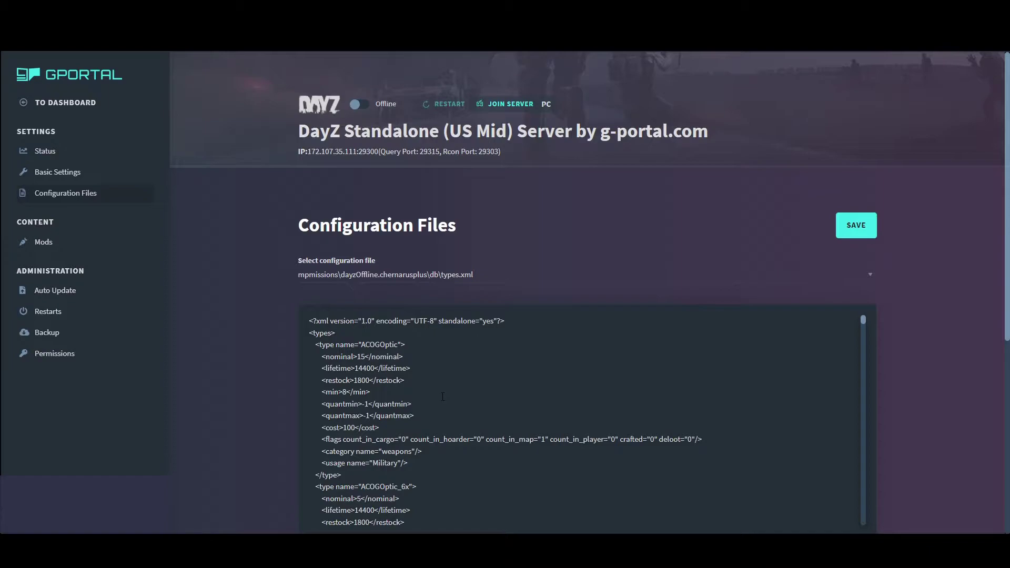
scroll(440, 397, down, 3)
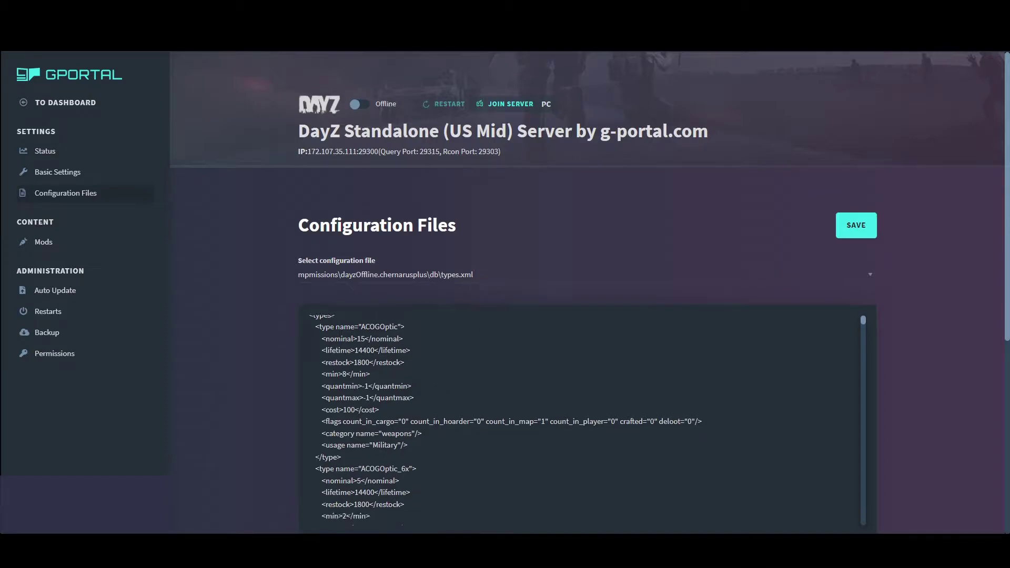
scroll(435, 396, down, 3)
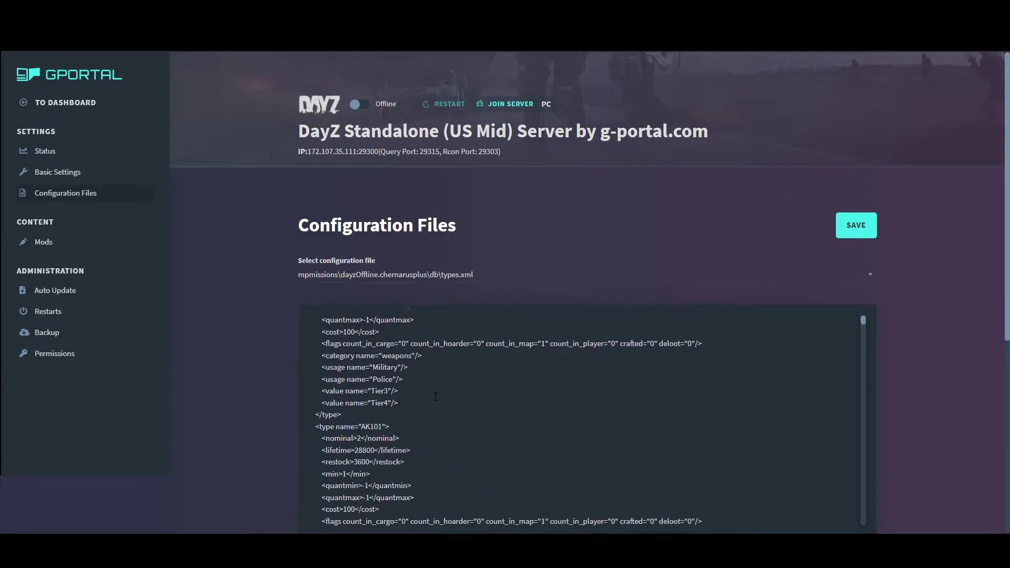
scroll(436, 396, down, 10)
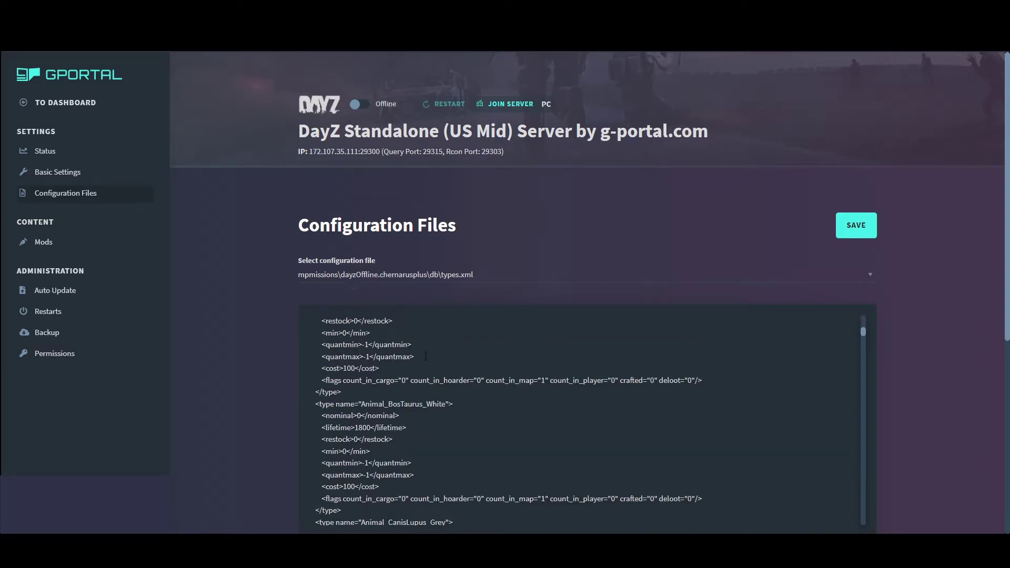
scroll(445, 410, down, 10)
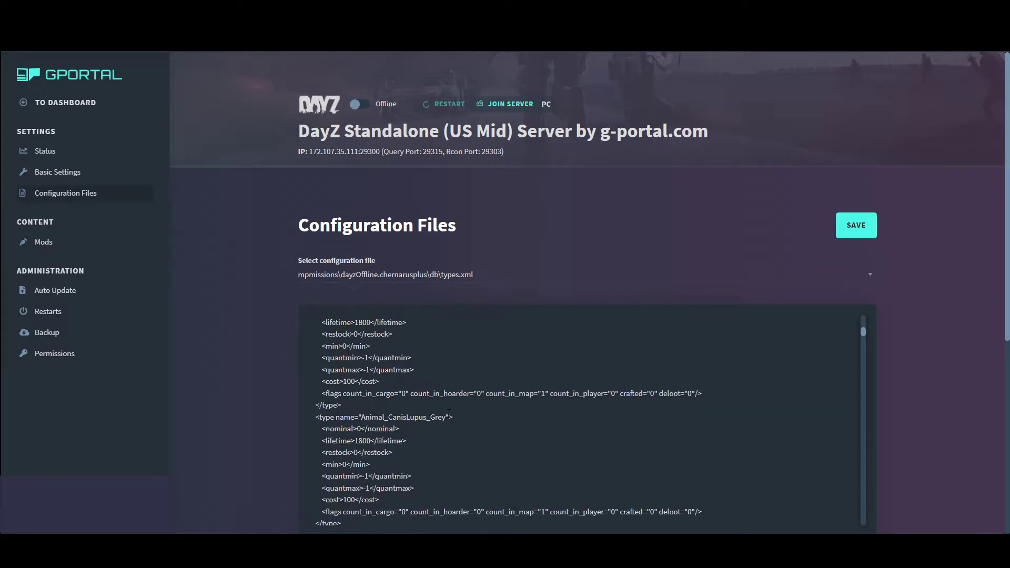
scroll(449, 413, down, 10)
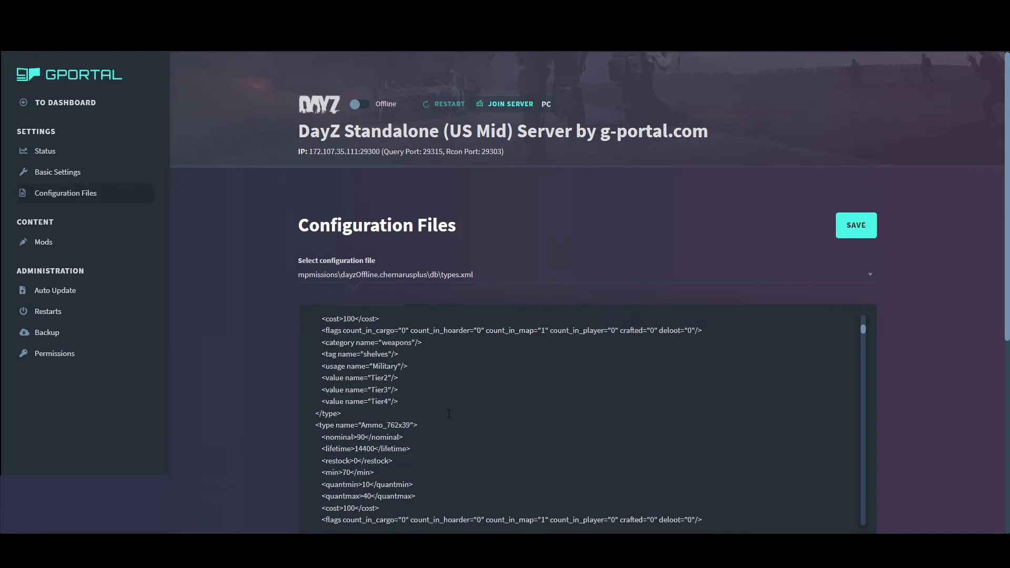
scroll(449, 413, down, 10)
scroll(447, 412, up, 10)
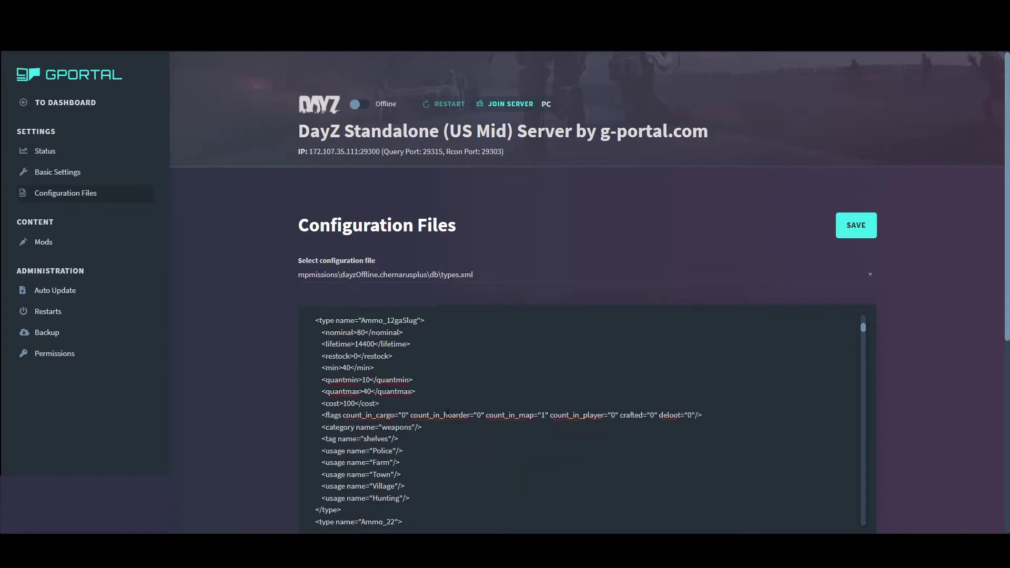
scroll(445, 398, down, 2)
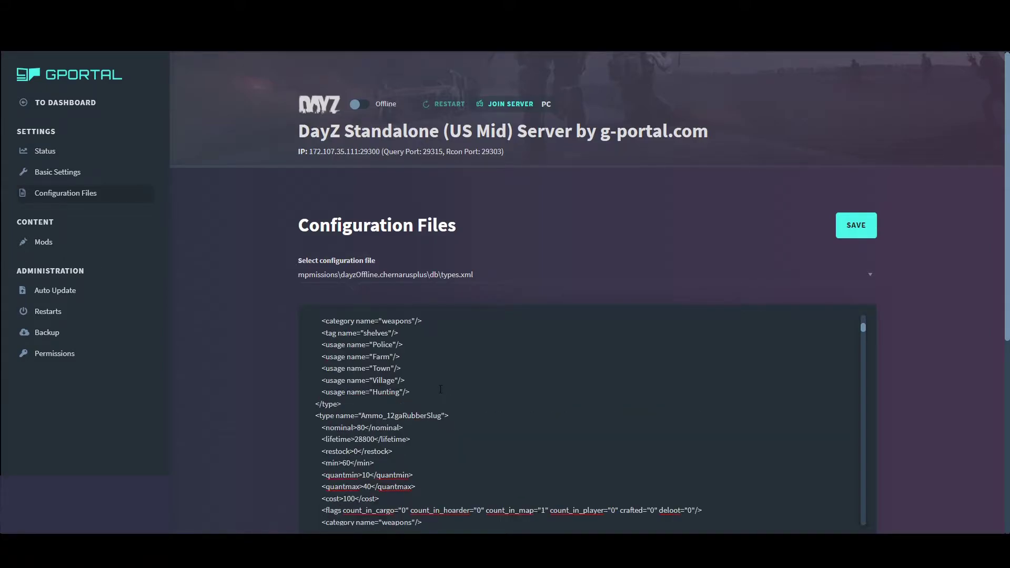
scroll(422, 403, up, 3)
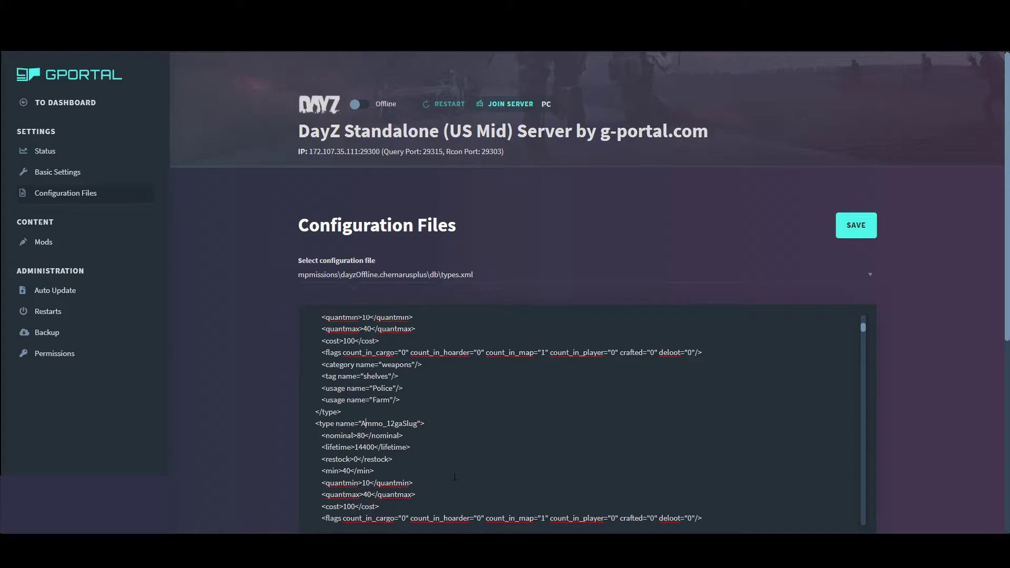
drag(361, 424, 408, 423)
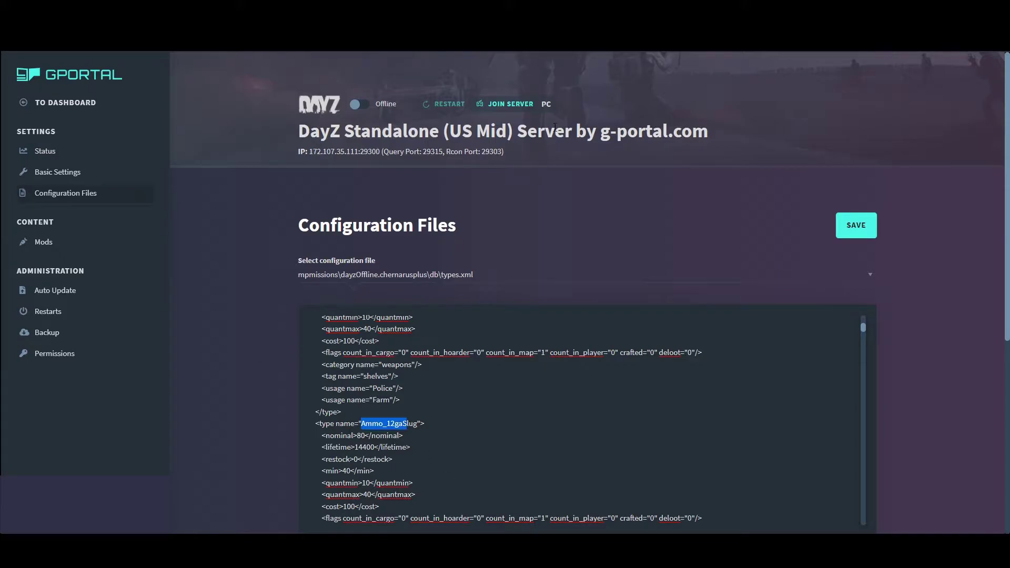
click(74, 173)
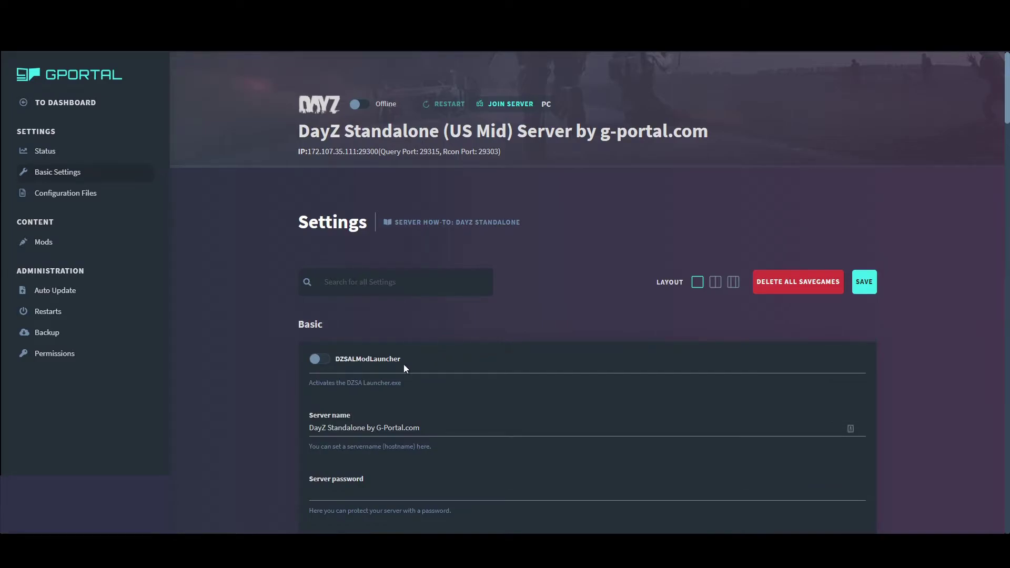
scroll(350, 418, down, 2)
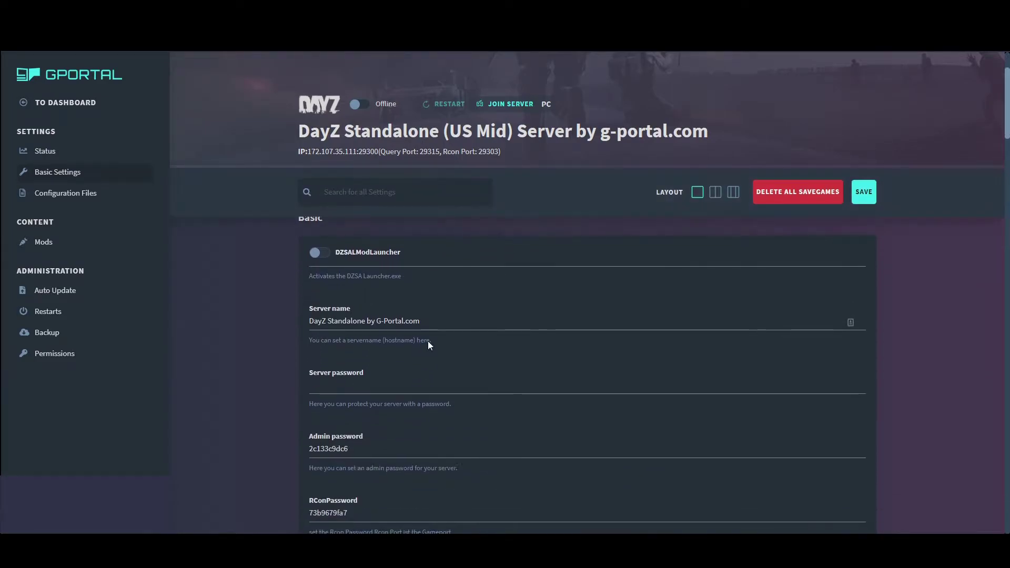
triple_click(416, 321)
text(CommandHq)
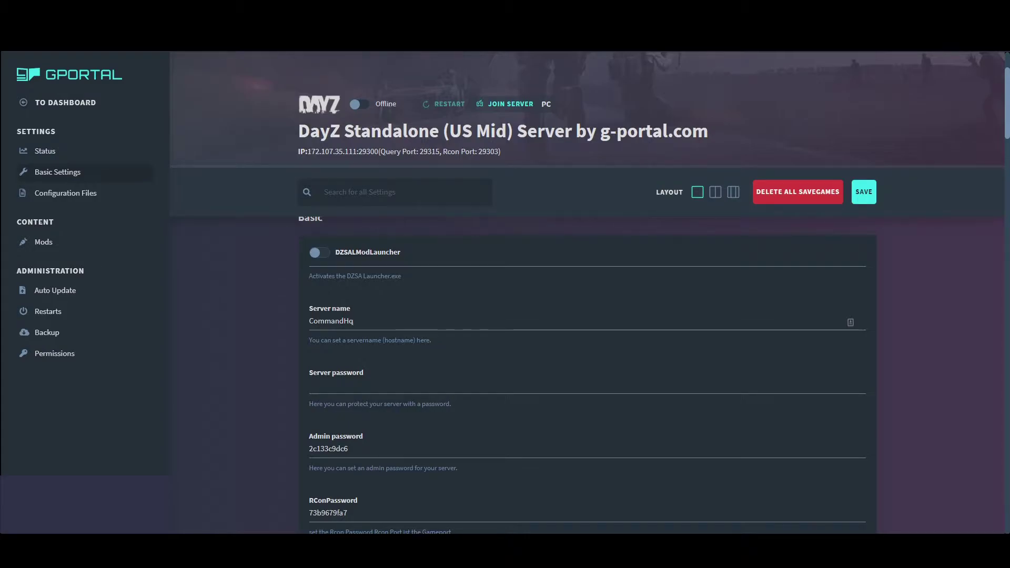
click(333, 384)
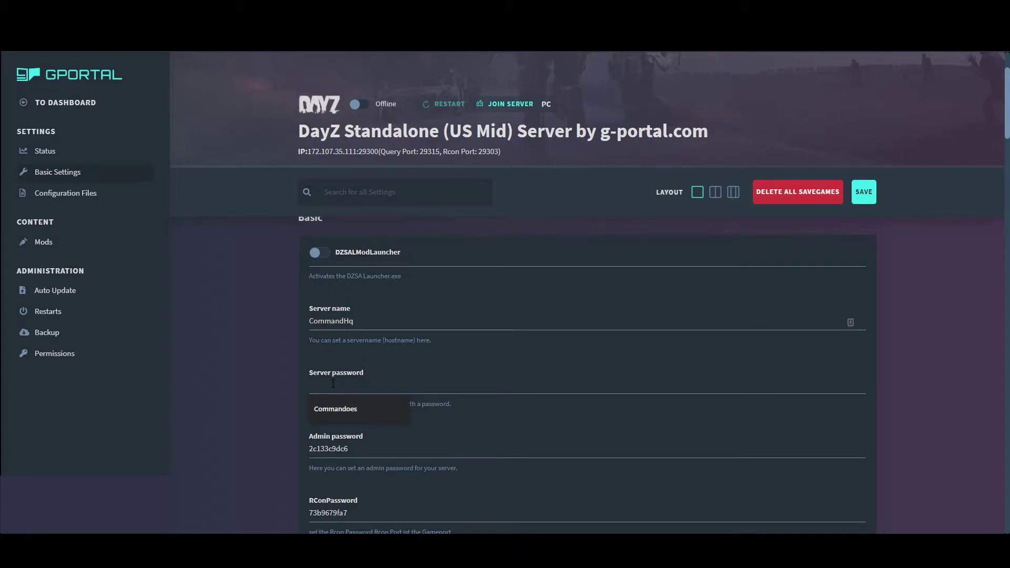
click(343, 409)
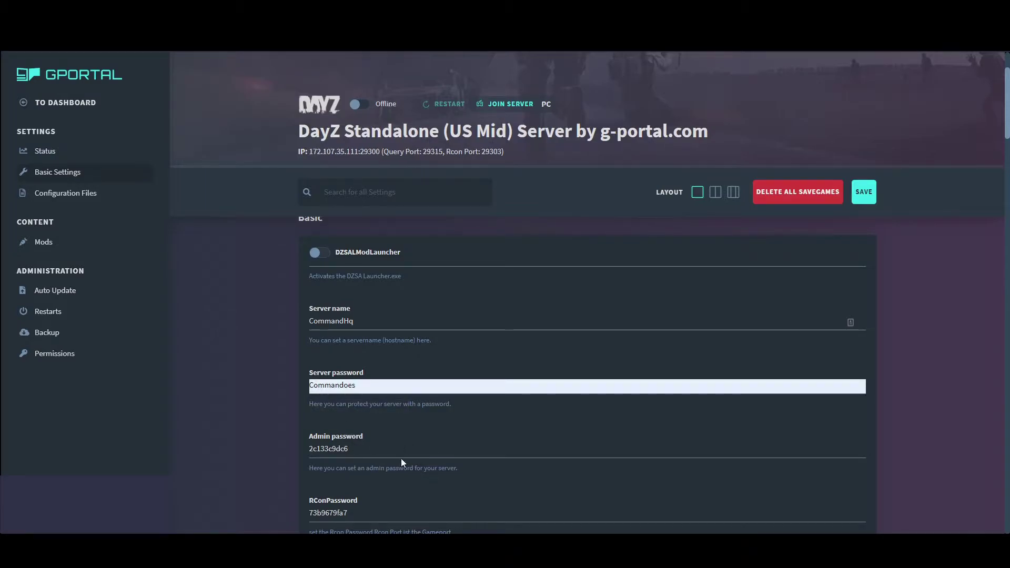
scroll(401, 459, down, 3)
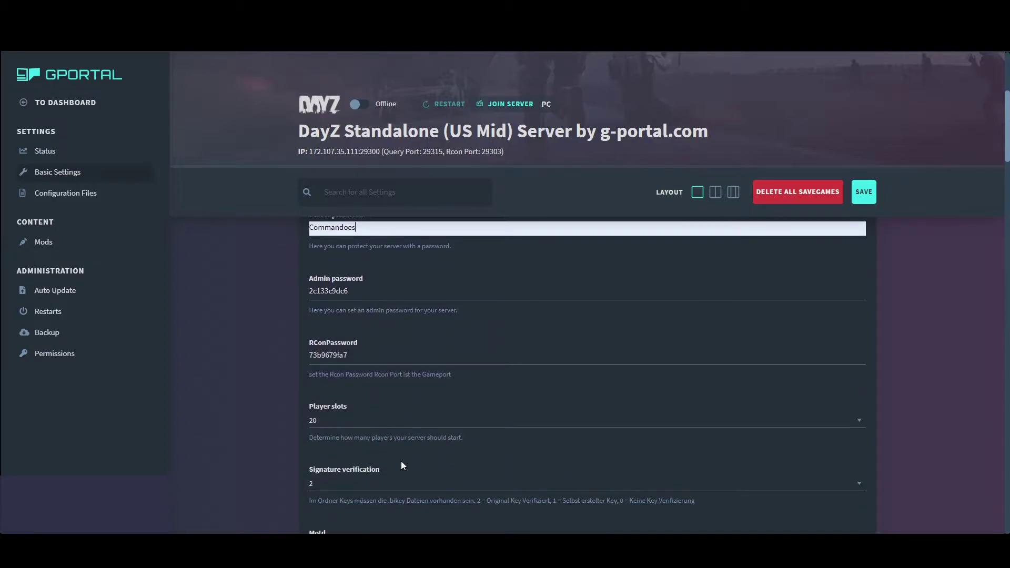
scroll(390, 475, down, 2)
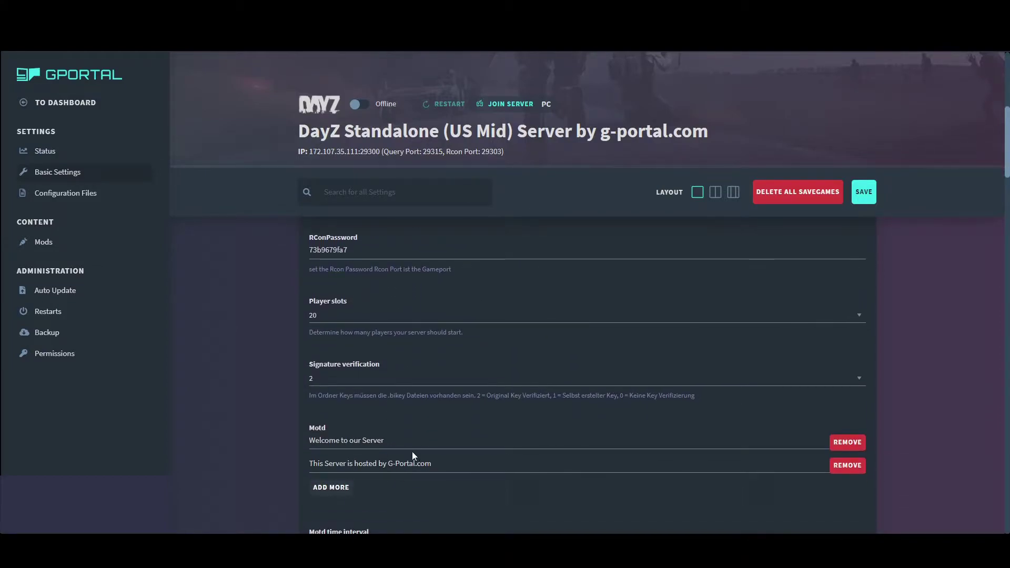
drag(405, 440, 142, 446)
scroll(444, 462, down, 1)
scroll(442, 489, down, 2)
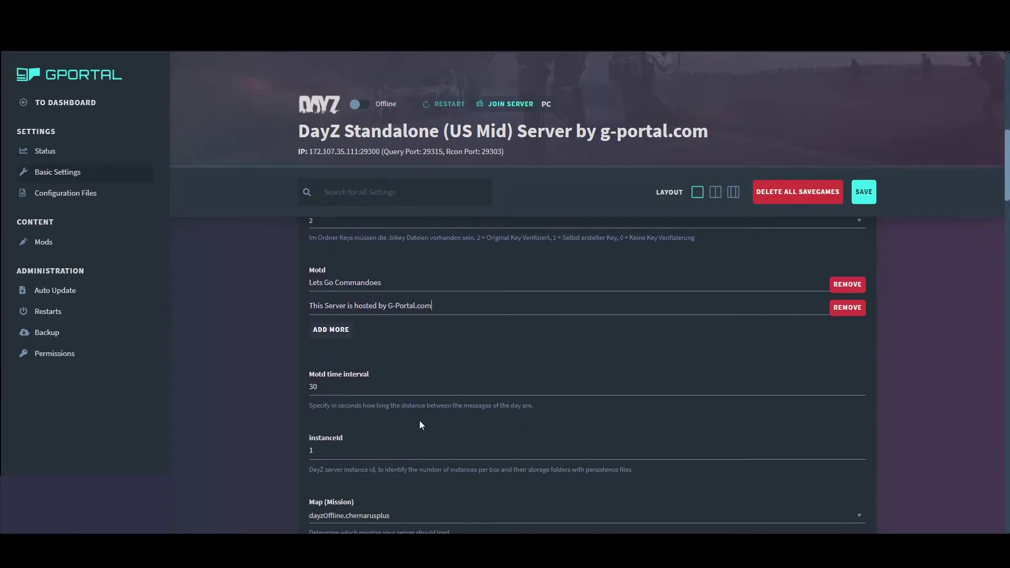
scroll(318, 420, down, 2)
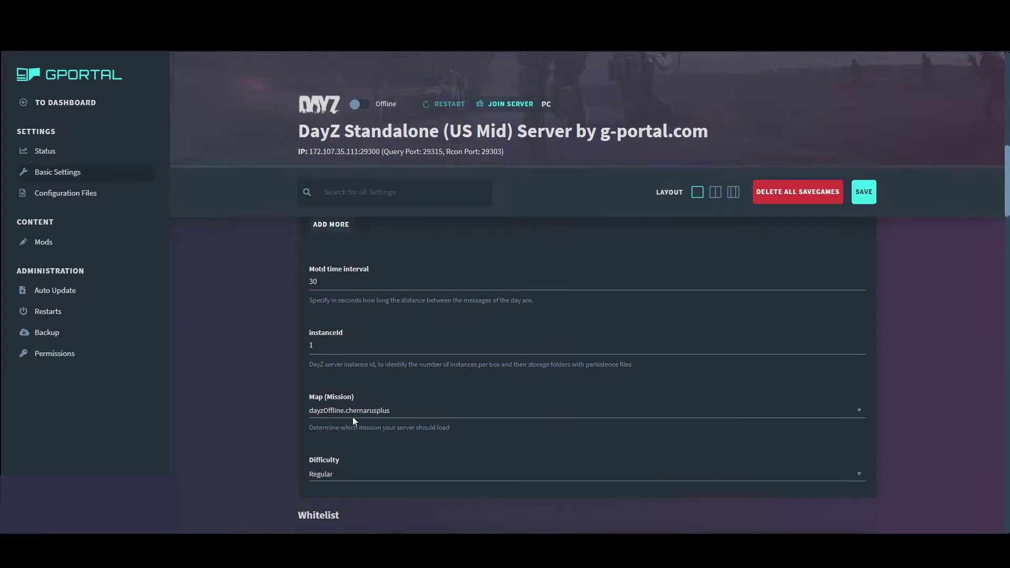
scroll(353, 417, down, 1)
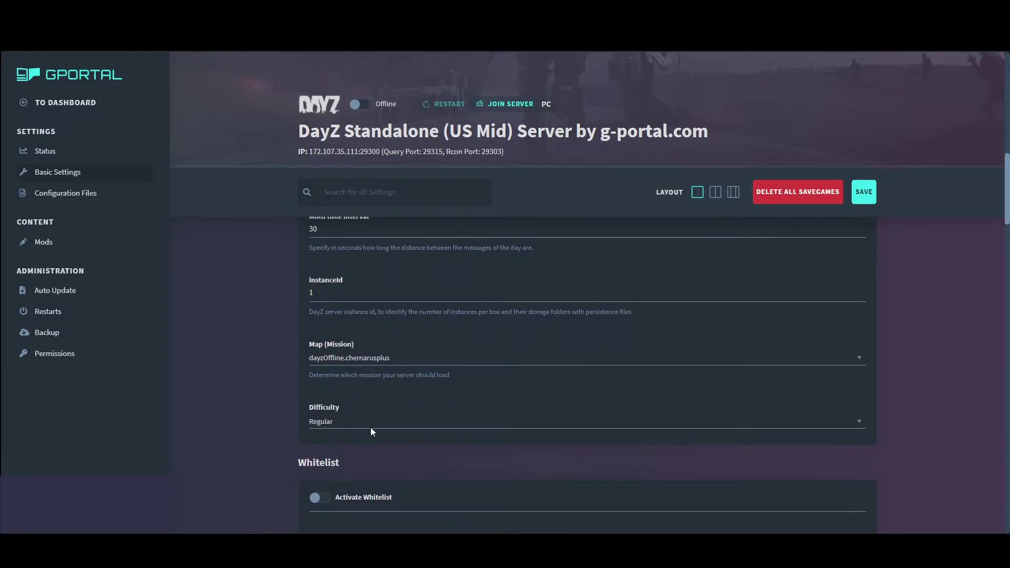
scroll(379, 426, down, 3)
scroll(386, 354, up, 1)
scroll(384, 365, down, 4)
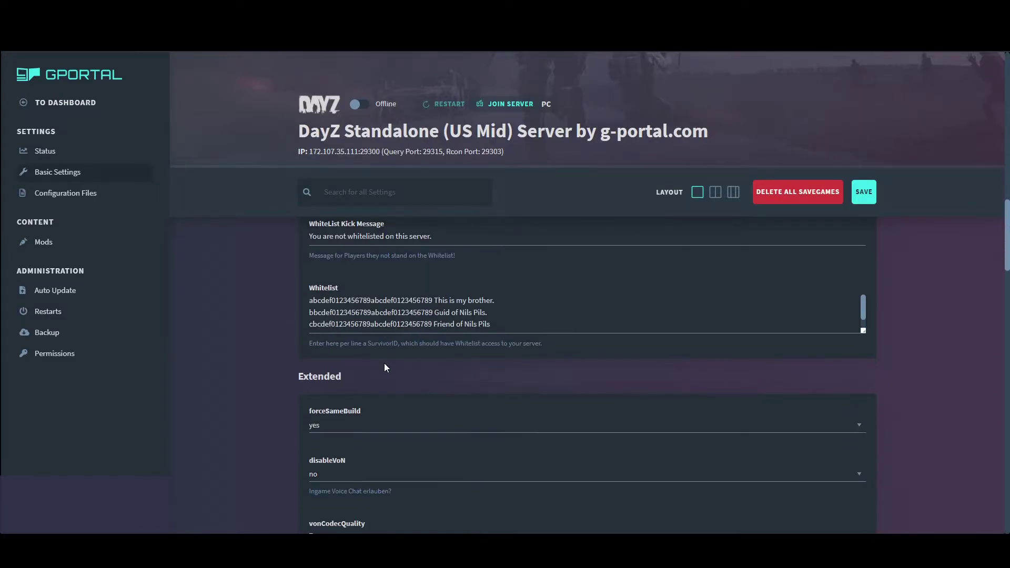
scroll(387, 379, up, 3)
scroll(391, 396, down, 1)
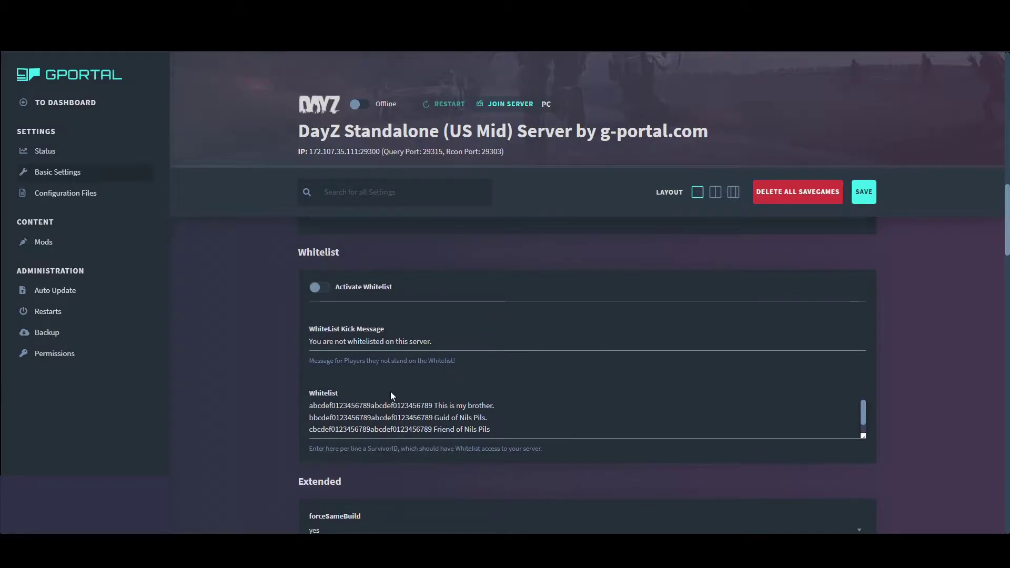
scroll(354, 361, down, 3)
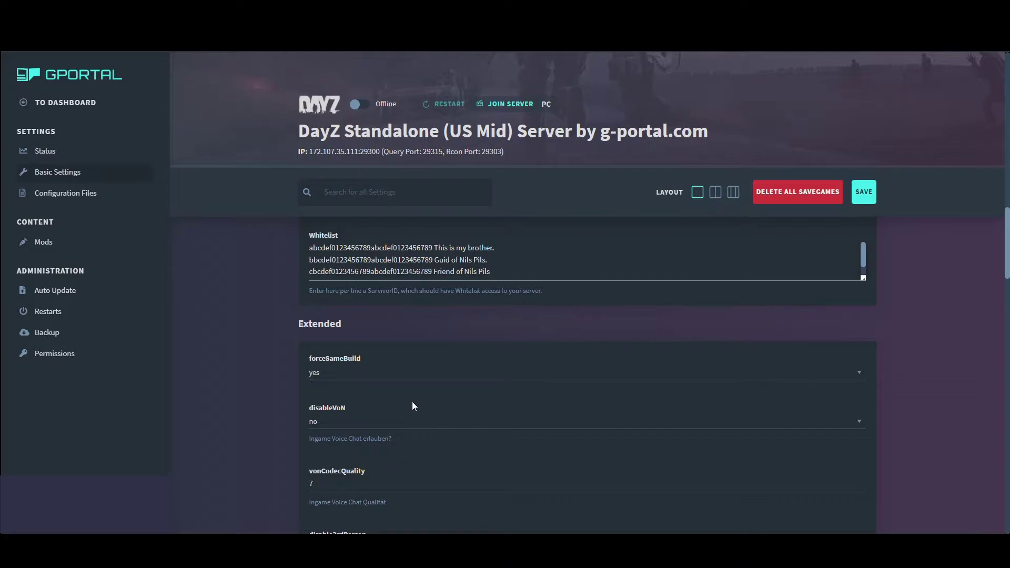
scroll(399, 411, up, 2)
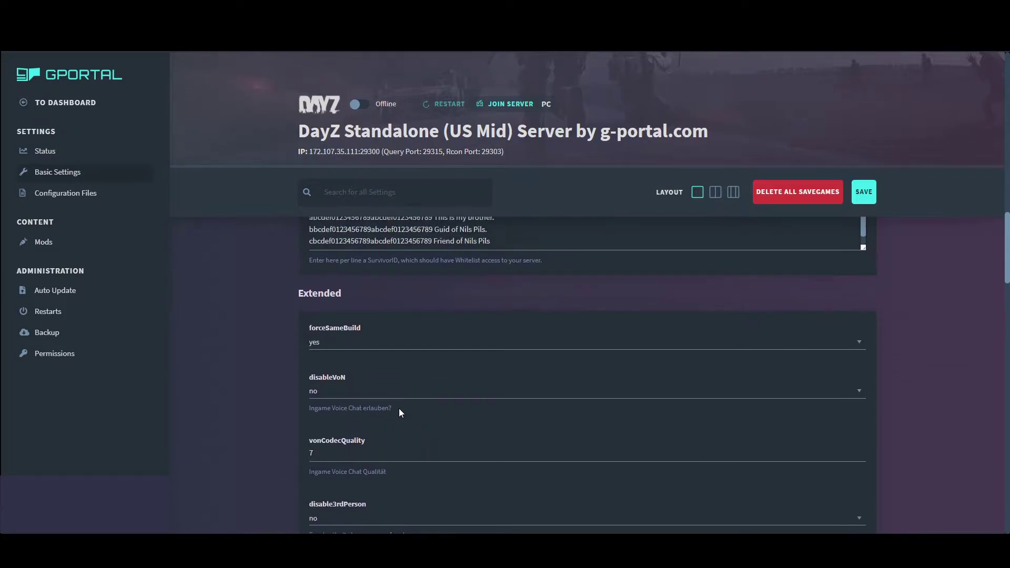
scroll(515, 383, down, 1)
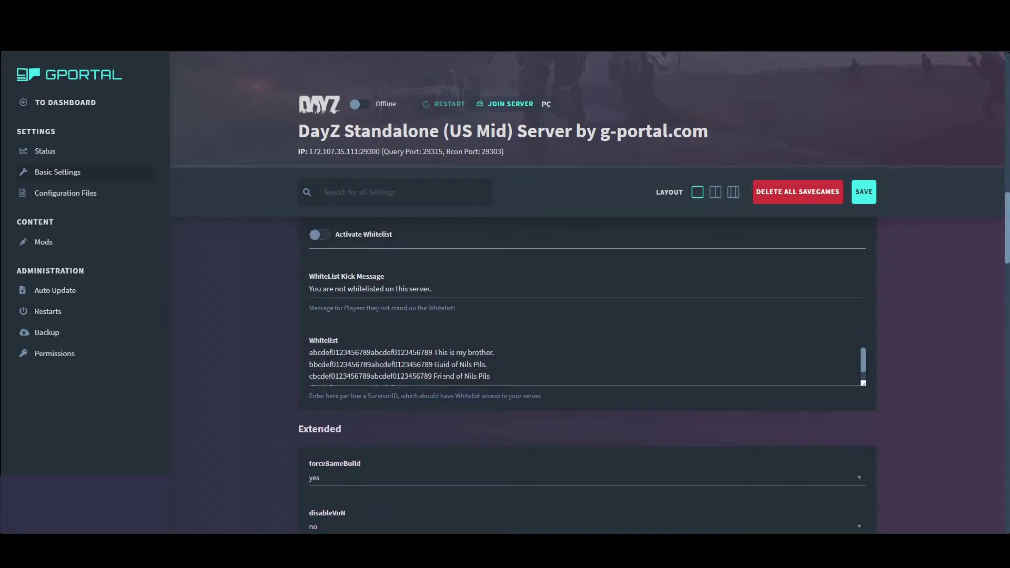
scroll(255, 402, down, 2)
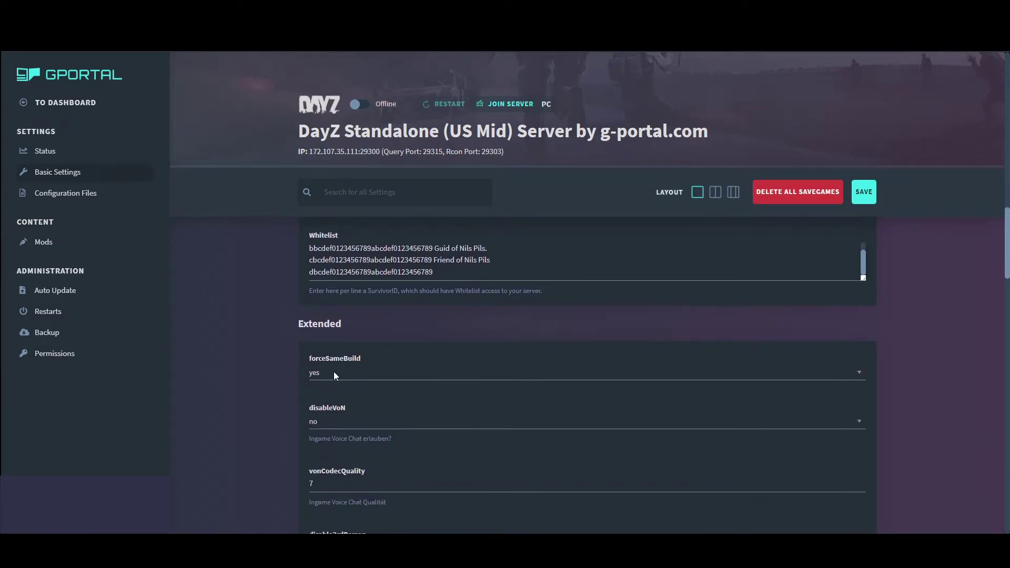
scroll(363, 415, down, 2)
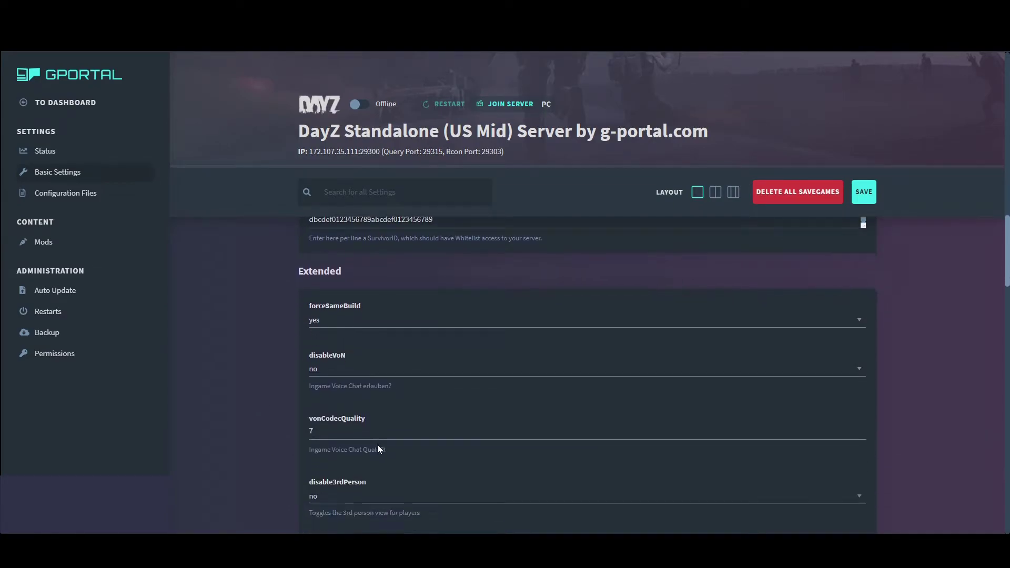
scroll(371, 430, down, 2)
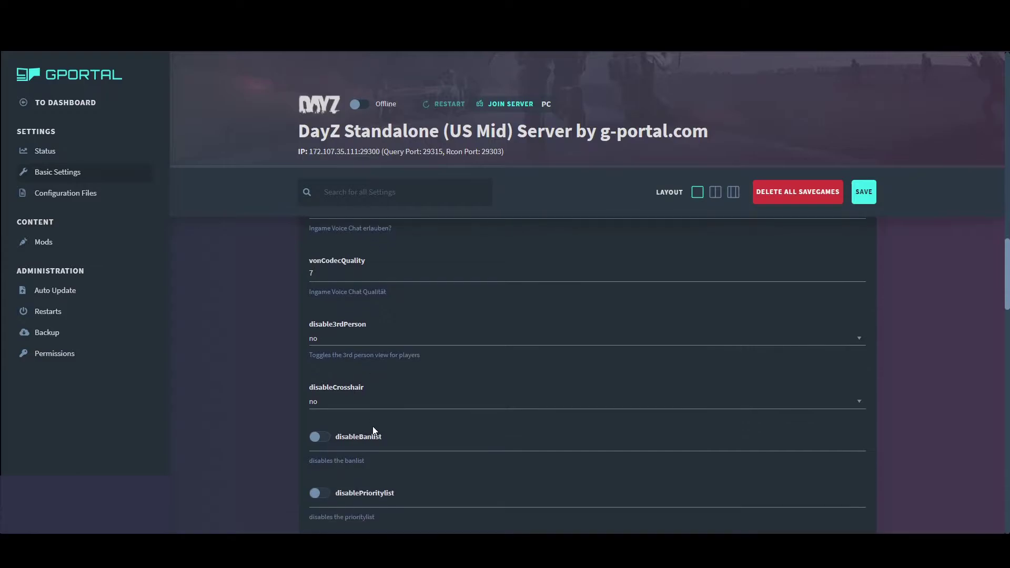
scroll(379, 459, down, 1)
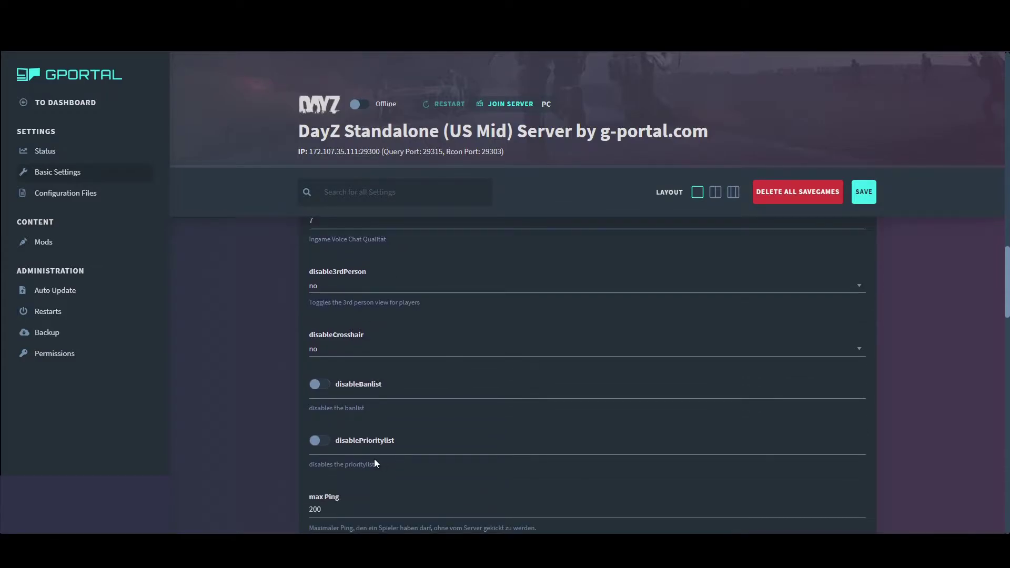
scroll(374, 458, down, 1)
scroll(373, 458, down, 3)
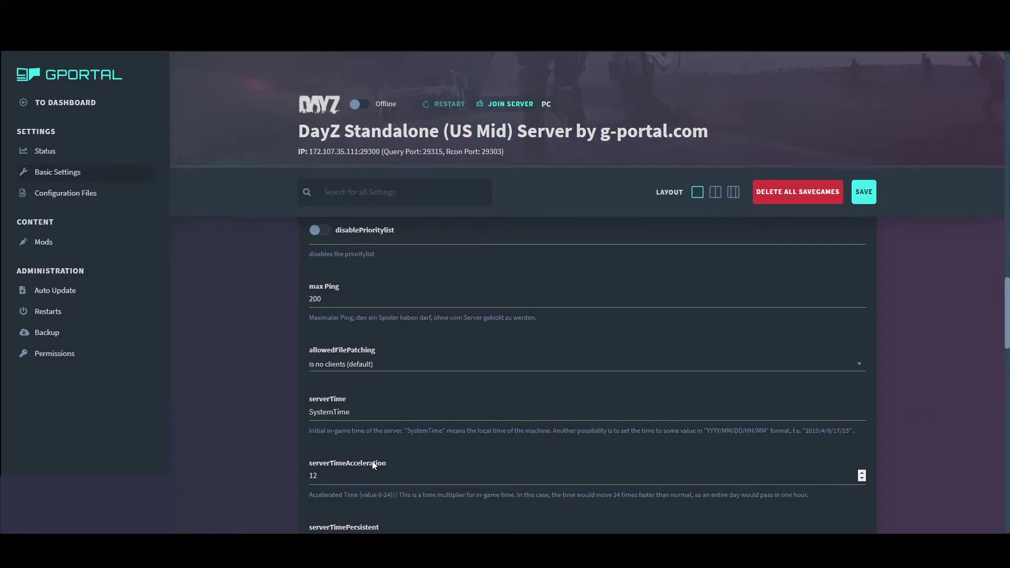
Lower serverTimeAcceleration from 12 to 6, leaving allowedFilePatching unchanged
click(429, 365)
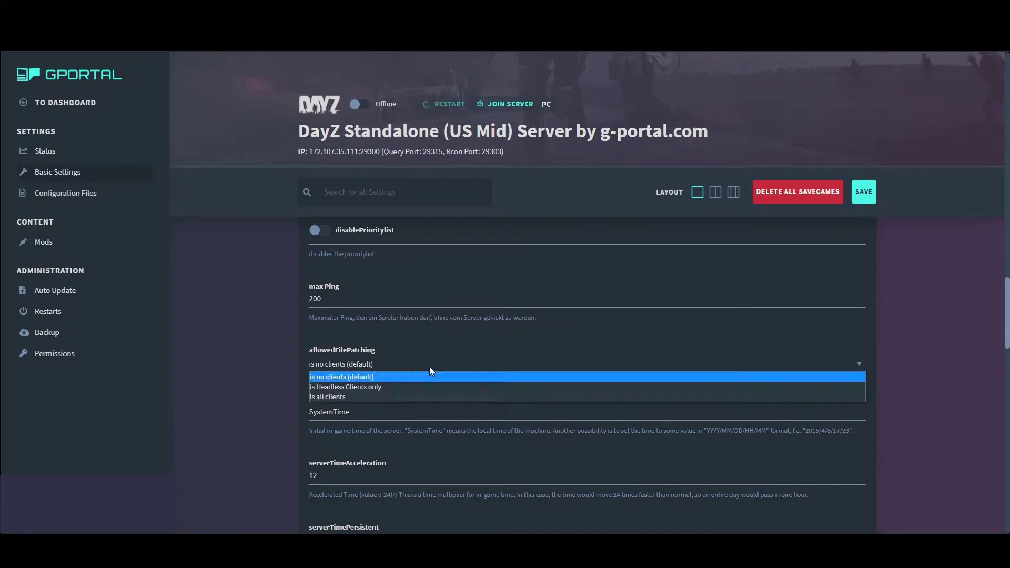
click(209, 375)
scroll(212, 374, down, 1)
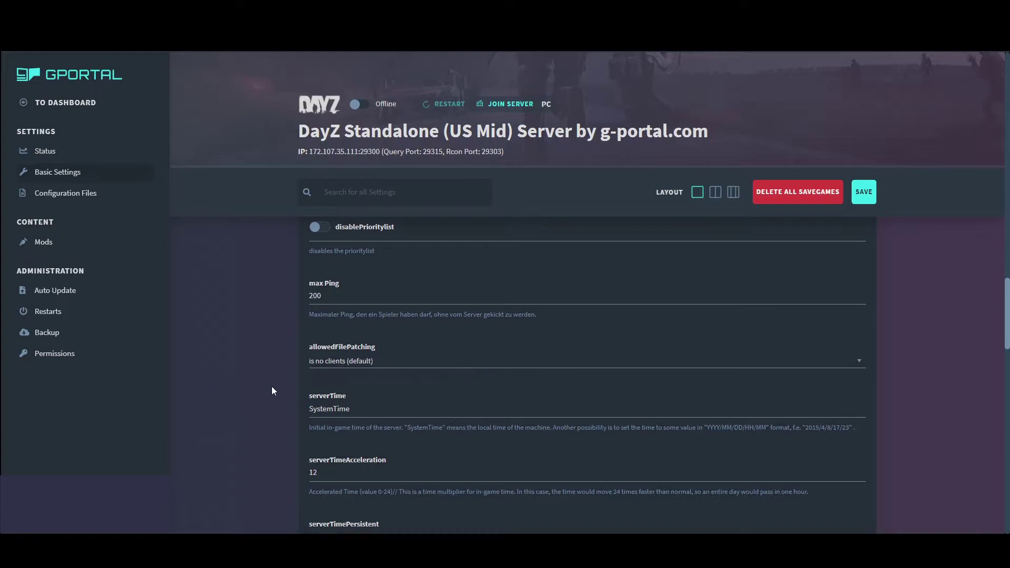
scroll(268, 390, down, 1)
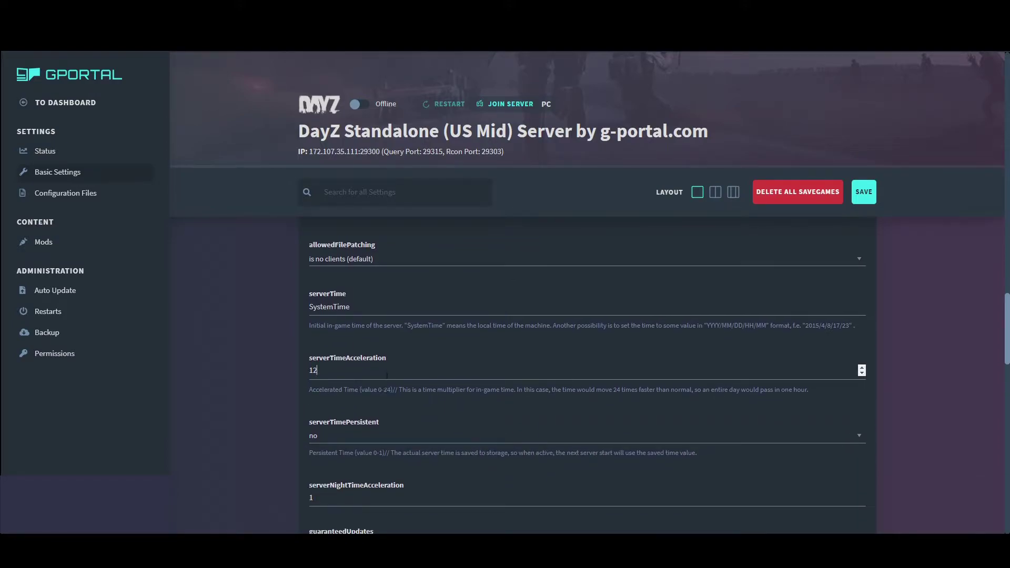
drag(379, 374, 200, 379)
text(6)
Set serverTimePersistent to yes and serverNightTimeAcceleration to 2
scroll(309, 423, down, 1)
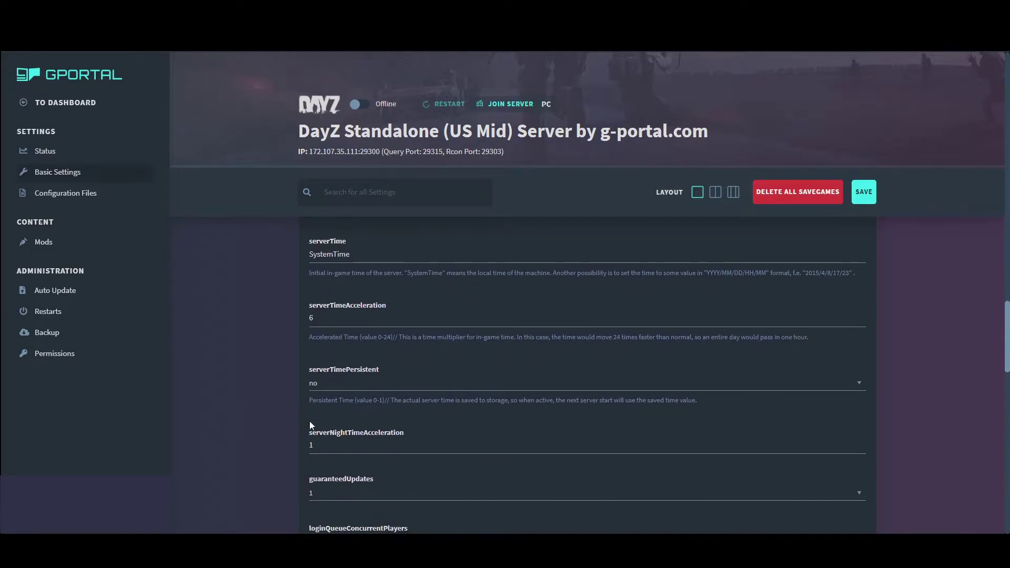
scroll(333, 406, down, 1)
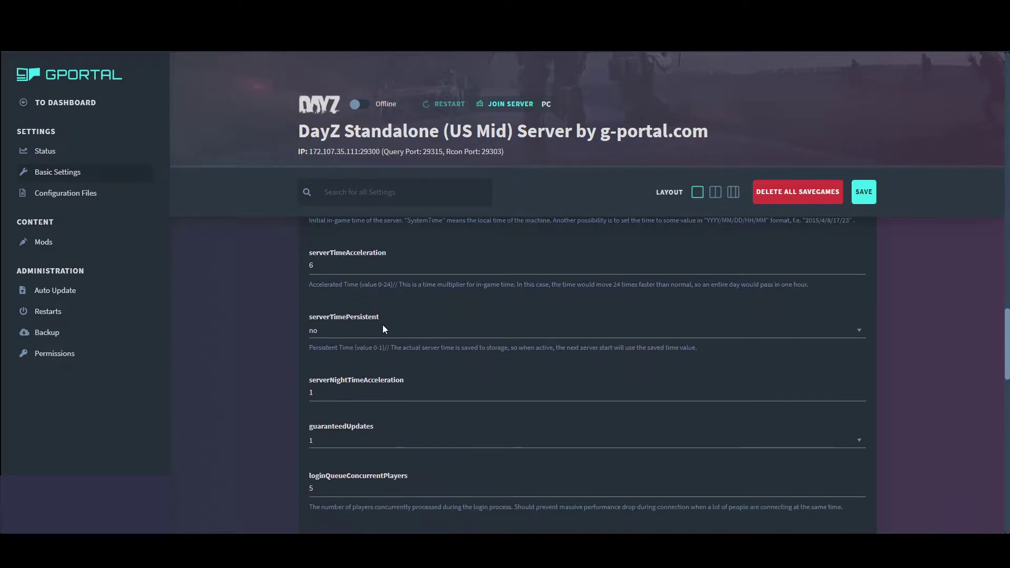
click(361, 337)
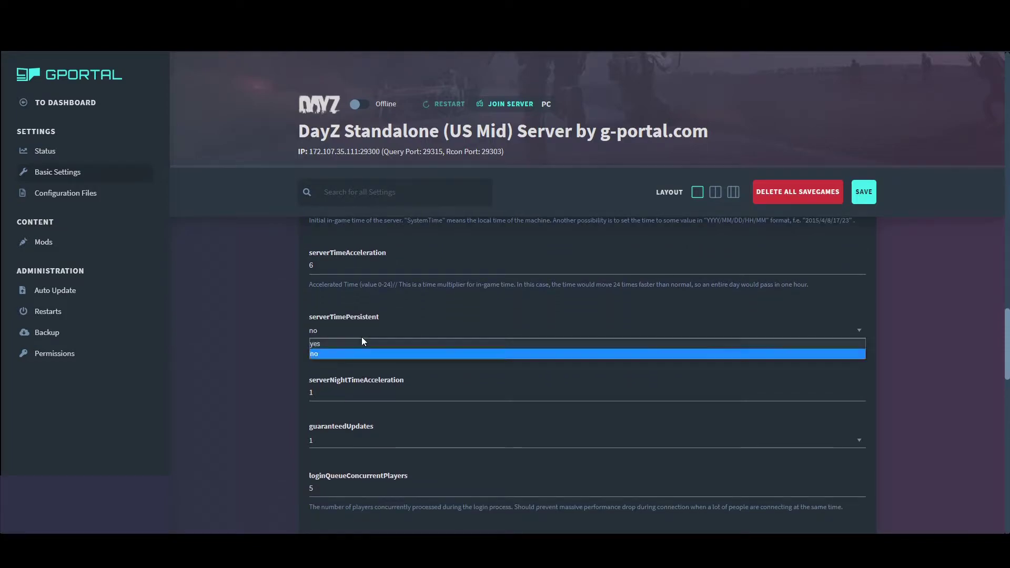
click(348, 344)
scroll(248, 377, down, 1)
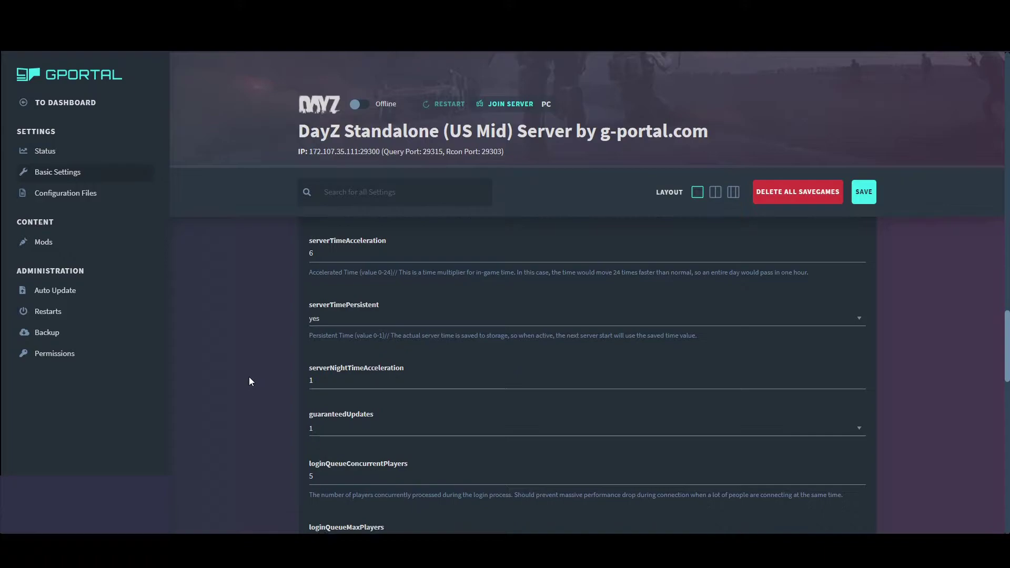
scroll(257, 377, down, 1)
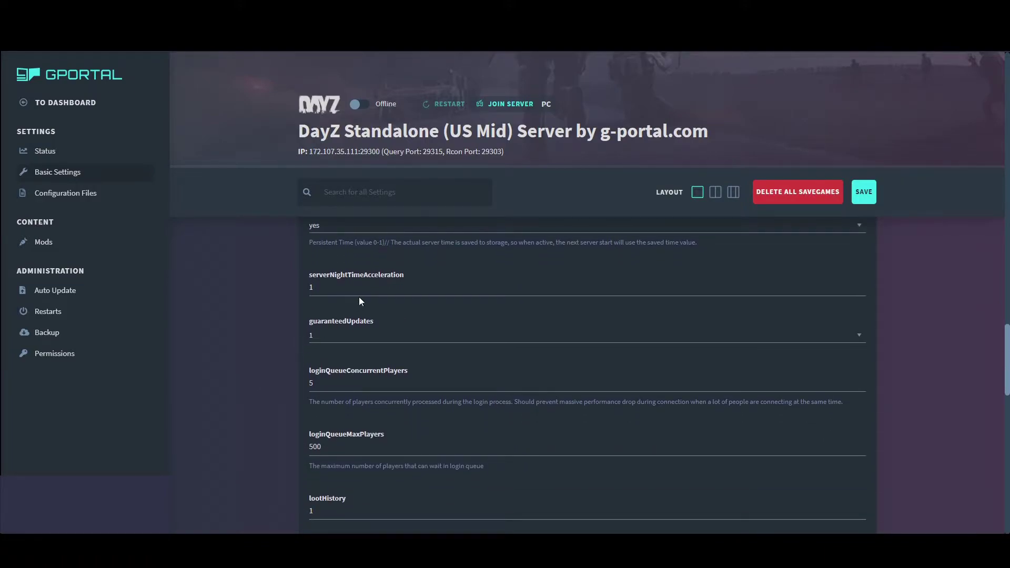
click(295, 289)
Go through the remaining Extended settings, including lootHistory, to the end of the list
scroll(310, 421, down, 2)
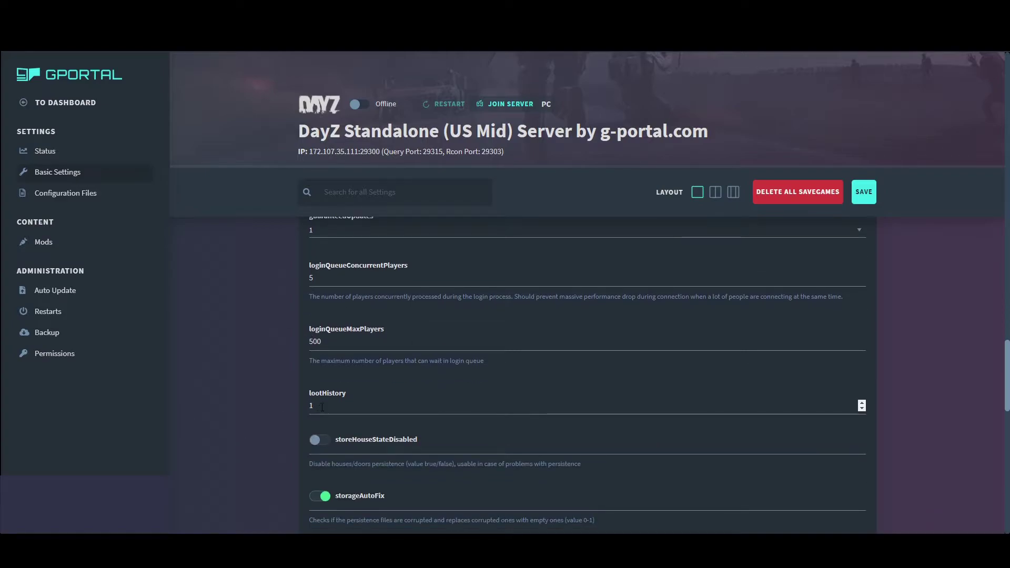
scroll(352, 274, down, 2)
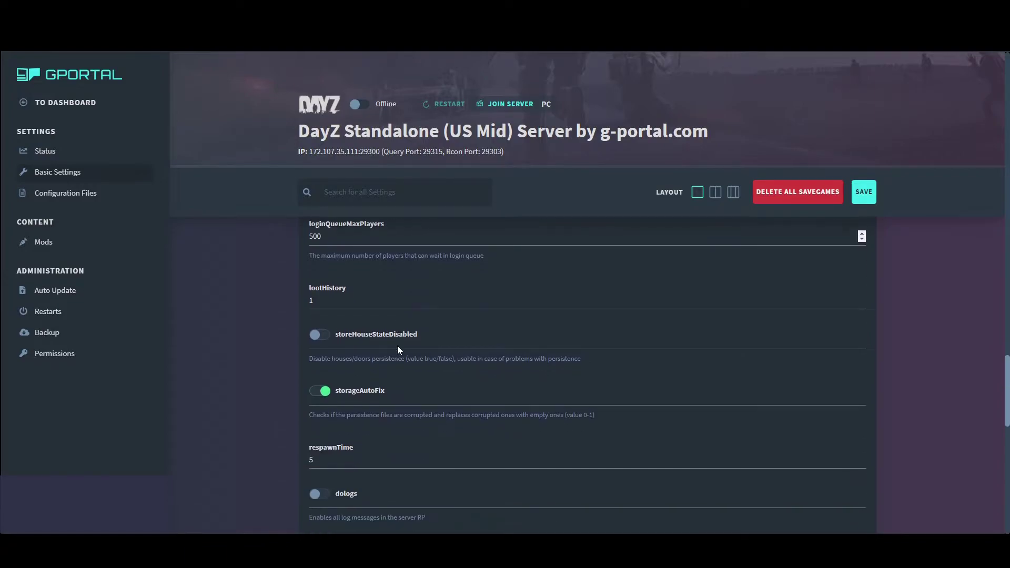
click(328, 291)
scroll(312, 406, down, 3)
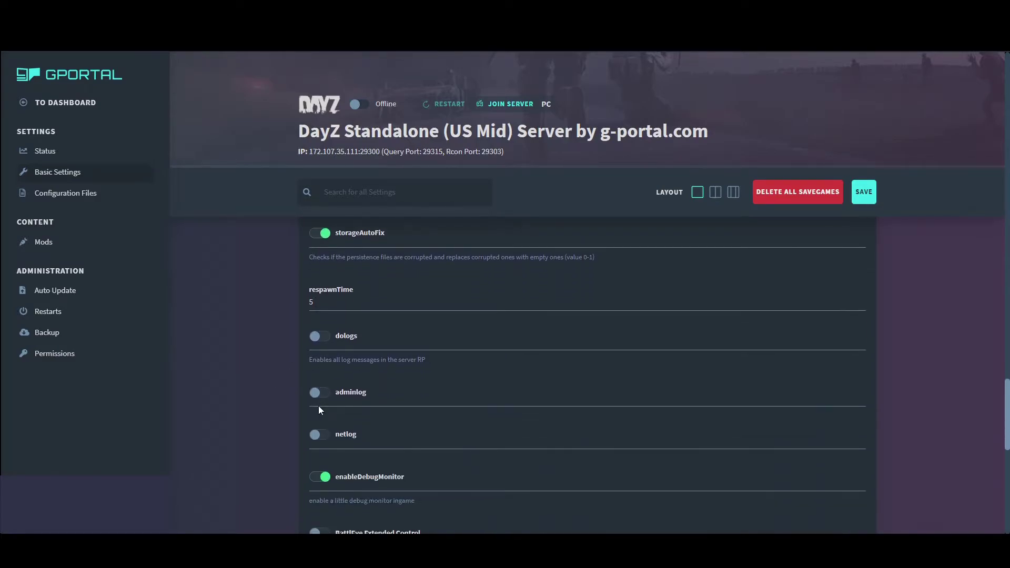
scroll(307, 384, down, 1)
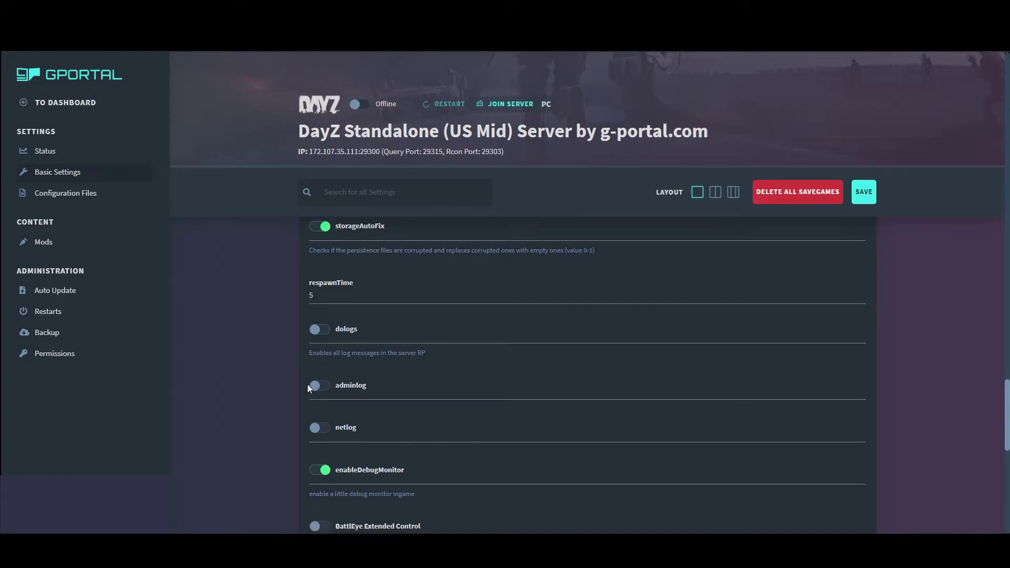
scroll(308, 384, down, 2)
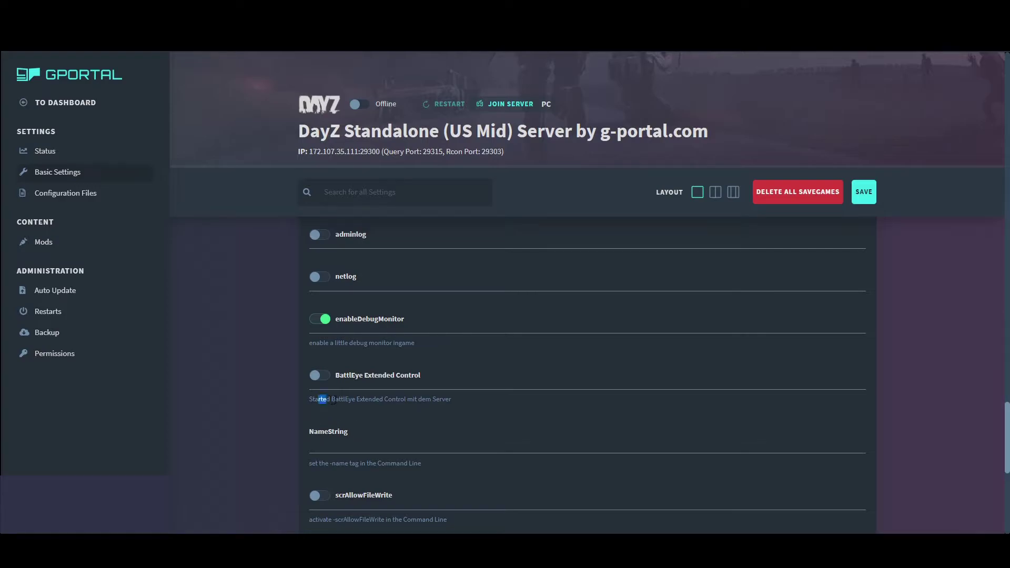
drag(332, 401, 447, 396)
click(395, 429)
scroll(393, 426, down, 1)
scroll(372, 463, down, 2)
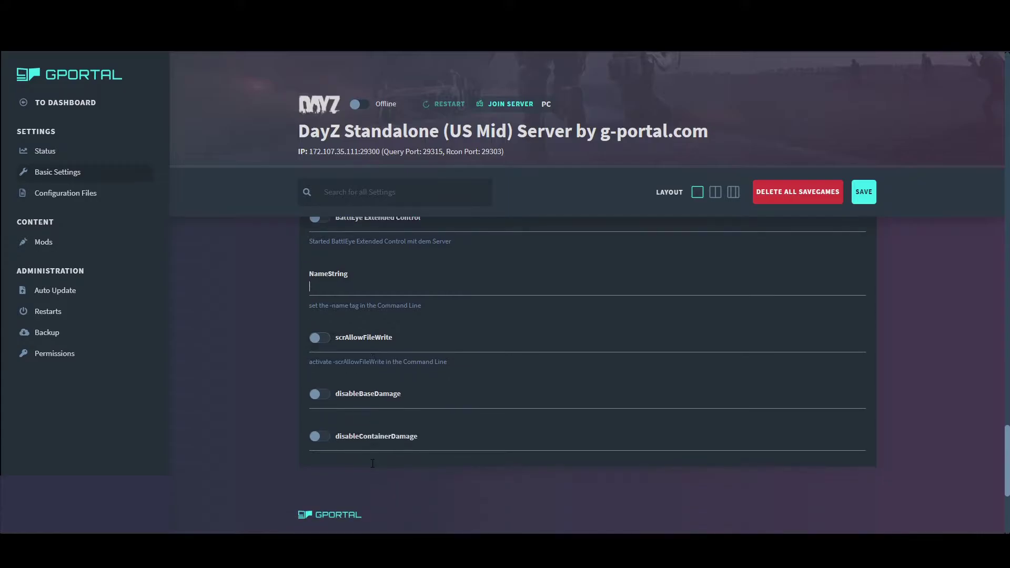
scroll(370, 472, down, 1)
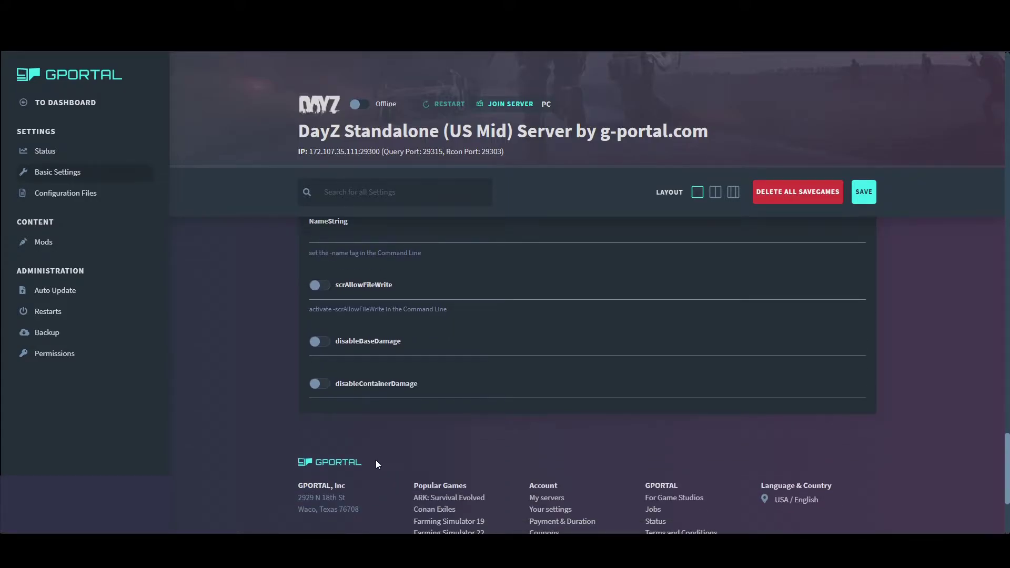
Save the adjusted DayZ server settings and go to the server's mods page
scroll(376, 460, up, 10)
scroll(381, 402, up, 15)
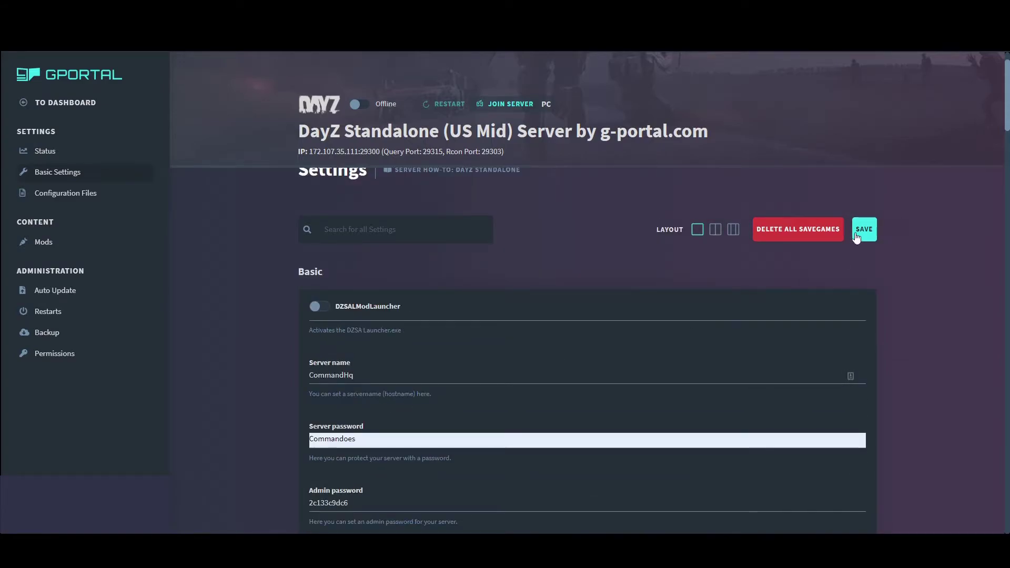
click(856, 235)
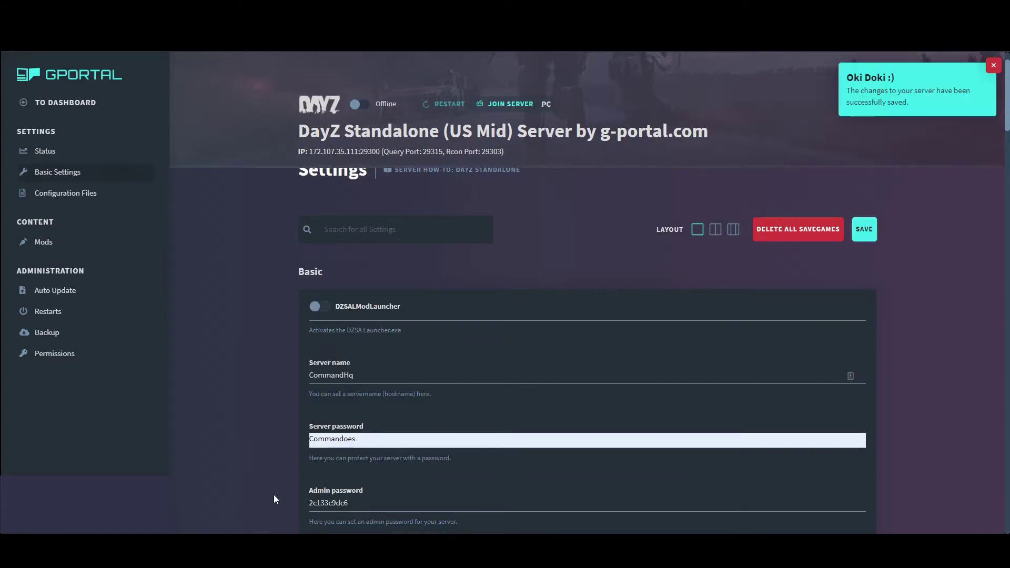
click(44, 243)
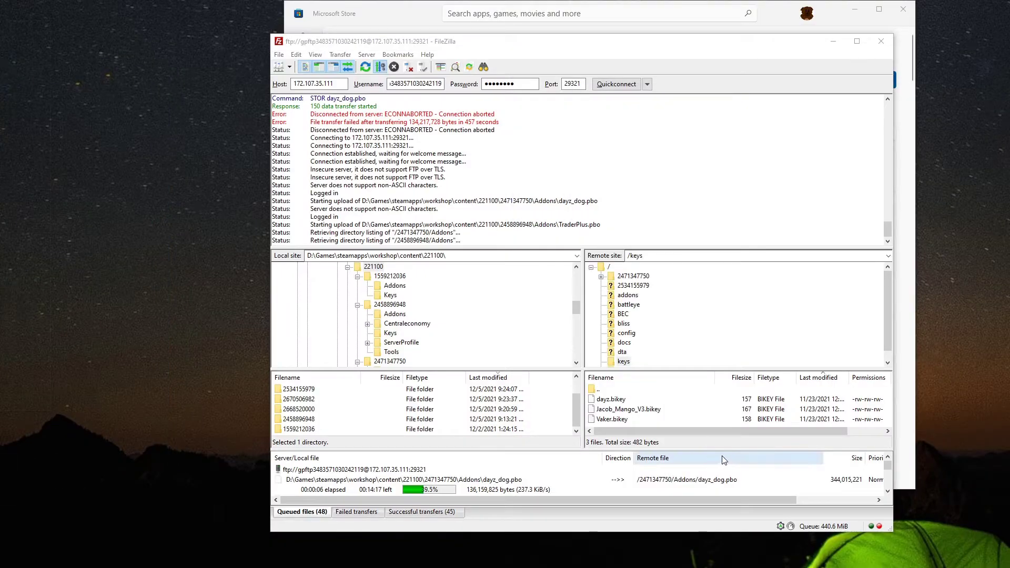
Let FileZilla keep uploading the mod files, then return to the G-Portal browser window
scroll(448, 492, down, 2)
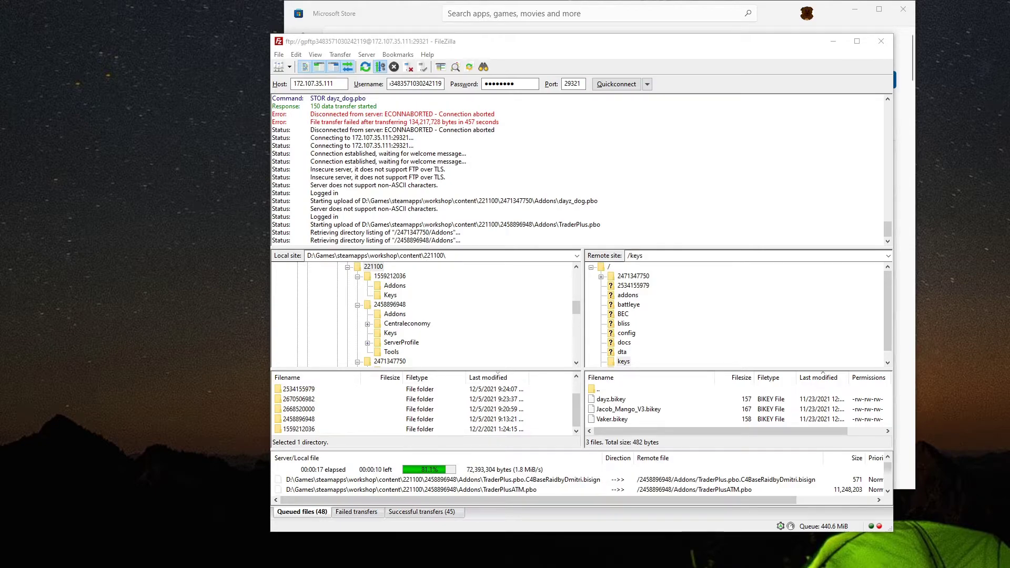
key(alt+Tab)
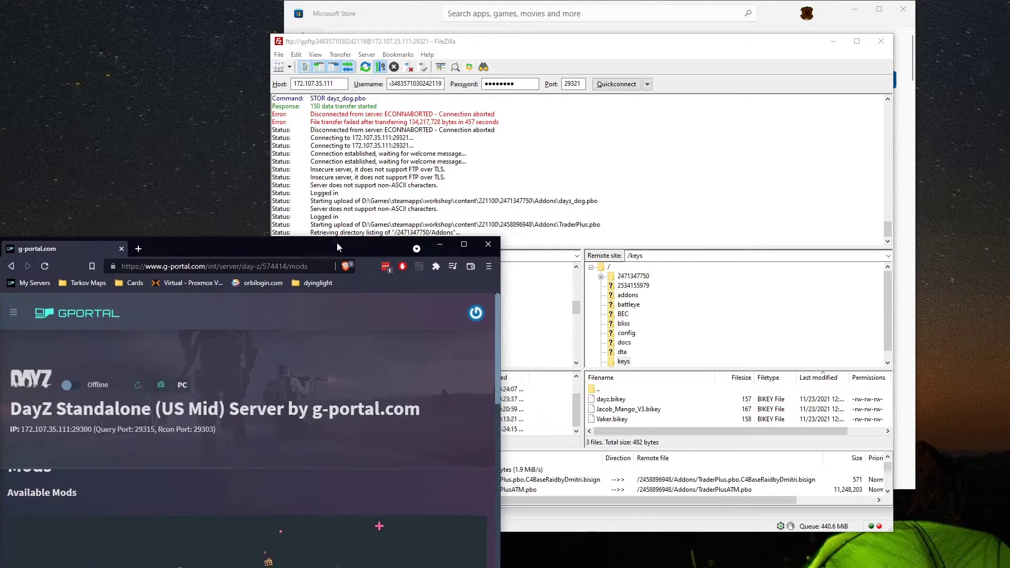
Maximize the G-Portal window, then in types.xml set the min to 6 and AK101's nominal 2 to 6
drag(337, 242, 422, 204)
double_click(421, 205)
key(alt+Tab)
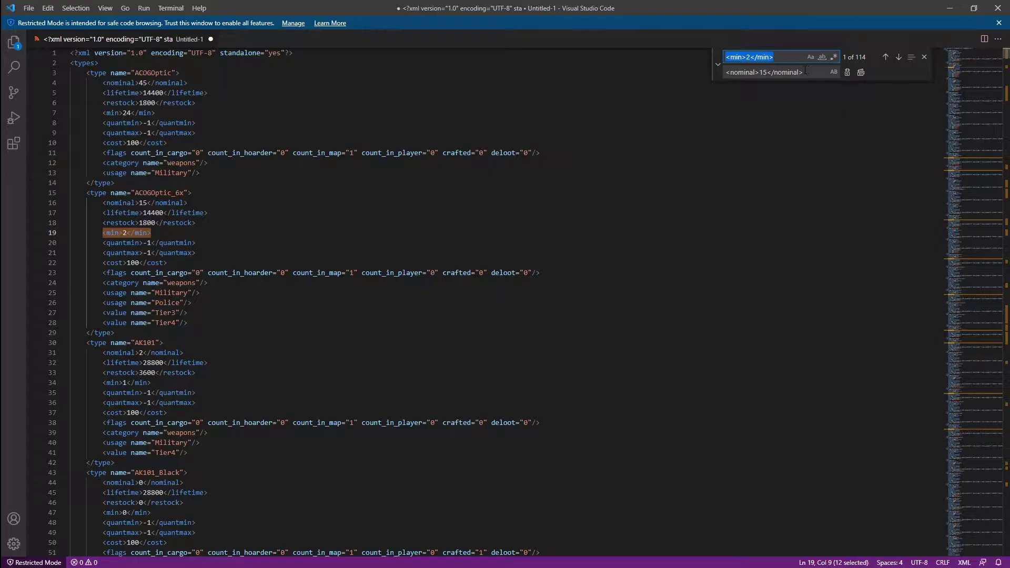
text(6)
click(860, 72)
text(<nominal>2</nominal>)
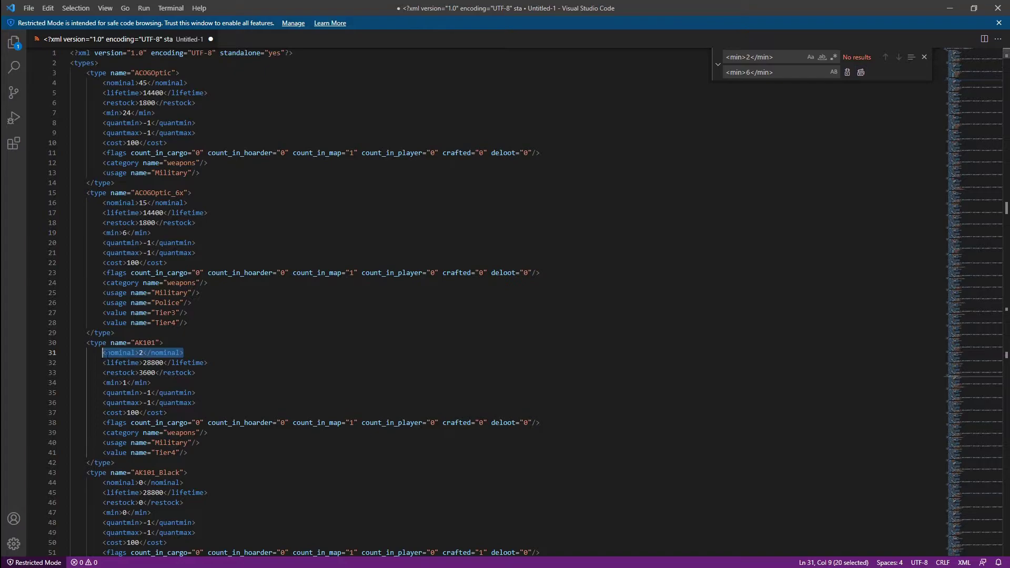
key(Tab)
text(<nominal>2</nominal>)
double_click(763, 72)
text(6)
click(861, 72)
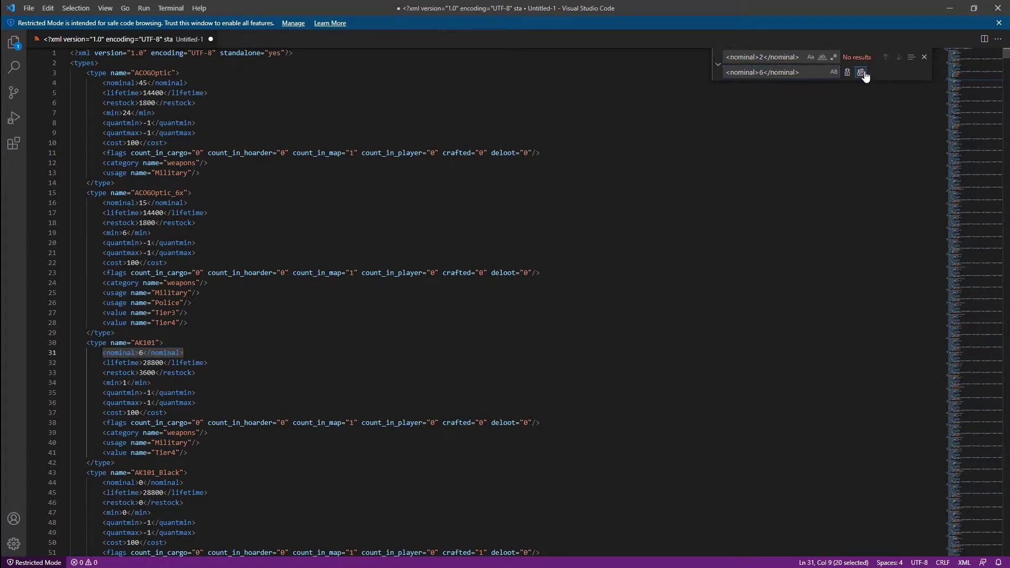
Replace every <min>1</min> with <min>3</min>
drag(151, 382, 103, 383)
key(ctrl+c)
key(ctrl+f)
drag(798, 72, 734, 73)
key(ctrl+v)
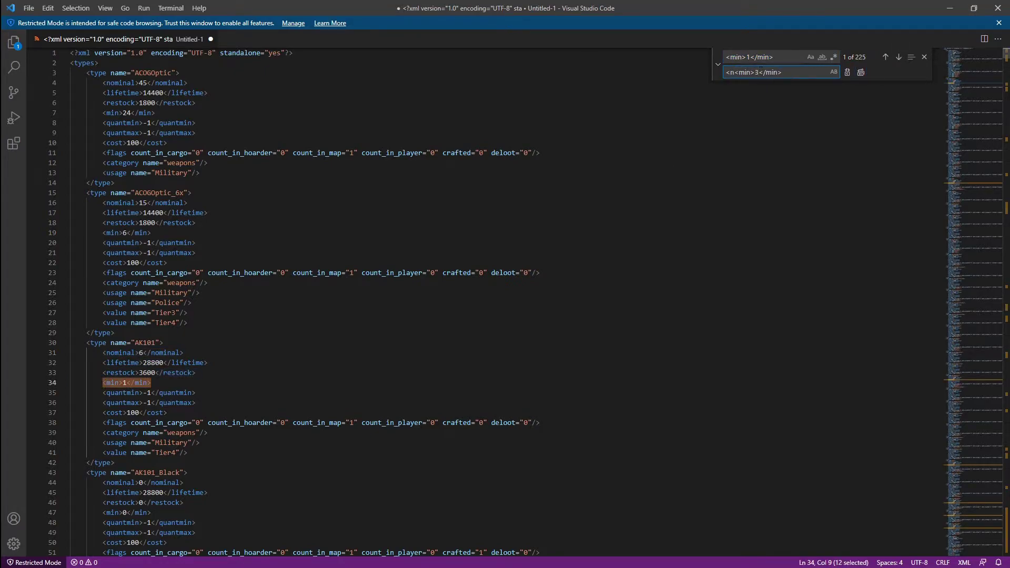
key(Home)
key(Delete)
key(Delete)
click(861, 72)
Raise all nominal 0 values to 3 and all min 0 values to 1
scroll(368, 316, down, 2)
drag(184, 430, 102, 430)
key(ctrl+f)
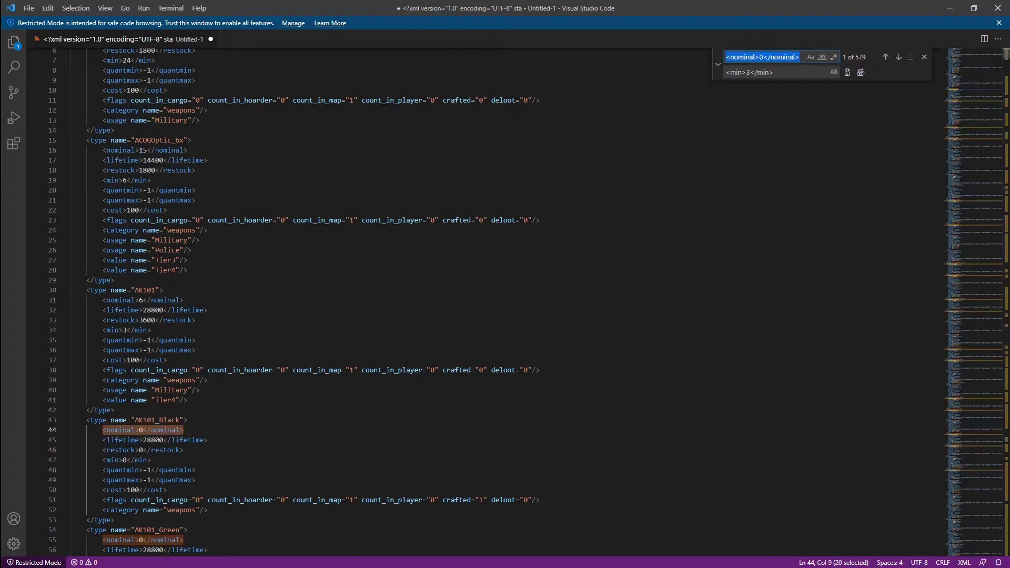
key(shift+Return)
key(Return)
key(Tab)
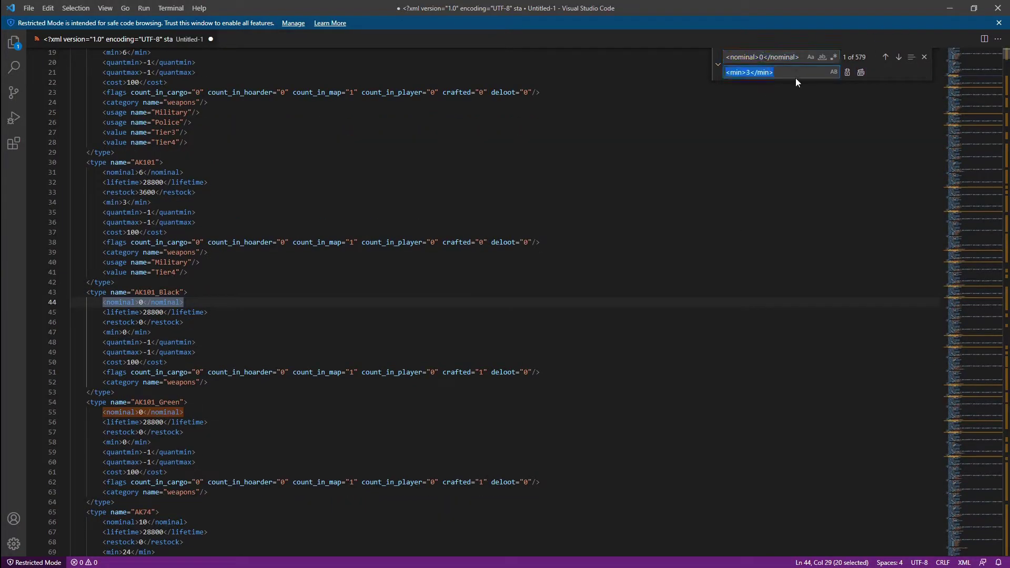
text(<nominal>3</nominal>)
click(861, 72)
drag(152, 332, 98, 332)
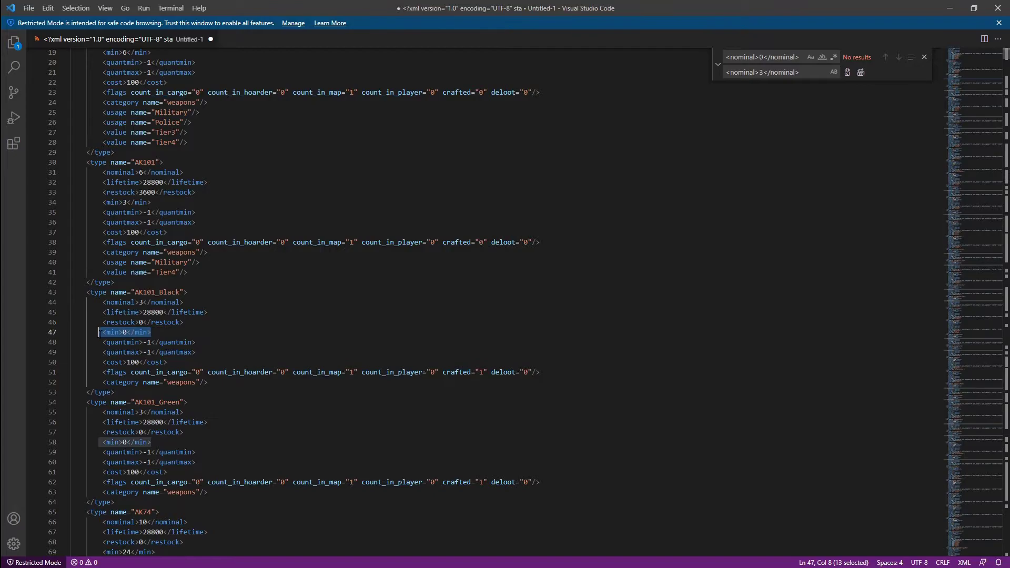
key(ctrl+f)
key(Tab)
key(ctrl+v)
click(860, 72)
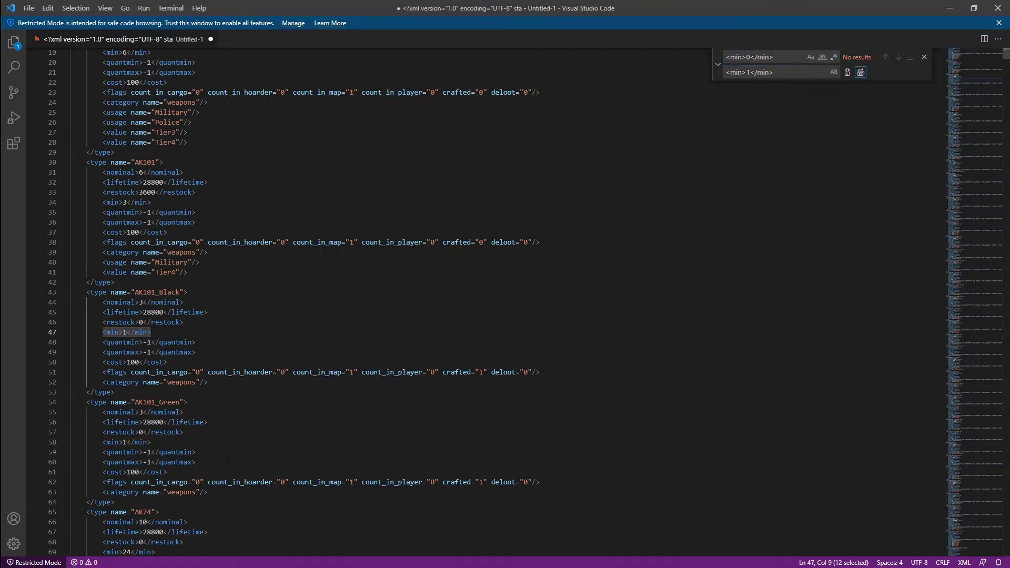
Change the nominal 30 value to 90
scroll(189, 463, down, 2)
drag(188, 469, 102, 469)
key(ctrl+f)
click(763, 57)
key(BackSpace)
text(3)
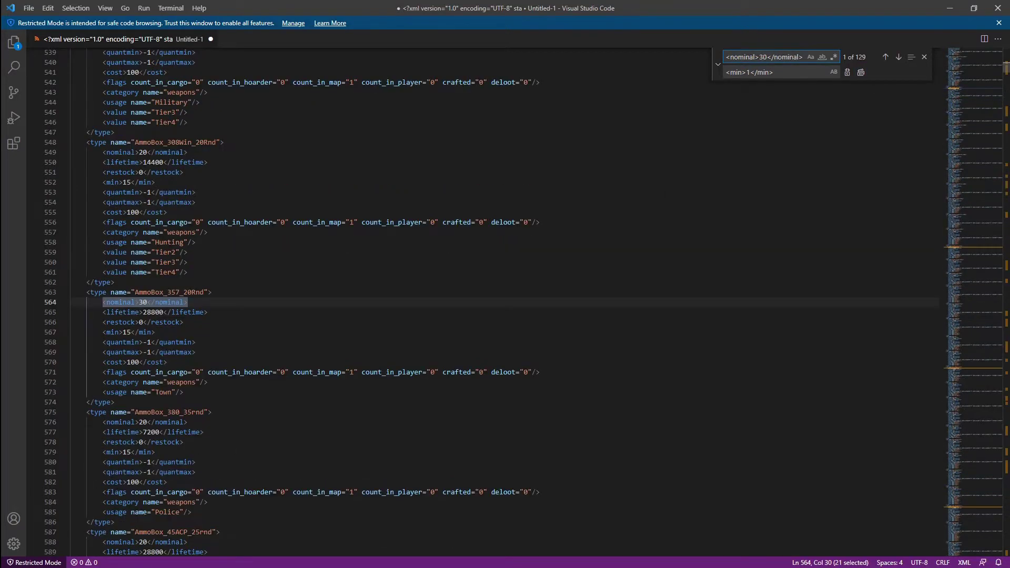
key(ctrl+a)
key(ctrl+c)
key(Tab)
key(ctrl+v)
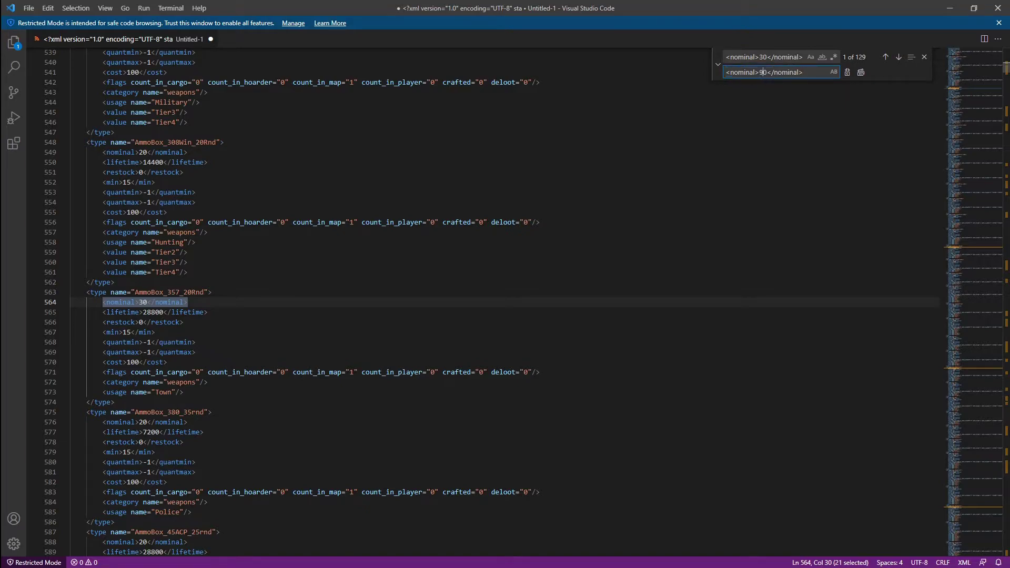
click(861, 72)
Replace all min 15 values with 45
drag(183, 322, 102, 332)
key(ctrl+f)
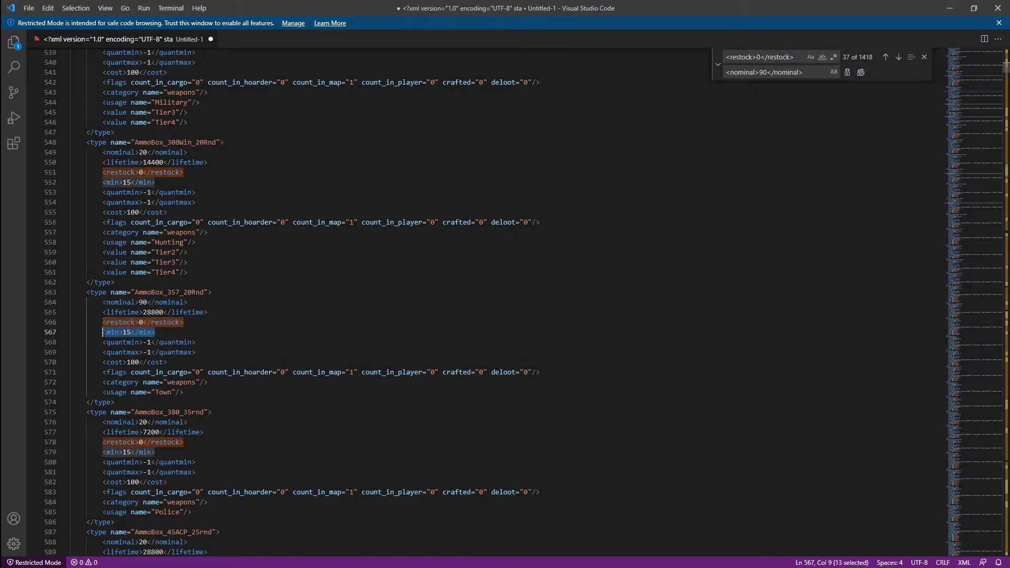
key(ctrl+f)
key(ctrl+c)
key(Tab)
key(ctrl+v)
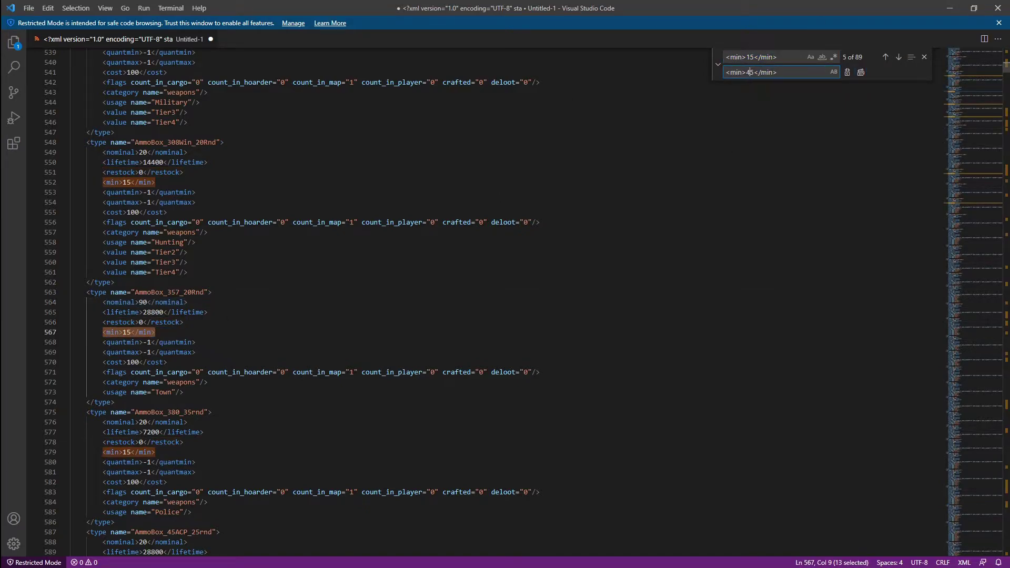
click(861, 72)
Change the nominal 7 value to 21
scroll(315, 263, up, 5)
drag(183, 170, 102, 170)
key(ctrl+f)
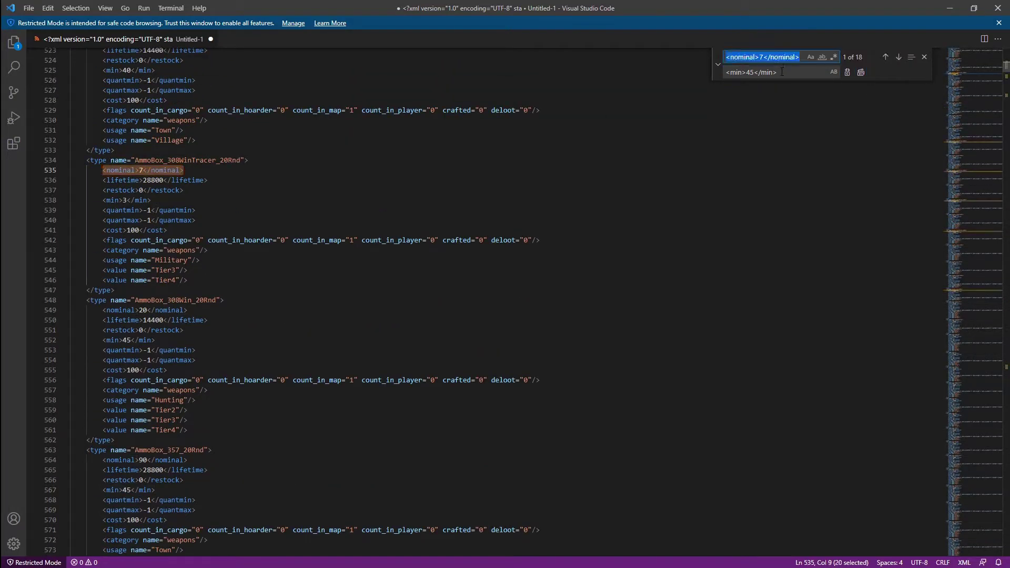
key(ctrl+c)
key(Tab)
key(ctrl+v)
text(21)
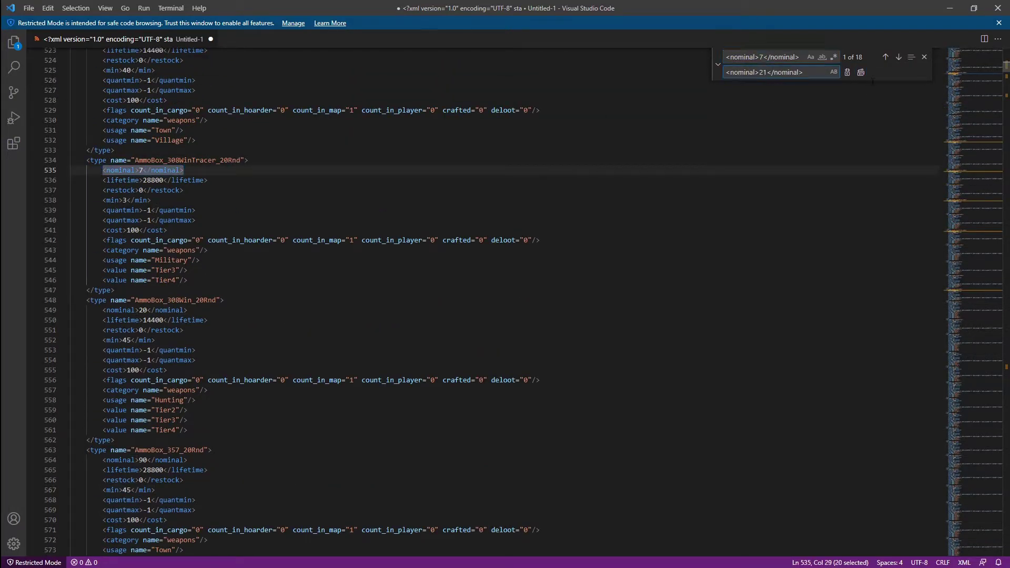
click(860, 73)
Replace all min 3 values with 9
drag(151, 200, 102, 200)
key(ctrl+f)
double_click(763, 72)
scroll(418, 195, up, 3)
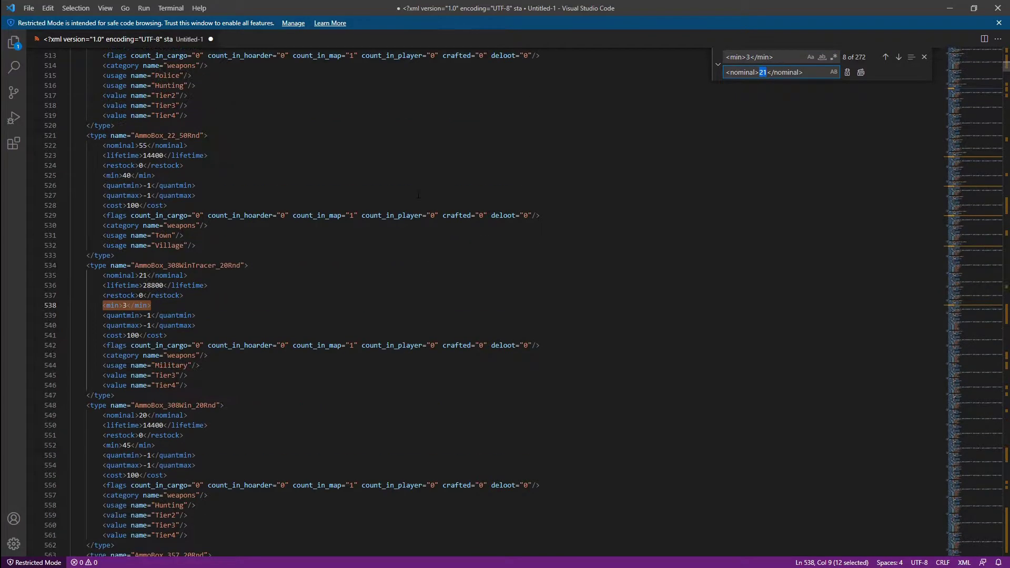
scroll(418, 196, up, 15)
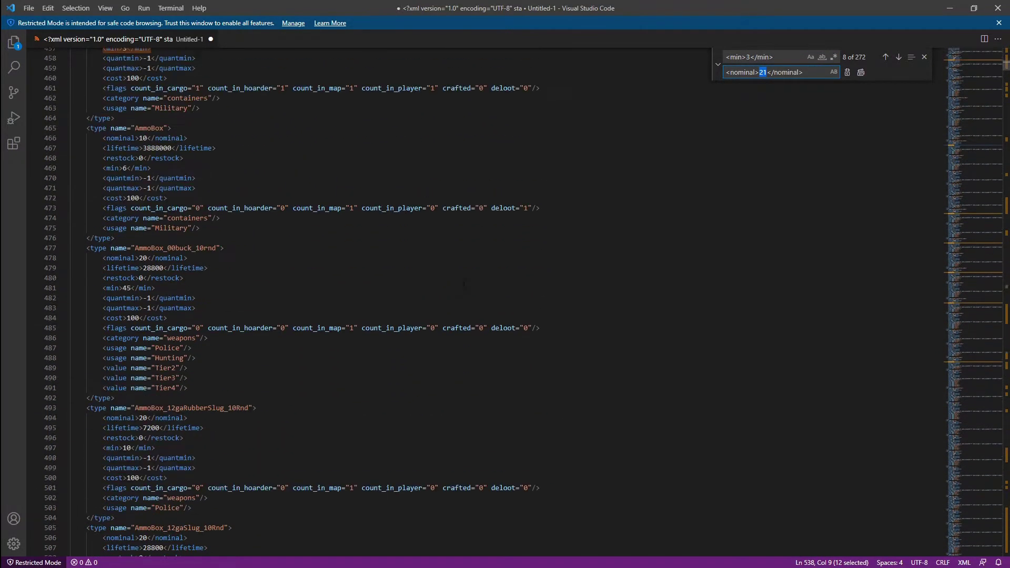
scroll(464, 284, up, 5)
key(ctrl+a)
key(ctrl+v)
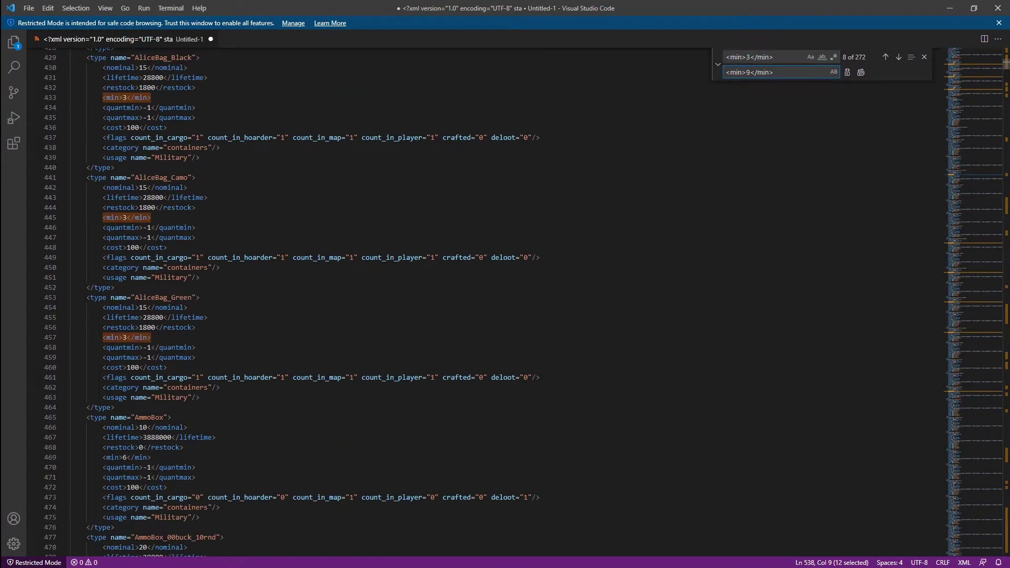
click(861, 72)
Replace all nominal 20 values with 60
scroll(368, 263, down, 7)
drag(103, 336, 188, 336)
key(ctrl+f)
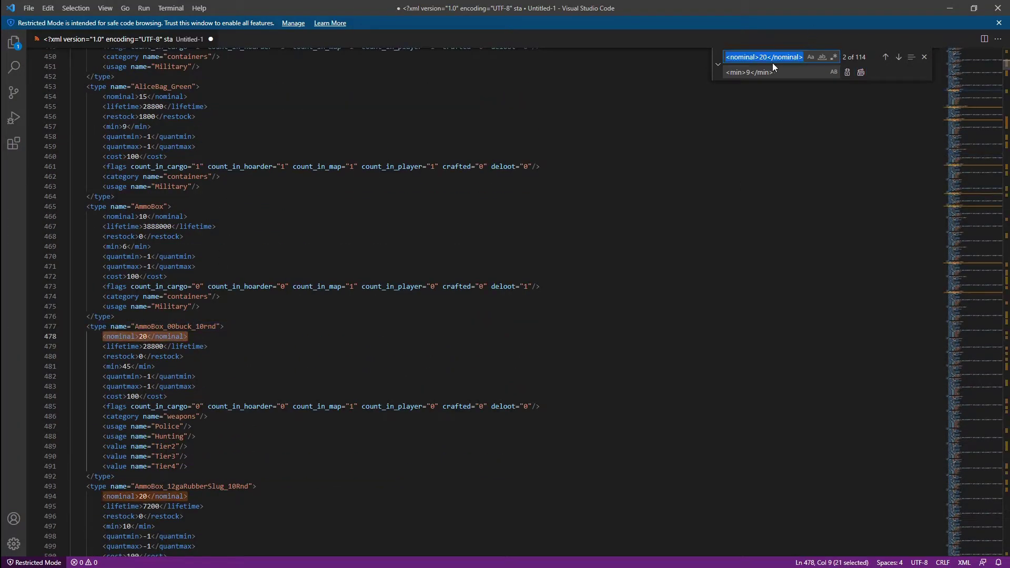
key(ctrl+c)
click(773, 73)
key(ctrl+a)
key(ctrl+v)
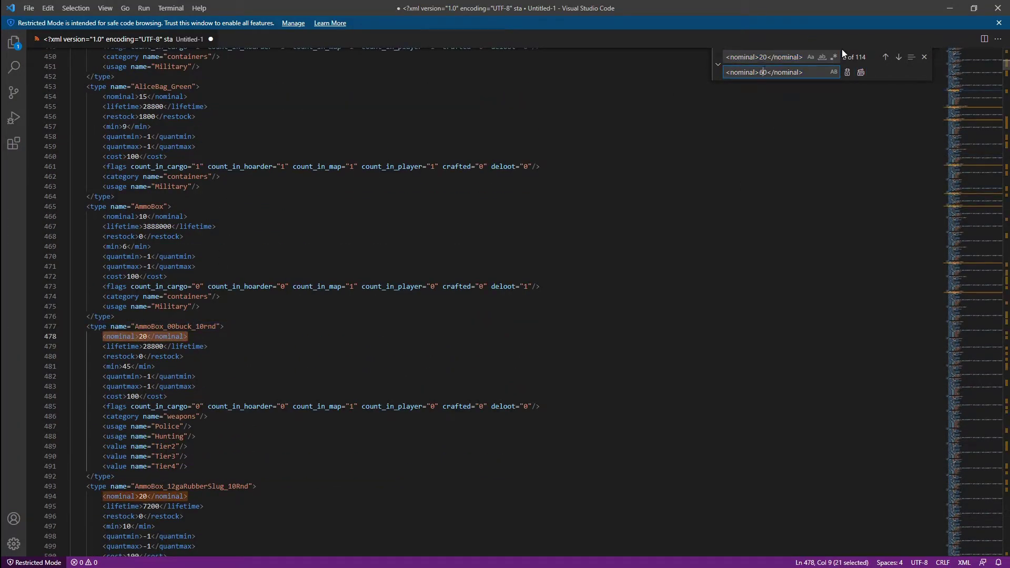
click(860, 72)
Raise WaterBottle's nominal from 130 to 260
scroll(158, 264, up, 1)
drag(188, 242, 103, 242)
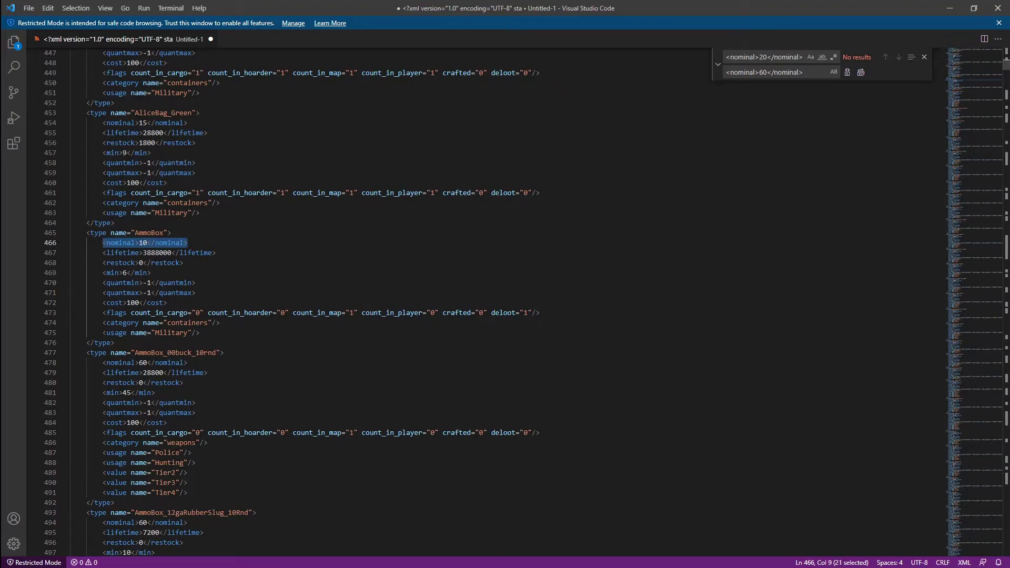
key(ctrl+f)
click(764, 72)
key(BackSpace)
text(3)
click(759, 57)
key(BackSpace)
text(3)
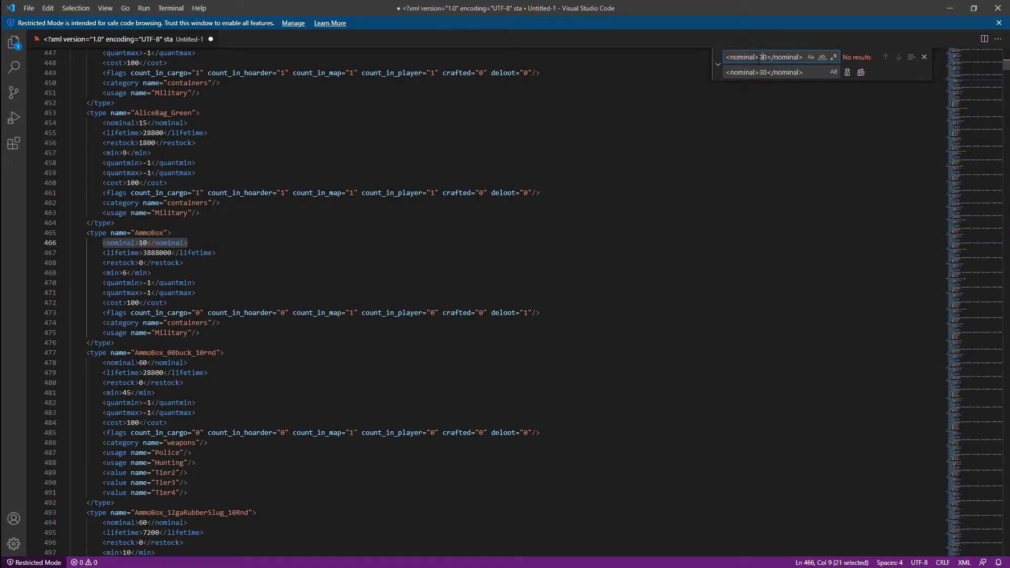
key(BackSpace)
text(1)
key(Delete)
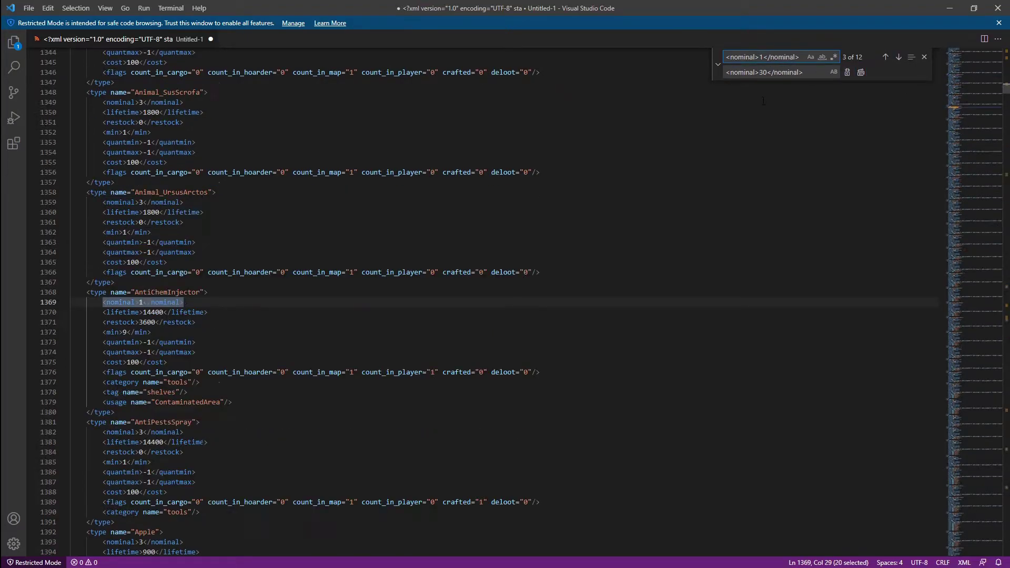
text(20)
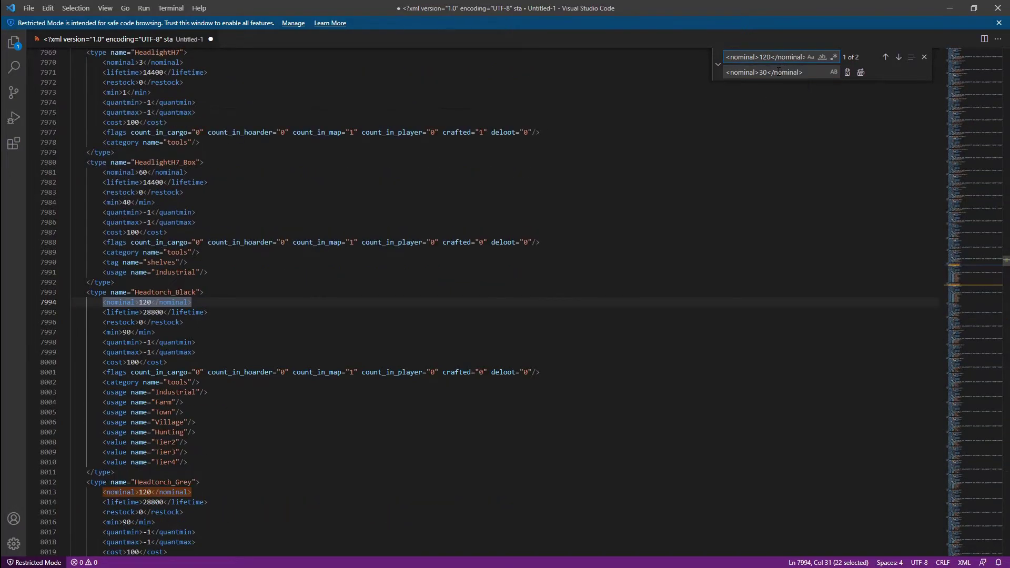
key(BackSpace)
key(BackSpace)
key(BackSpace)
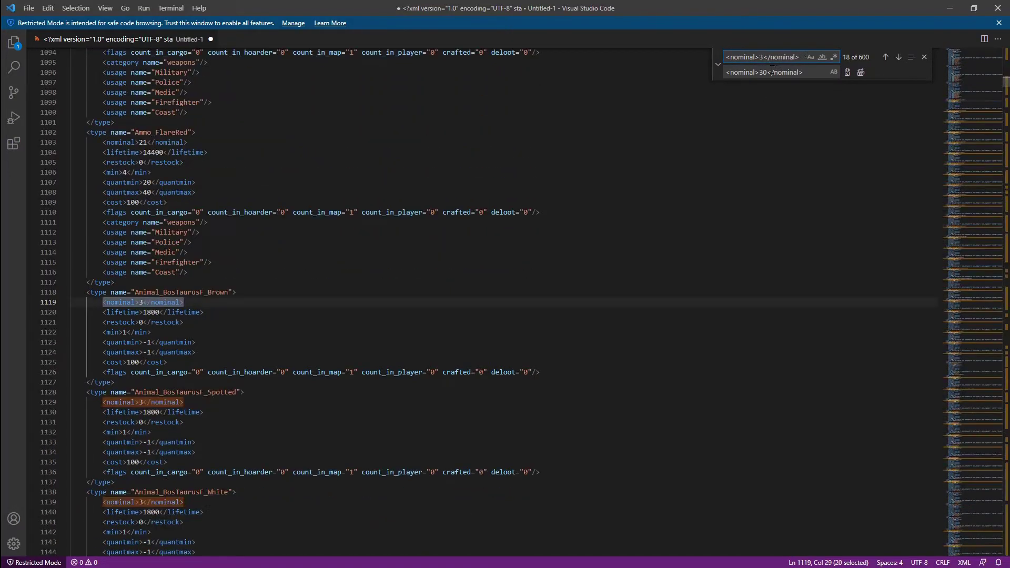
text(130)
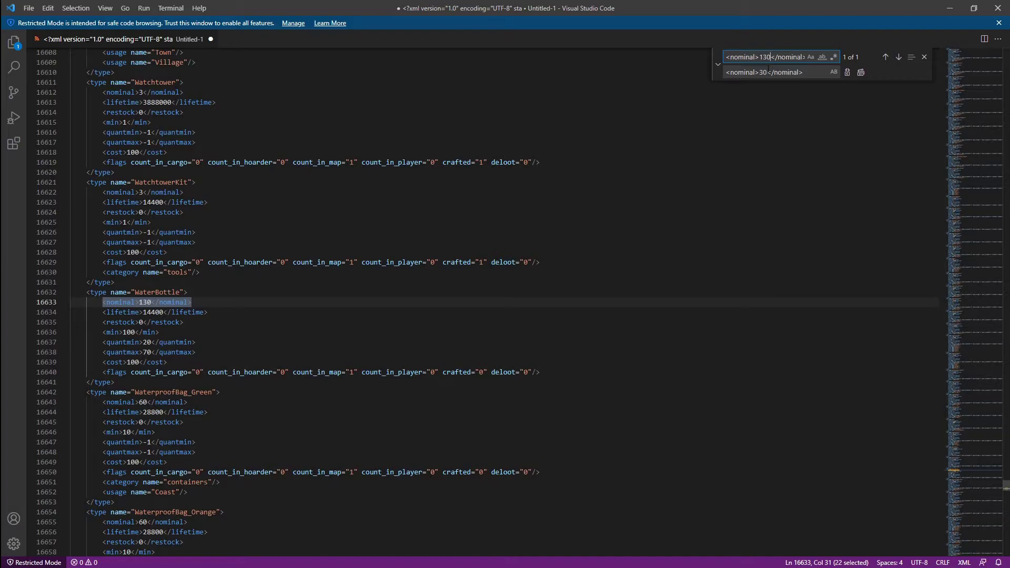
click(769, 70)
key(BackSpace)
key(BackSpace)
text(260)
click(861, 72)
Replace nominal 120 with 240 and Ammo_380's nominal 100 with 200
click(765, 57)
key(BackSpace)
text(2)
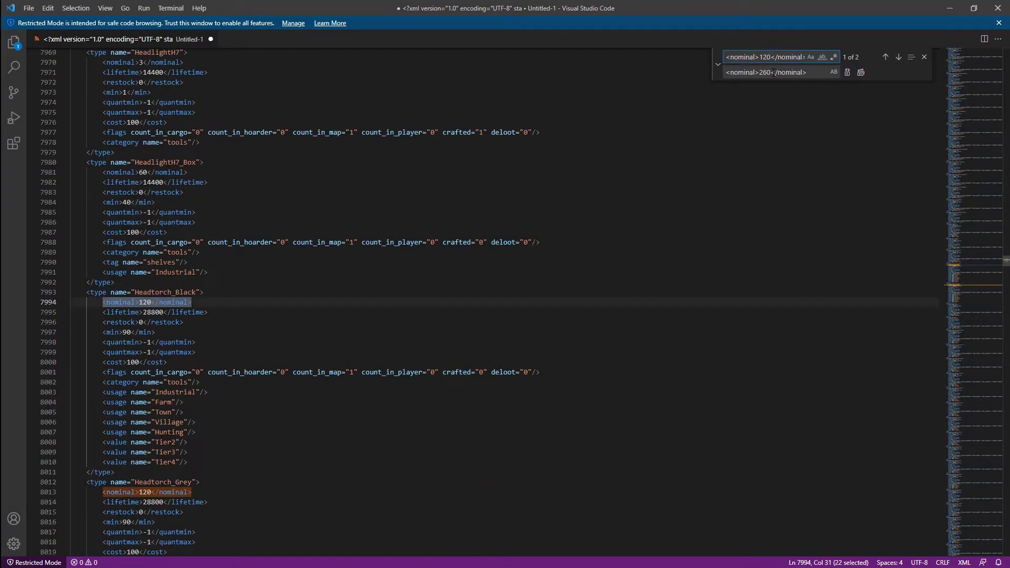
click(772, 72)
click(861, 72)
click(764, 57)
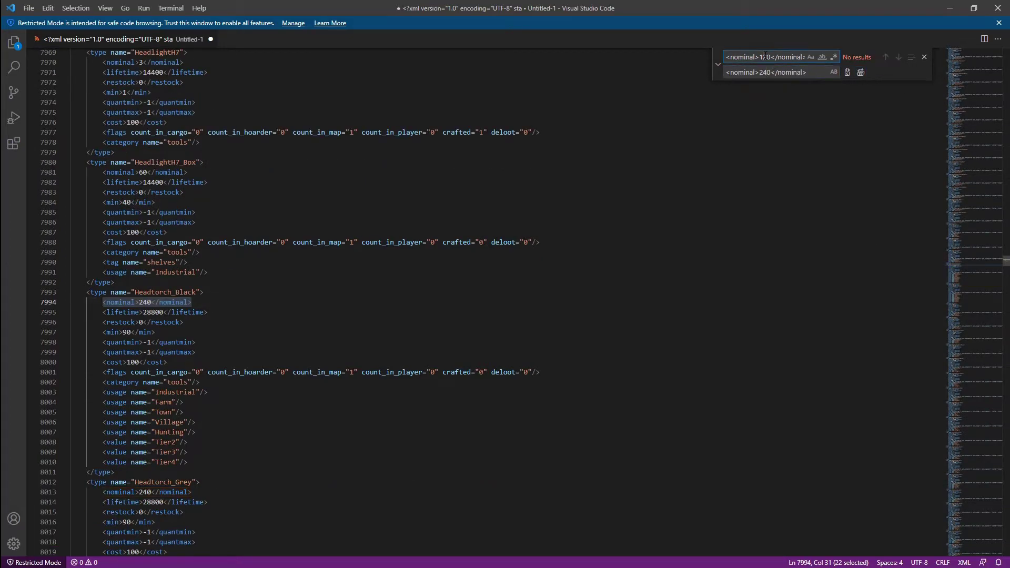
key(BackSpace)
text(0)
click(767, 72)
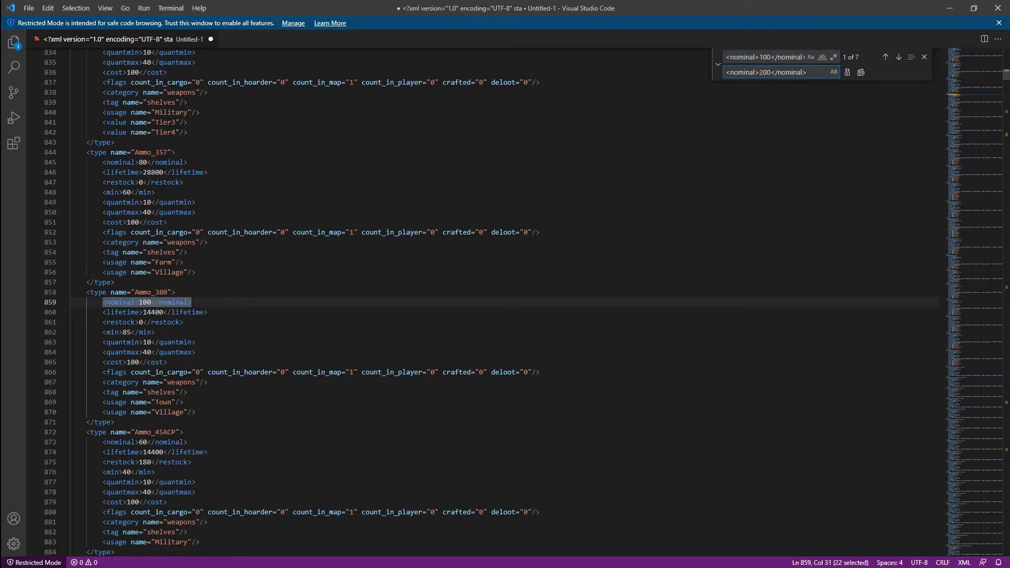
click(847, 72)
Replace every nominal 60 with 80
click(769, 56)
key(BackSpace)
key(BackSpace)
key(BackSpace)
text(99)
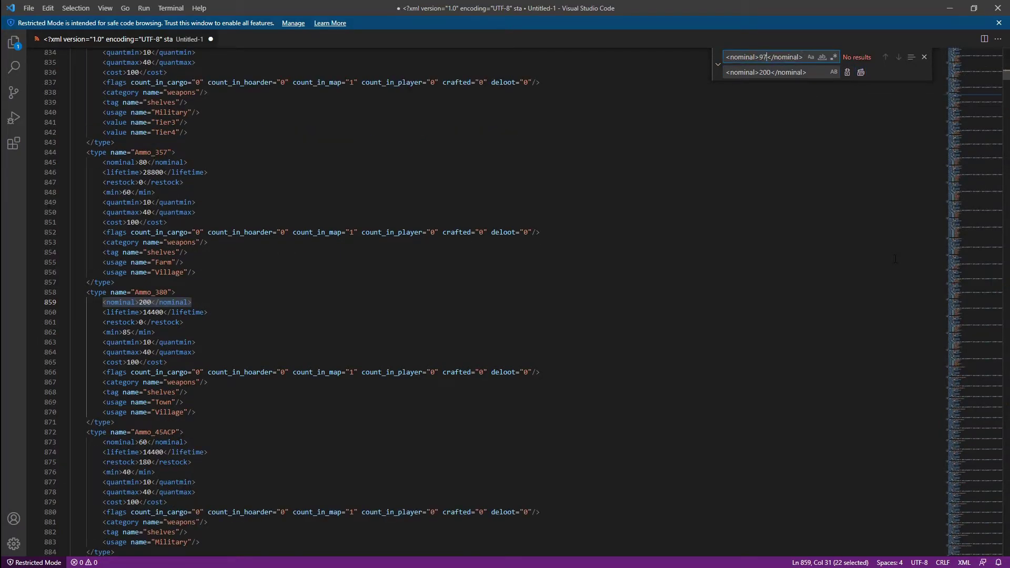
key(BackSpace)
text(80)
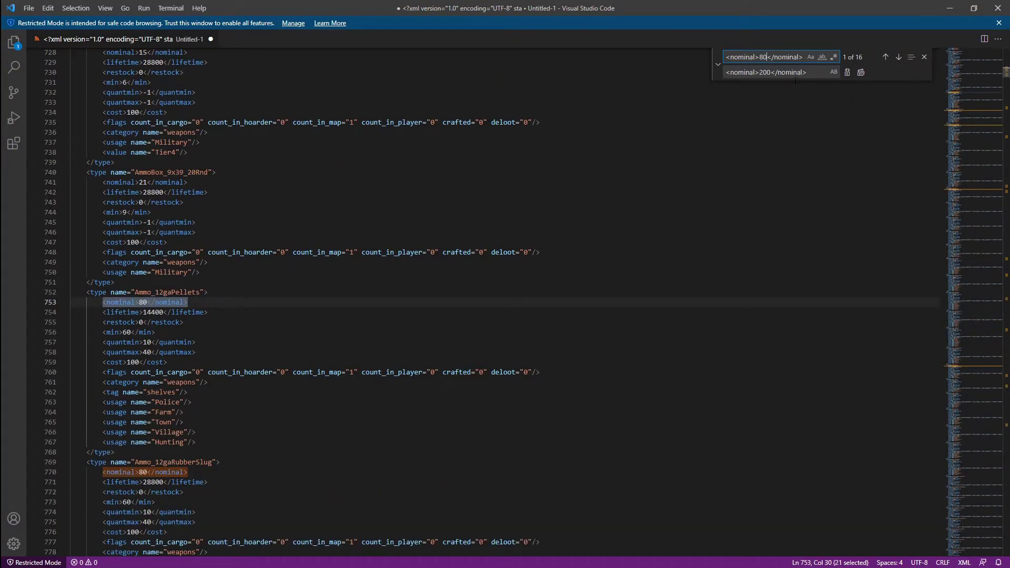
key(BackSpace)
text(7)
double_click(766, 72)
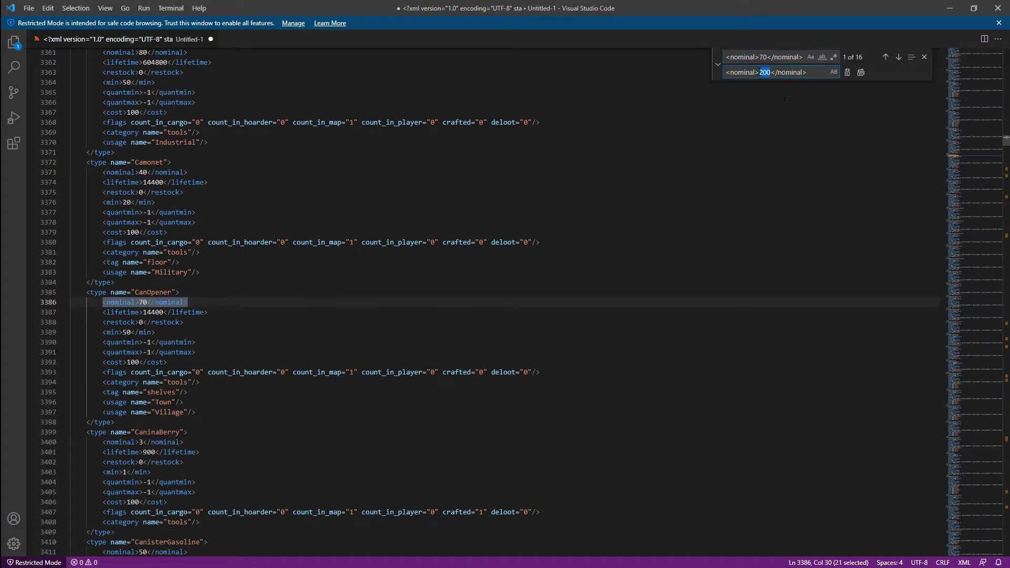
text(140)
click(761, 63)
key(BackSpace)
text(6)
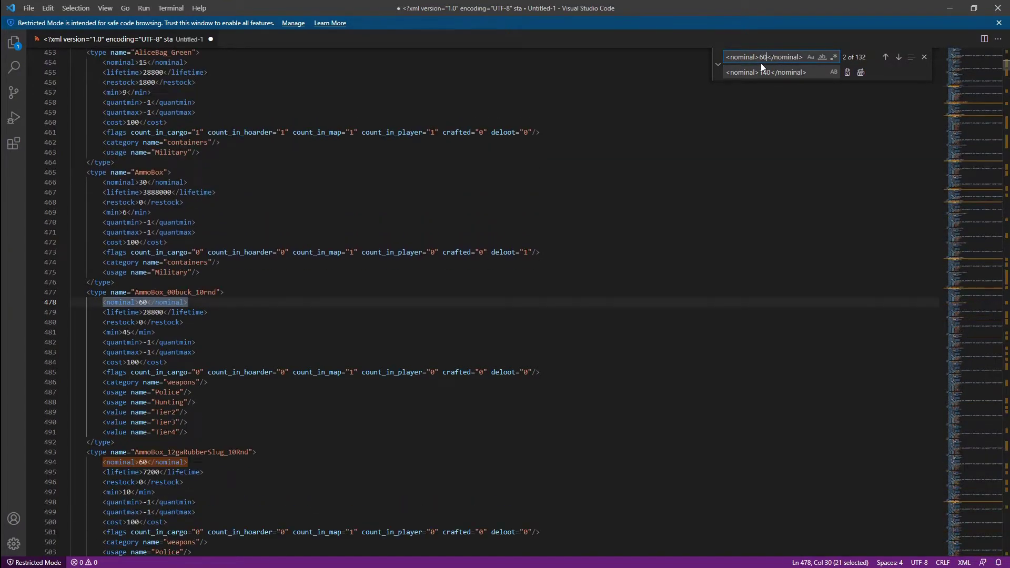
click(966, 346)
drag(966, 347, 966, 58)
double_click(766, 72)
text(80)
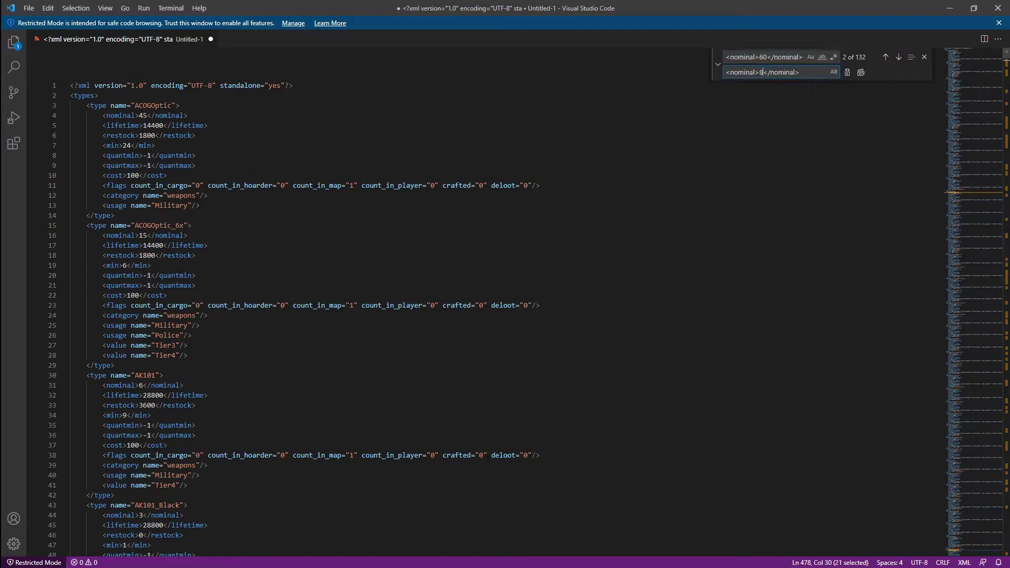
click(861, 73)
Replace nominal 55 with 110 and nominal 50 with 100
double_click(764, 57)
text(55)
double_click(763, 72)
key(BackSpace)
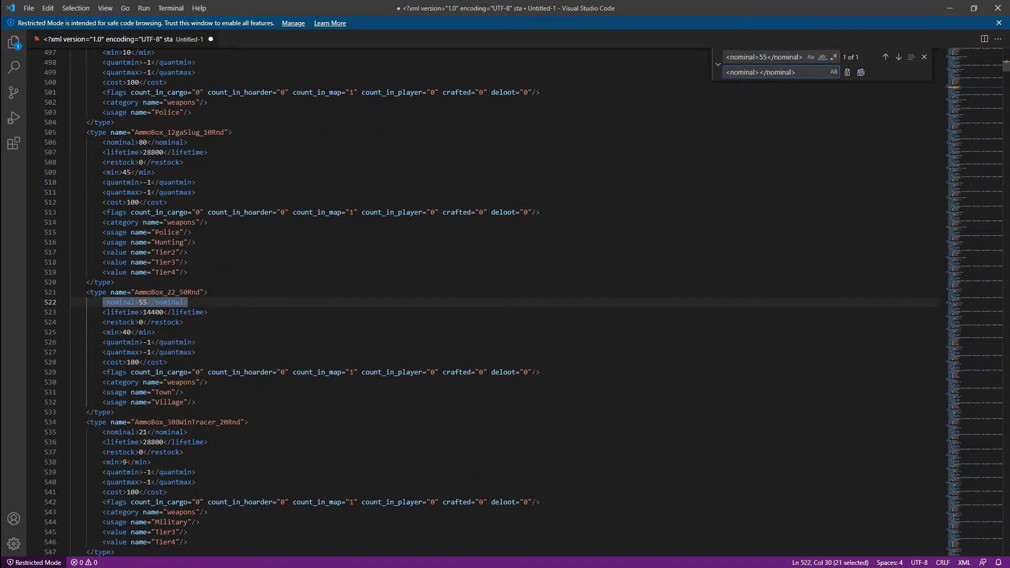
text(110)
click(861, 73)
double_click(764, 57)
text(50)
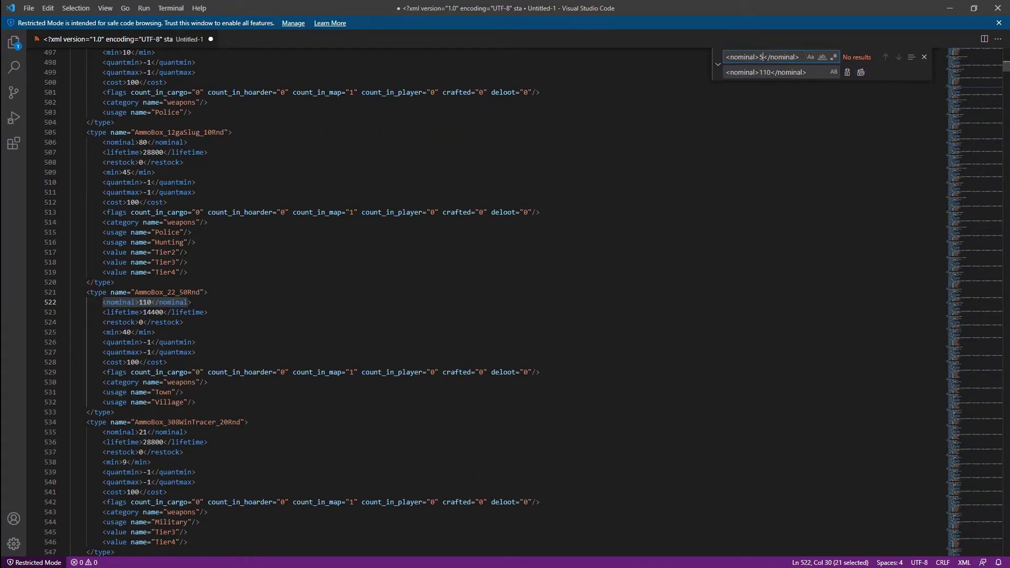
scroll(758, 100, up, 3)
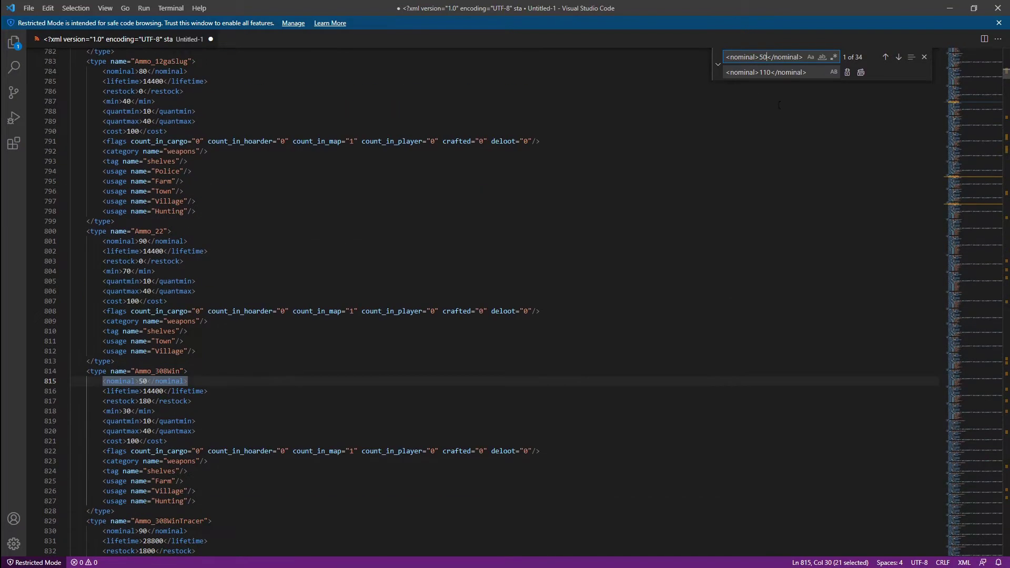
double_click(768, 72)
text(100)
click(861, 73)
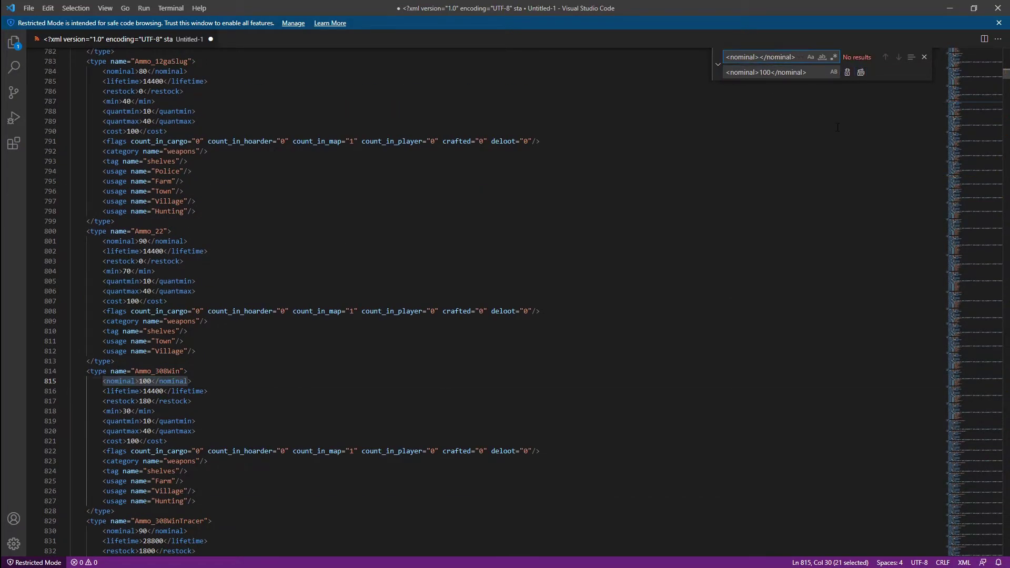
Check the nominal 45 matches, then replace nominal 40 with 80
text(45)
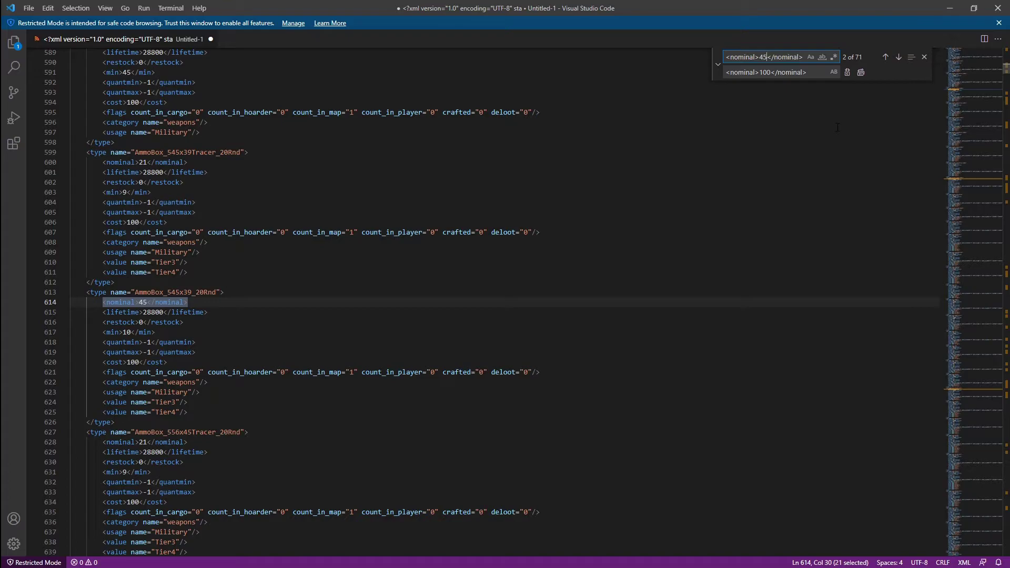
click(898, 57)
click(899, 57)
click(762, 62)
key(BackSpace)
text(0)
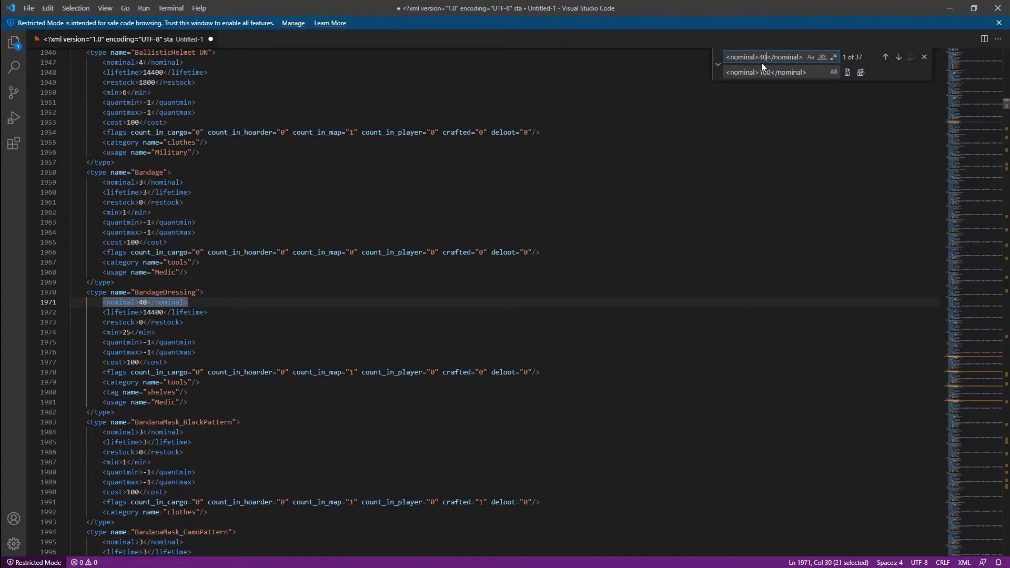
double_click(768, 72)
text(80)
click(862, 73)
Replace nominal 35 with 70 and nominal 30 with 40
double_click(762, 57)
text(35)
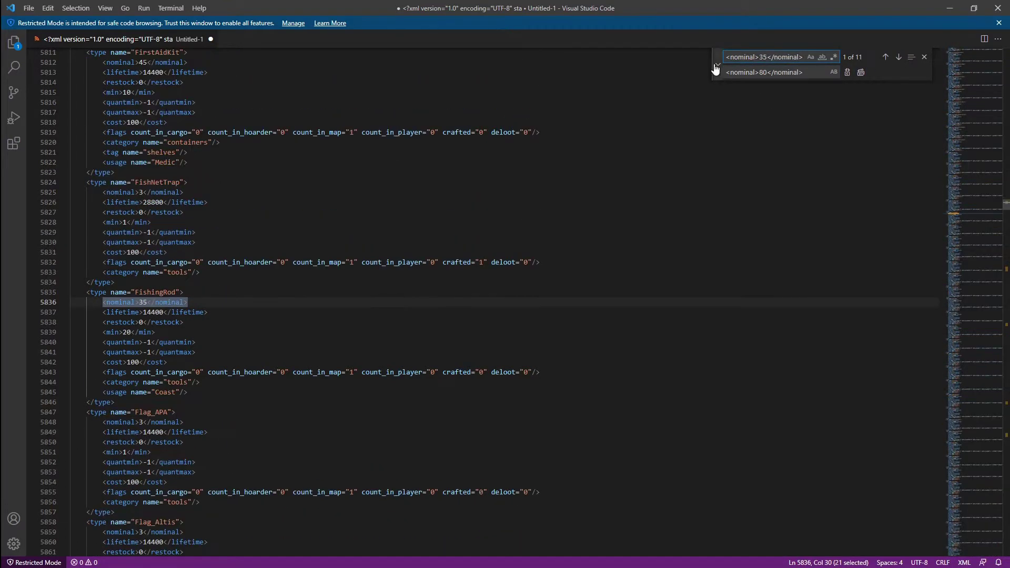
double_click(762, 72)
text(70)
click(861, 73)
click(768, 57)
key(BackSpace)
text(0)
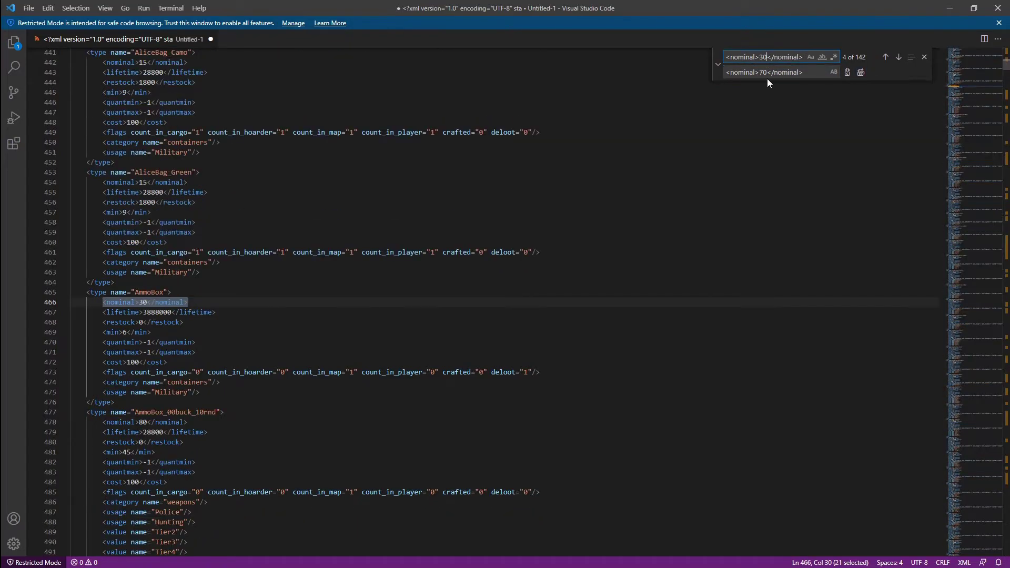
double_click(763, 74)
text(40)
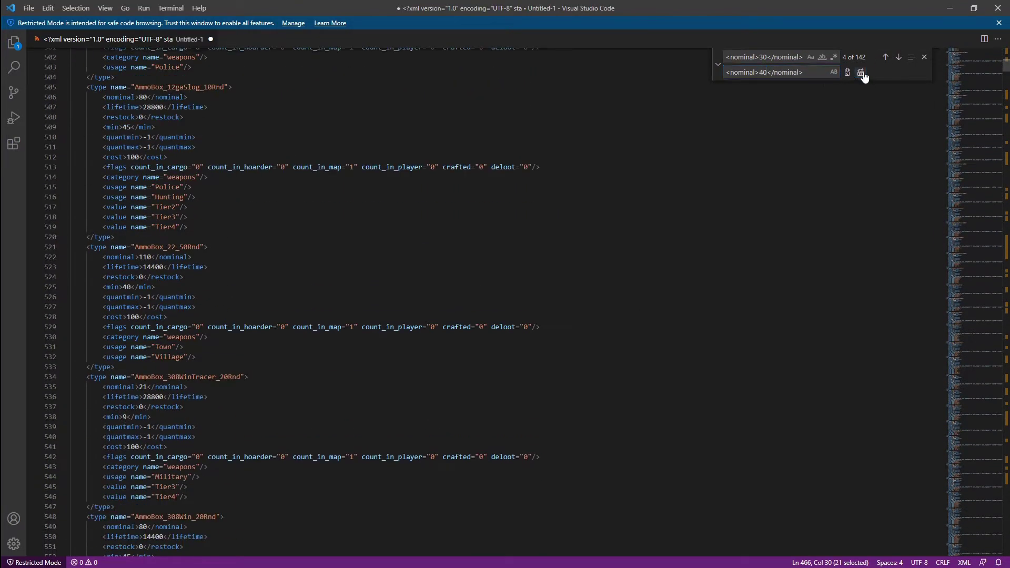
click(861, 72)
Replace nominal 20 with 50 and nominal 18 with 36
click(763, 57)
text(28)
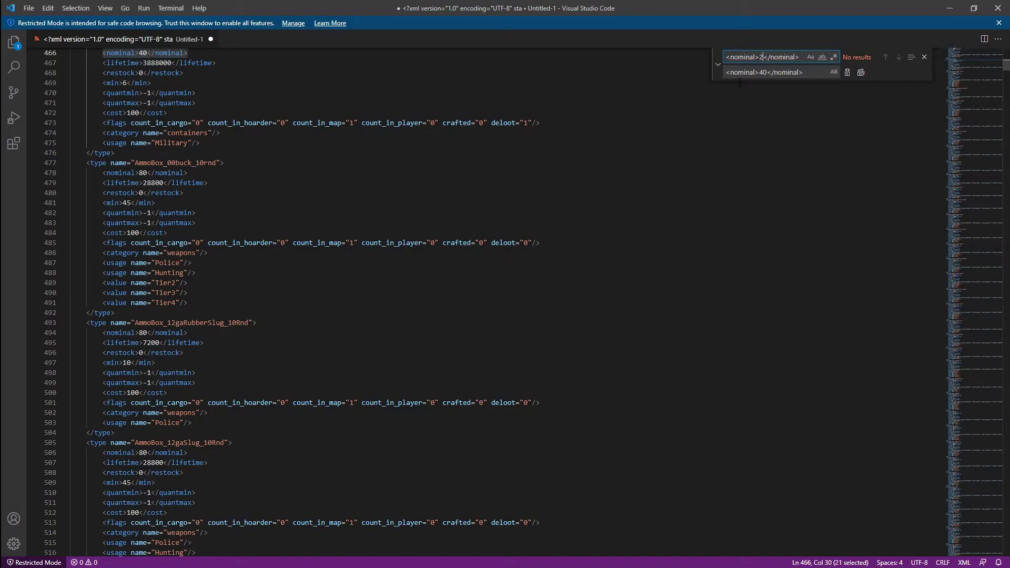
text(0)
double_click(764, 72)
text(50)
click(862, 73)
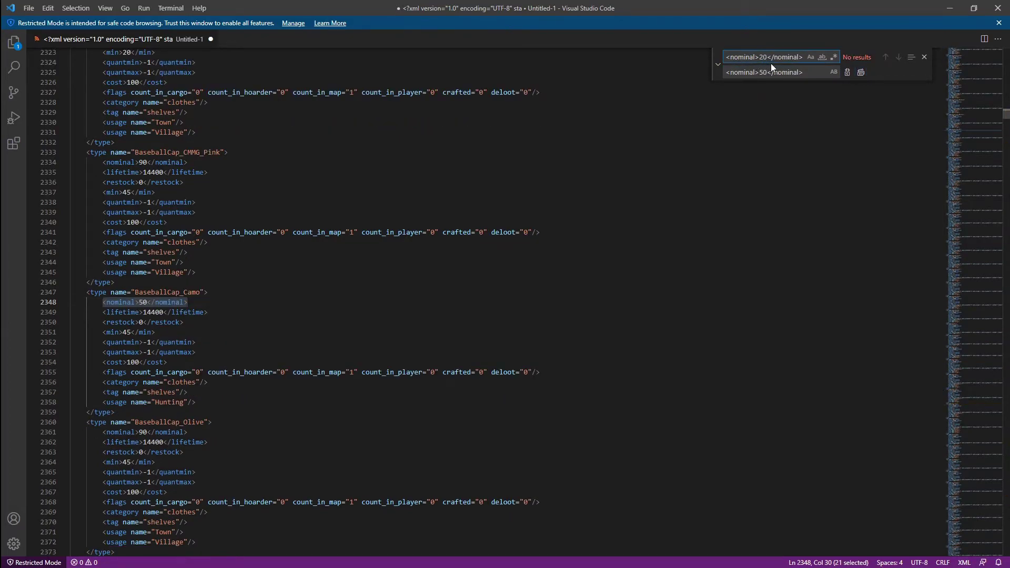
double_click(771, 62)
text(18)
double_click(764, 73)
text(36)
click(861, 73)
Replace nominal 16 with 32 and nominal 15 with 30
click(769, 59)
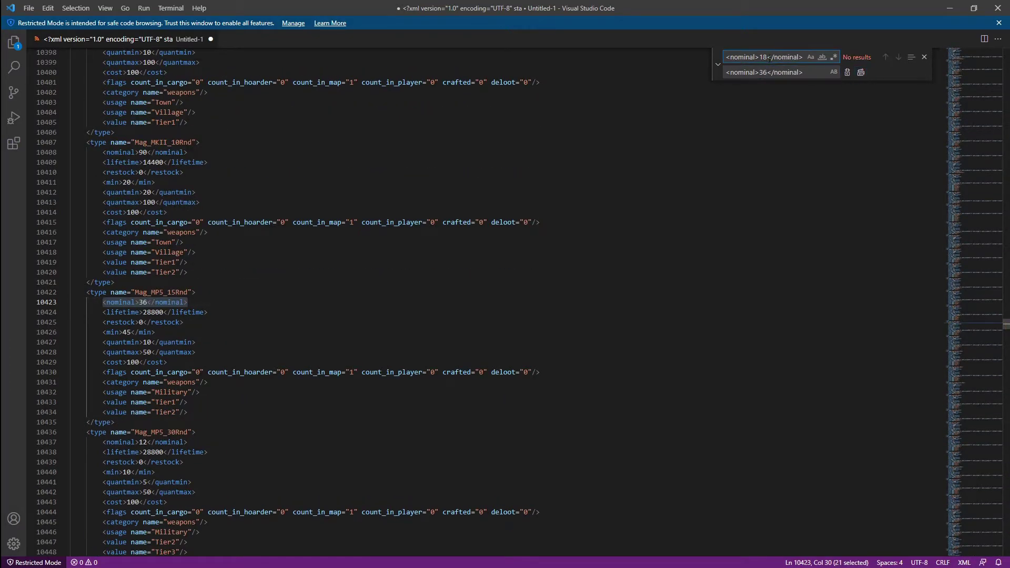
double_click(764, 57)
text(16)
double_click(764, 73)
text(32)
click(861, 73)
click(767, 56)
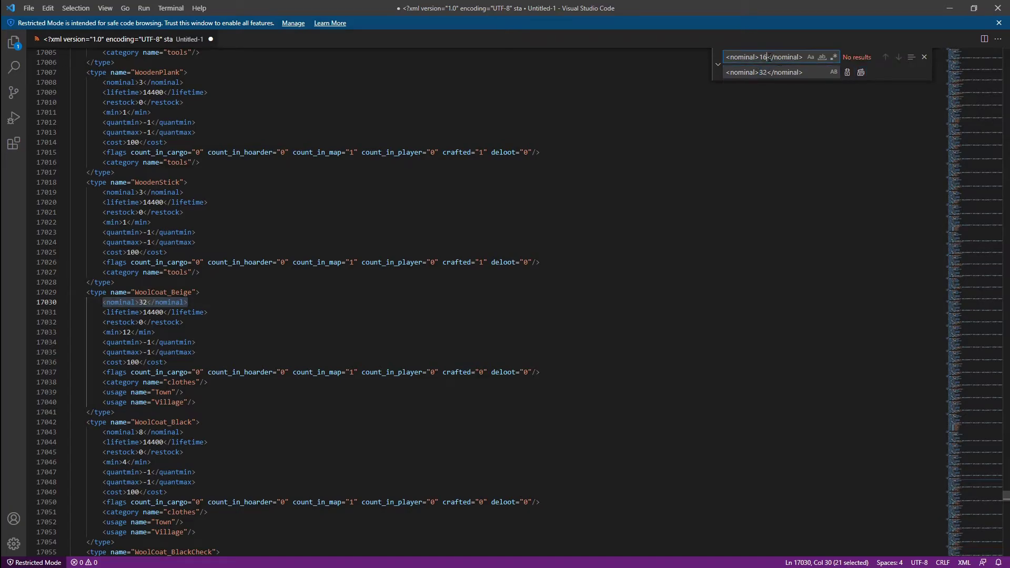
double_click(764, 57)
text(15)
double_click(764, 72)
text(30)
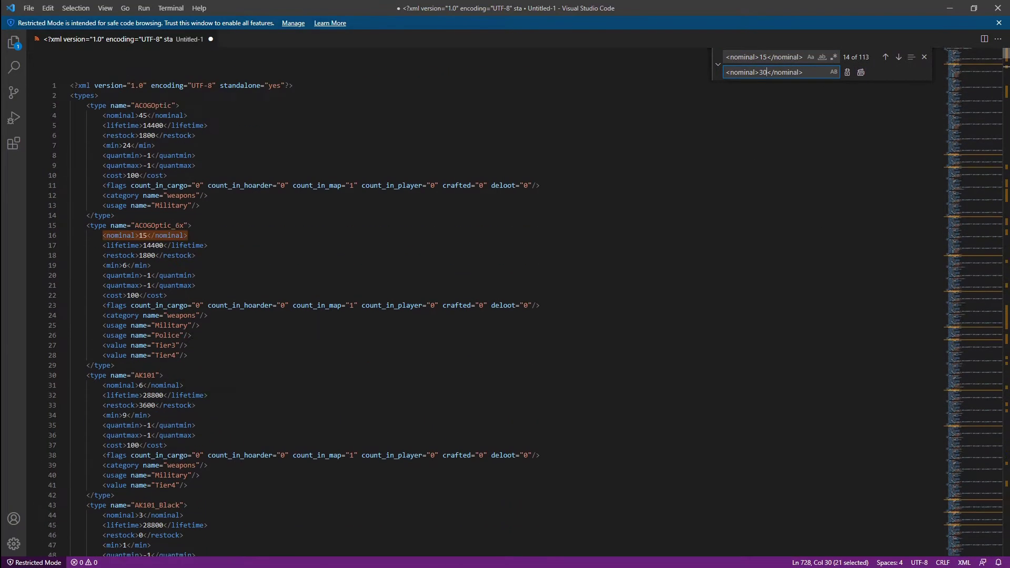
click(861, 72)
Replace nominal 14 with 28 and nominal 12 with 24
double_click(764, 72)
text(28)
double_click(764, 57)
text(14)
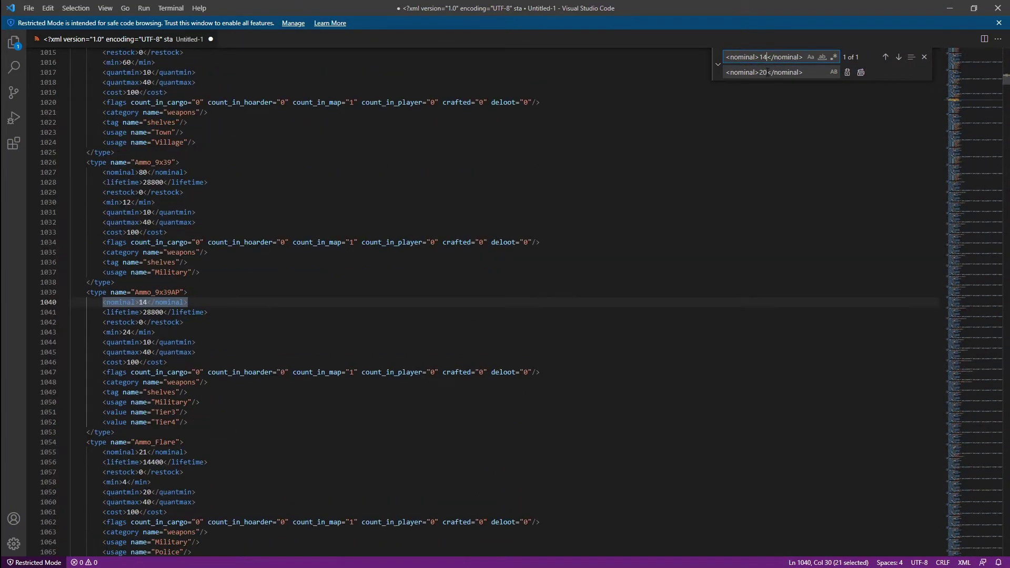
click(861, 72)
double_click(764, 56)
text(12)
double_click(762, 72)
text(24)
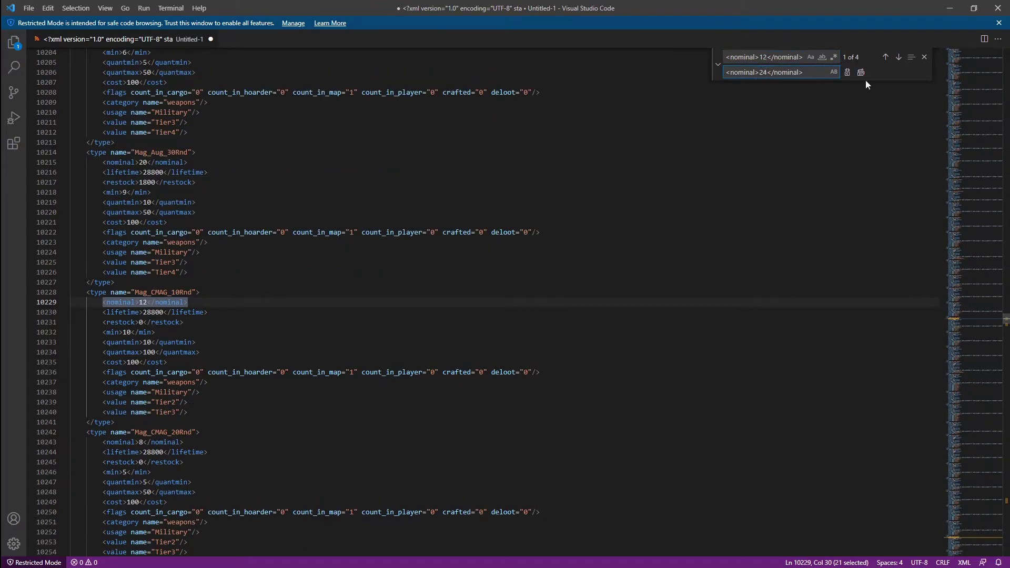
click(861, 72)
Replace nominal 8 with 16 and nominal 6 with 12
double_click(763, 57)
text(8)
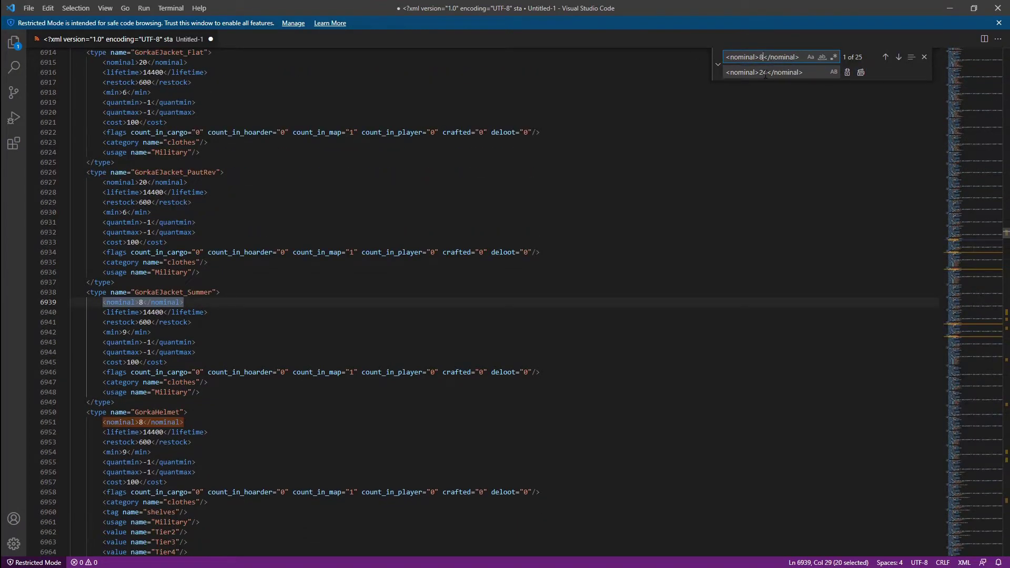
double_click(764, 72)
text(16)
click(862, 73)
double_click(764, 57)
text(6)
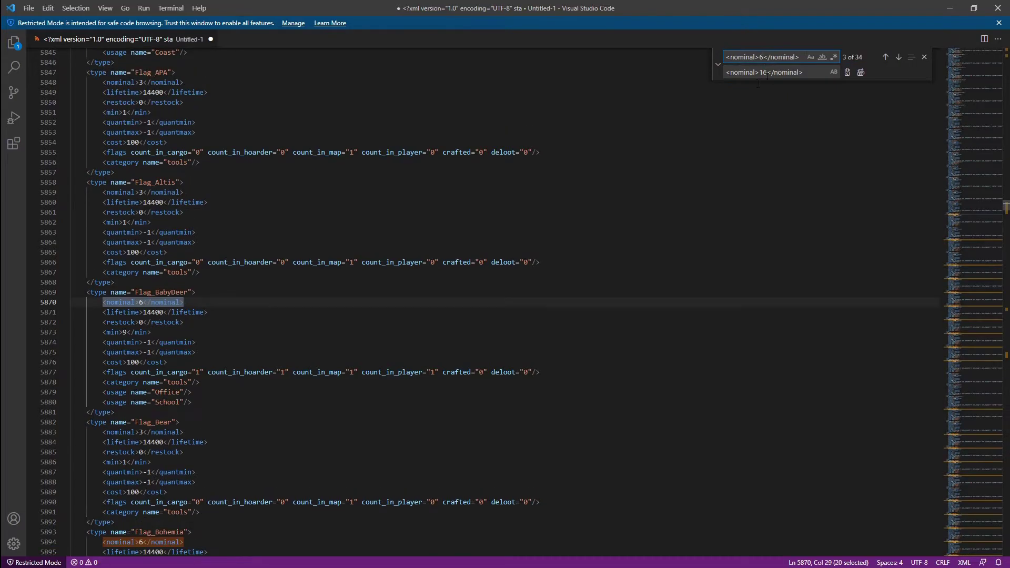
double_click(764, 72)
text(12)
click(862, 72)
Replace nominal 4 with 8, then set up nominal 3 for doubling to 6
double_click(762, 56)
text(4)
double_click(763, 72)
text(8)
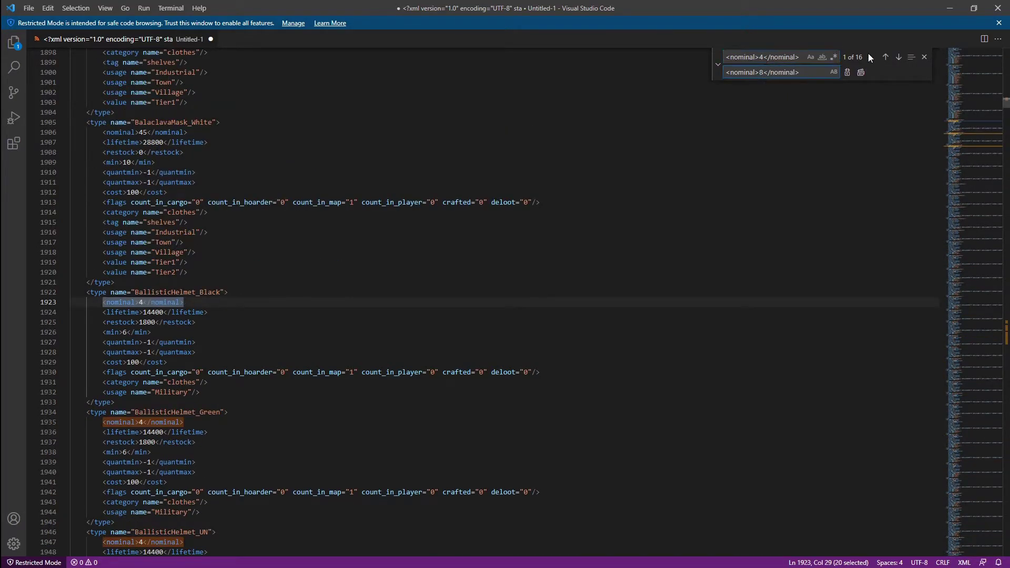
click(862, 73)
double_click(763, 56)
text(3)
double_click(764, 72)
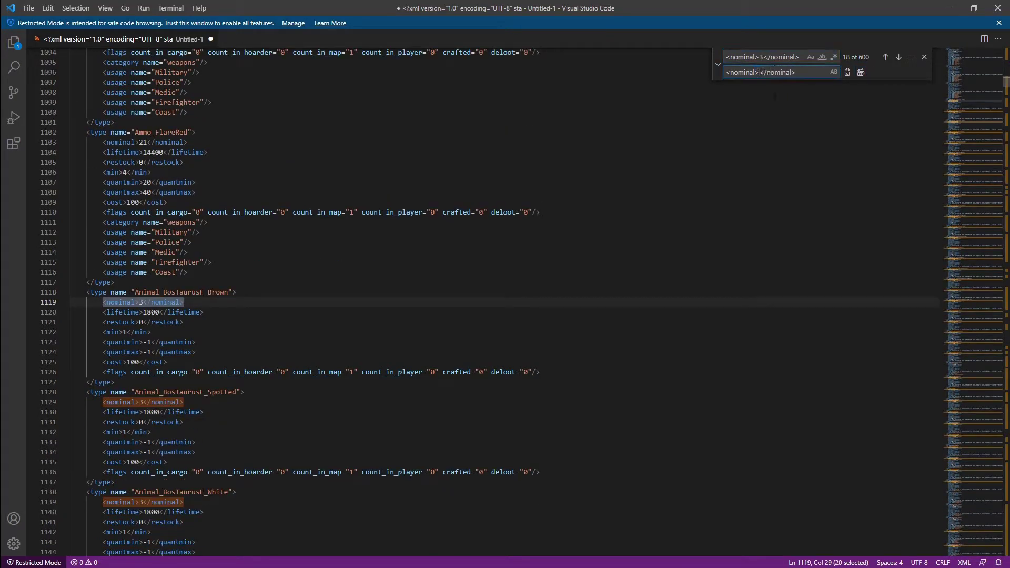
Overwrite the Chernarus types.xml with the edited XML, save it, and go to Basic Settings
text(6)
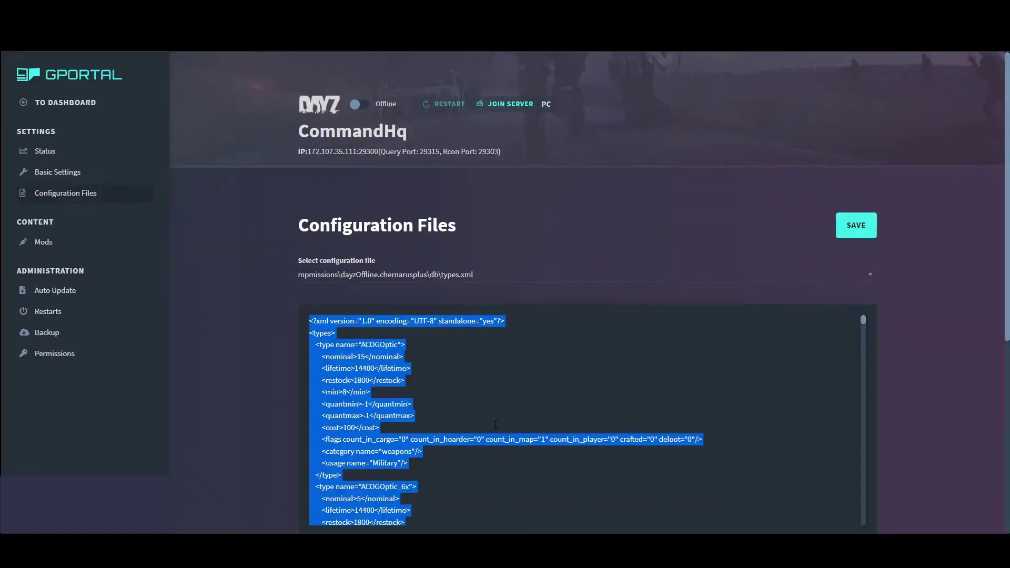
key(ctrl+v)
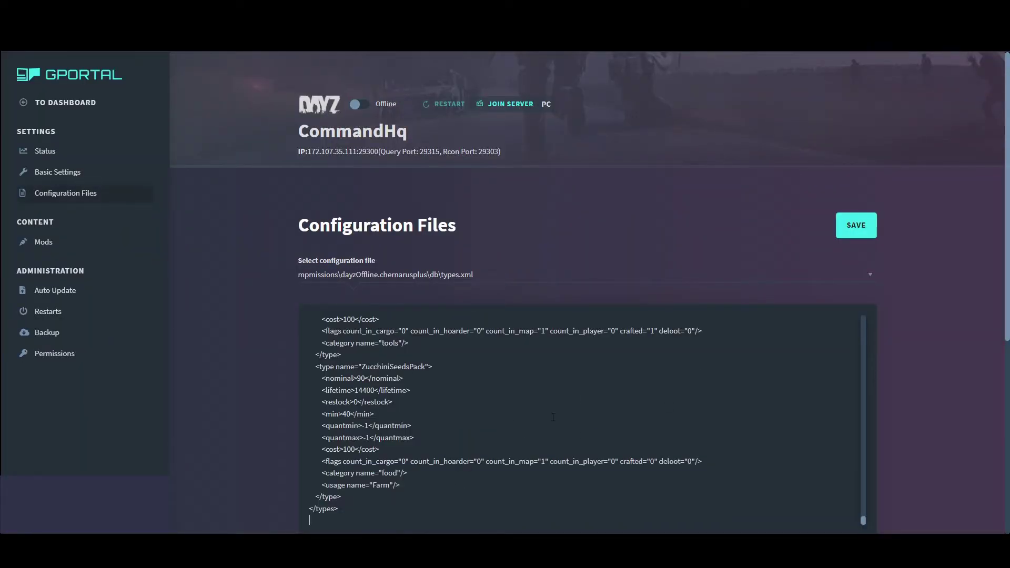
click(857, 223)
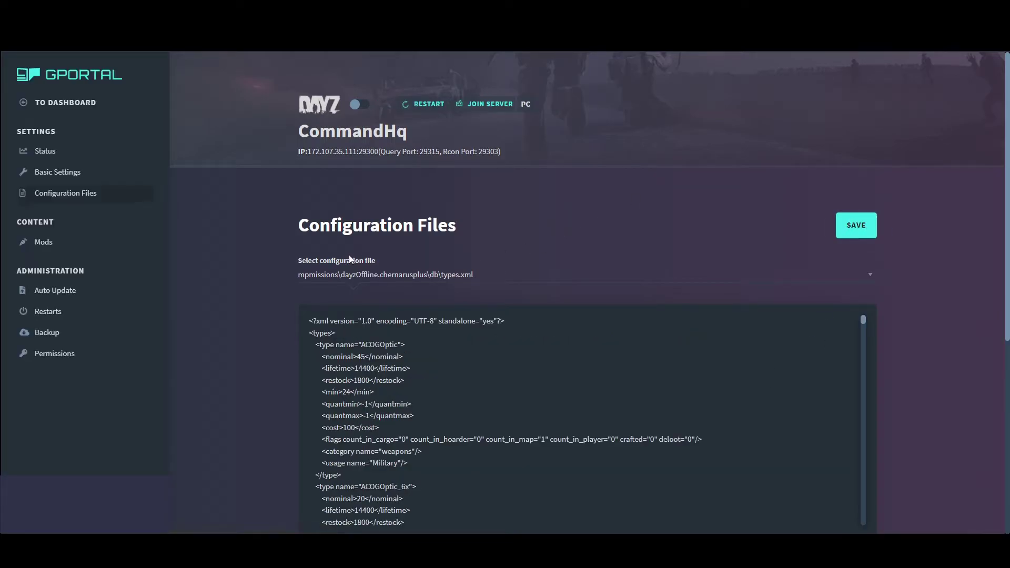
click(55, 164)
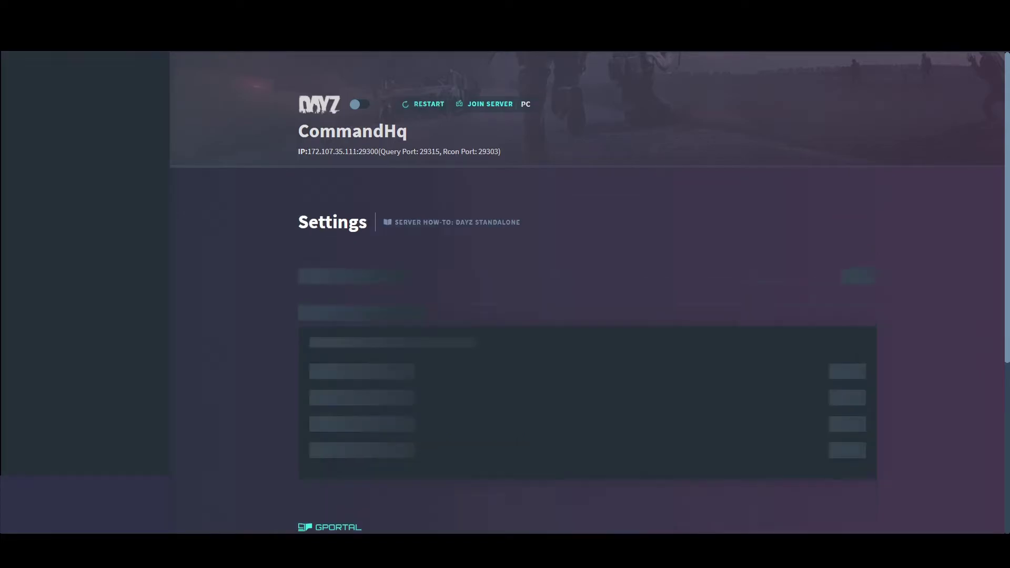
In FileZilla, navigate from the chernarusplus mission folder up to the server's root folder
key(alt+Tab)
drag(263, 127, 406, 54)
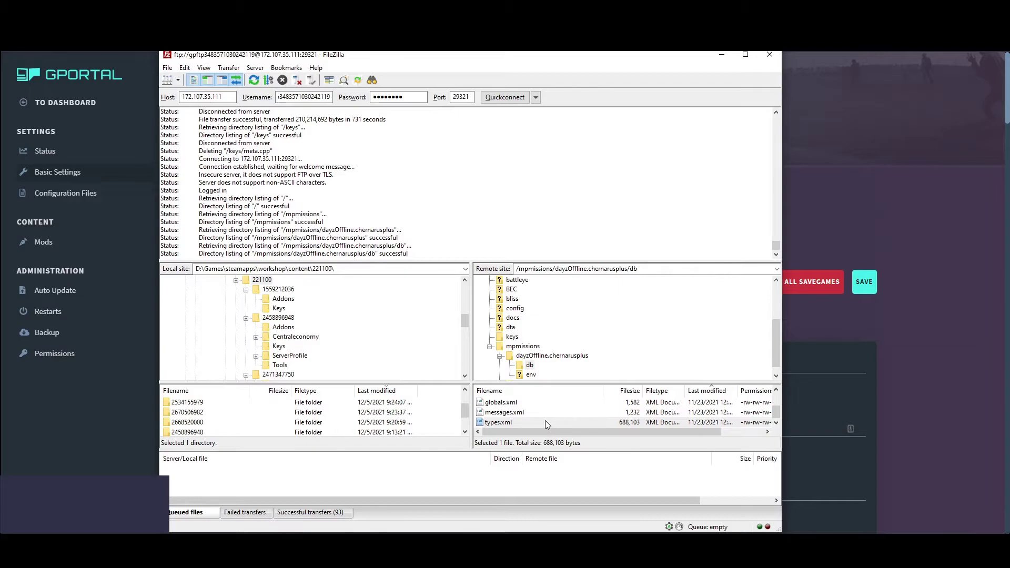
scroll(521, 423, up, 2)
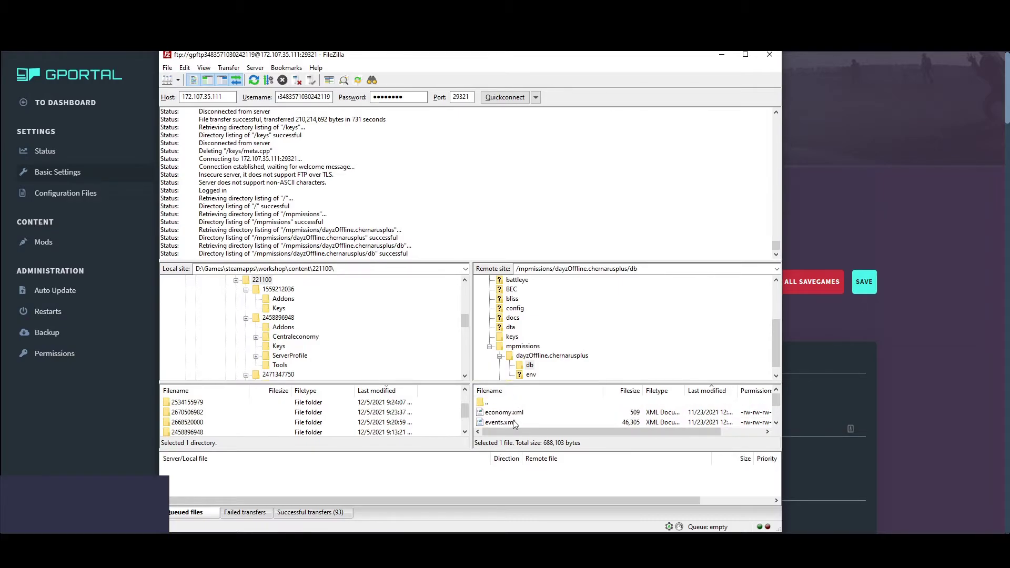
click(510, 413)
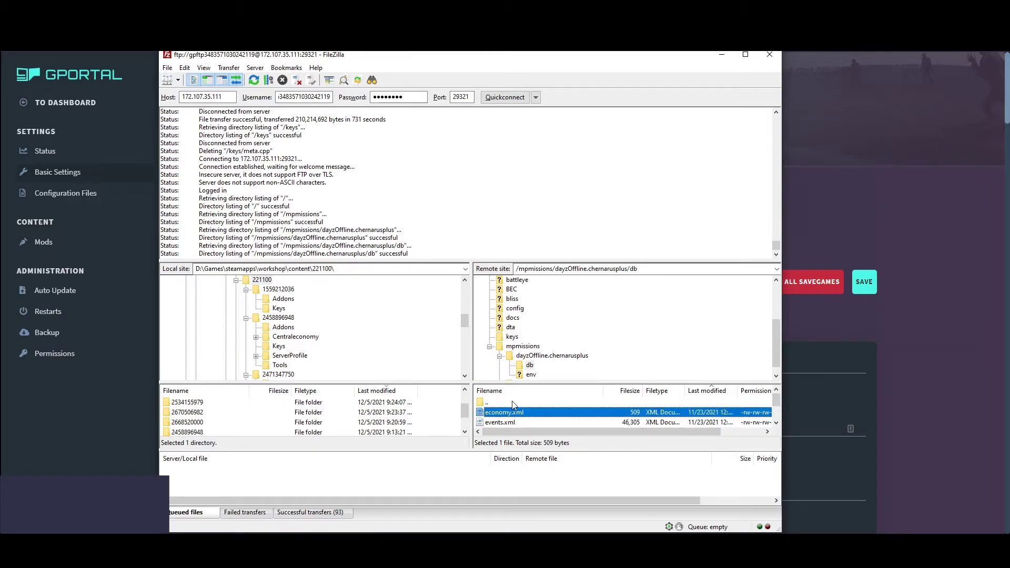
double_click(513, 403)
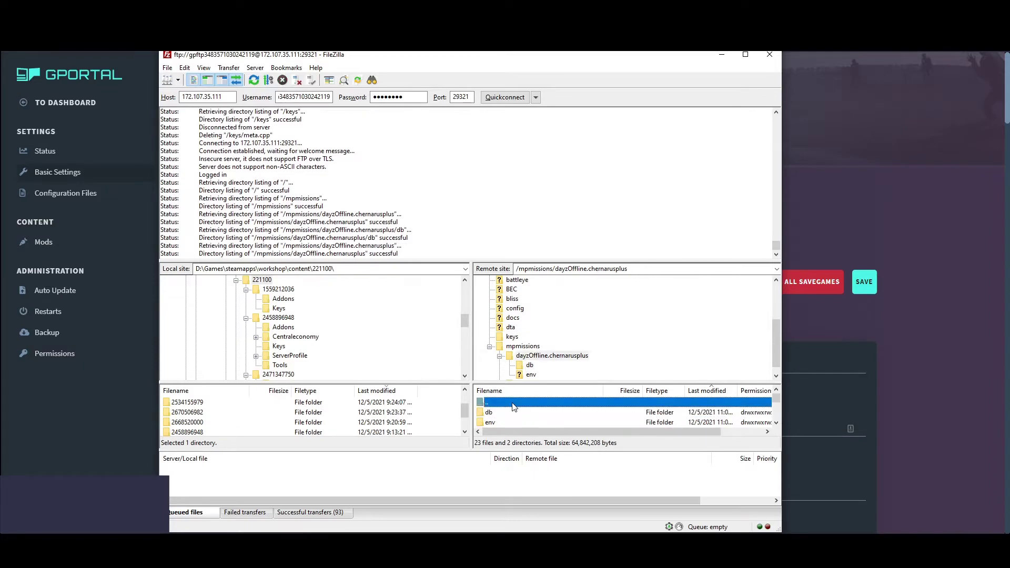
double_click(514, 405)
double_click(514, 406)
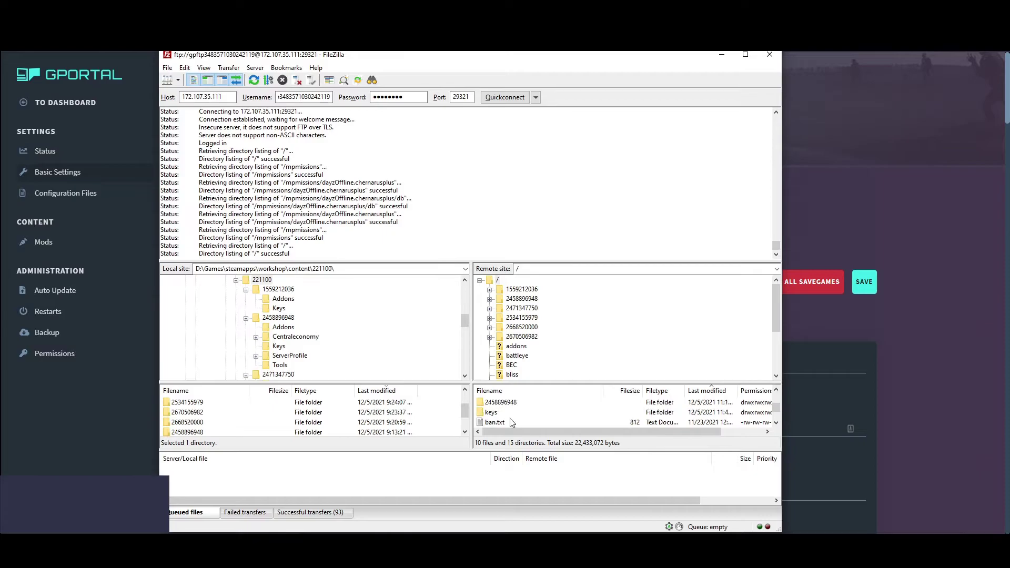
Inspect the eight .bikey files in the keys folder and return to the root folder
double_click(492, 412)
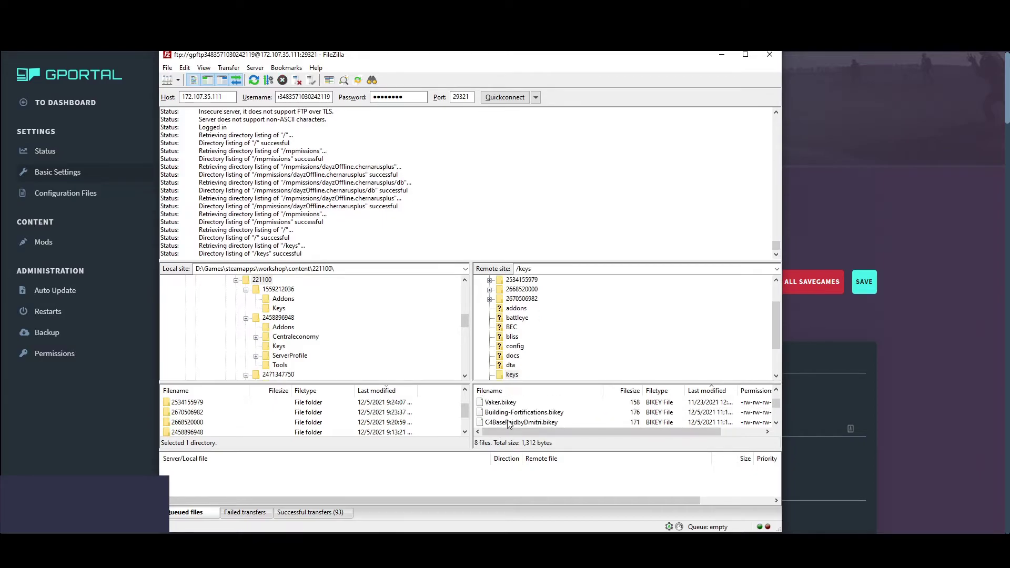
scroll(510, 419, up, 3)
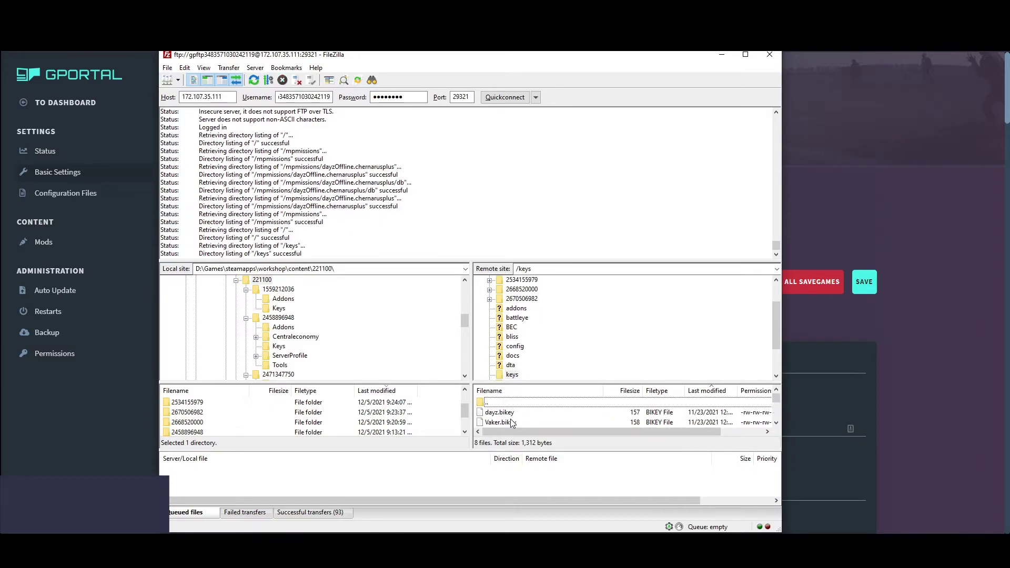
double_click(508, 403)
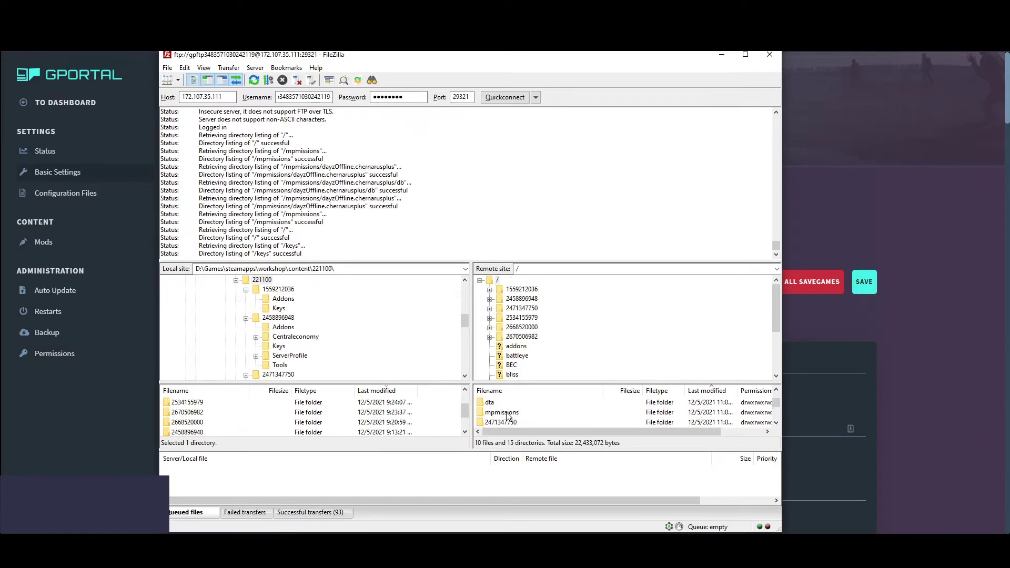
scroll(508, 416, down, 2)
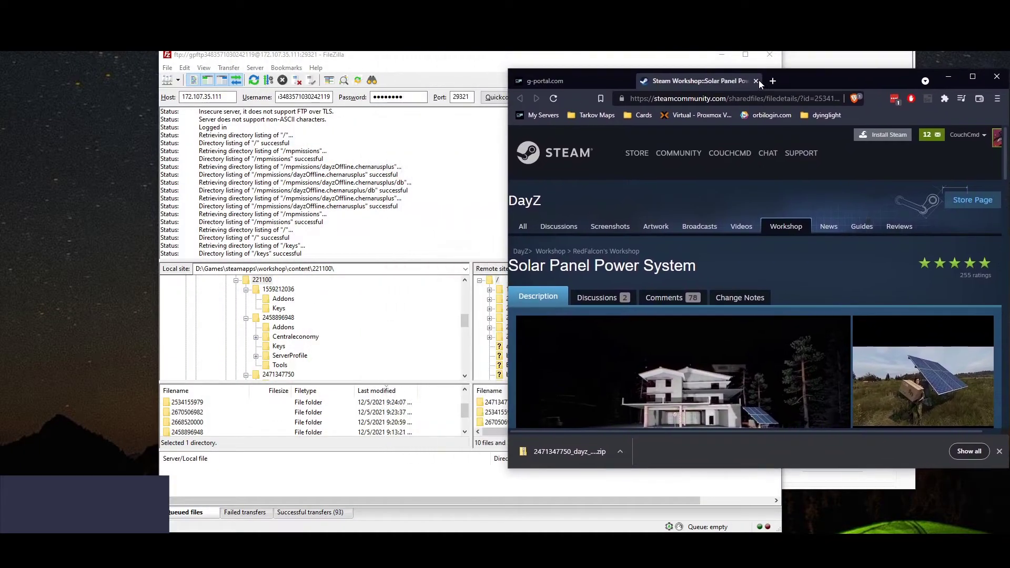
mouse_move(467, 95)
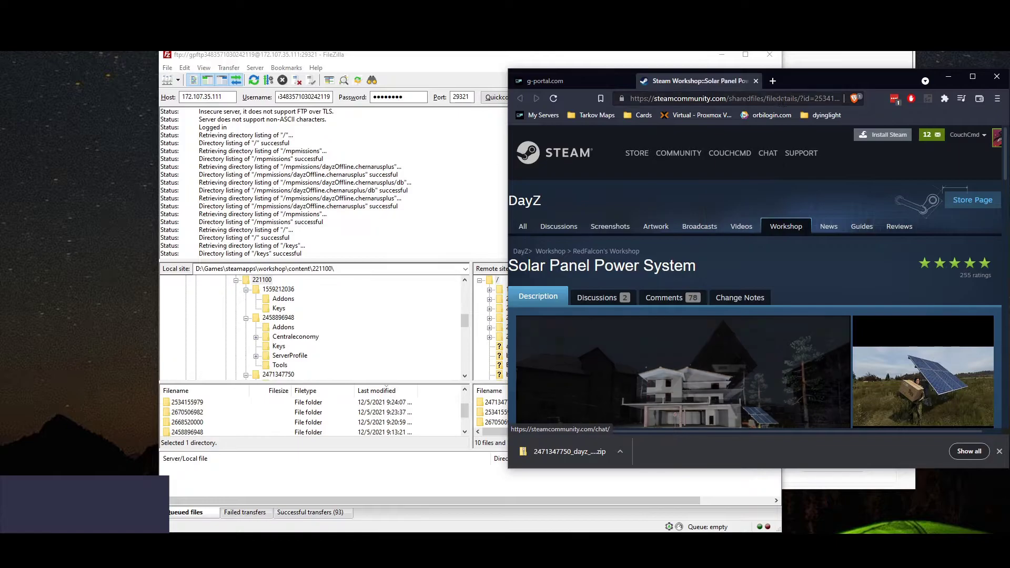
drag(791, 98, 880, 100)
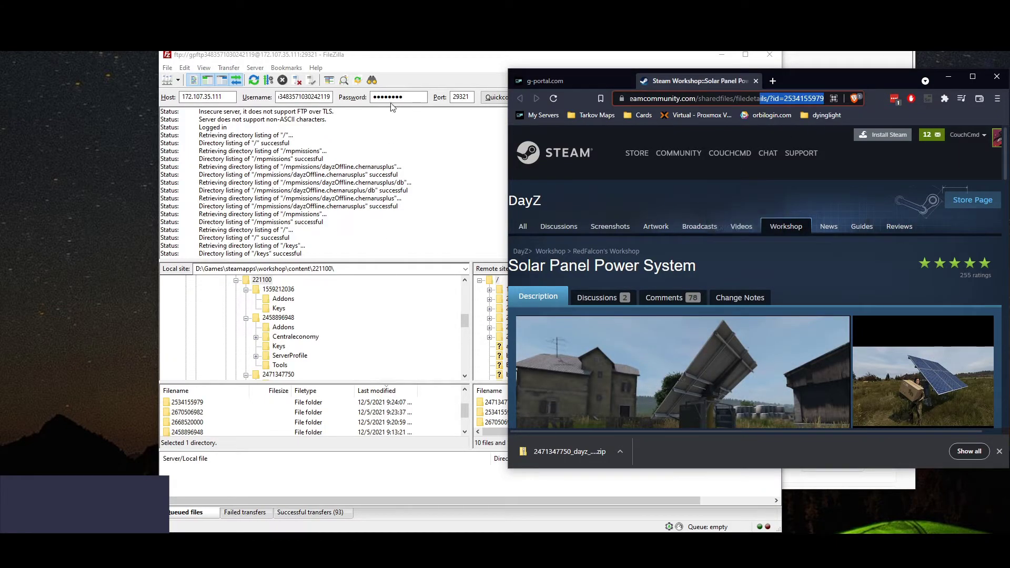
drag(402, 55, 191, 30)
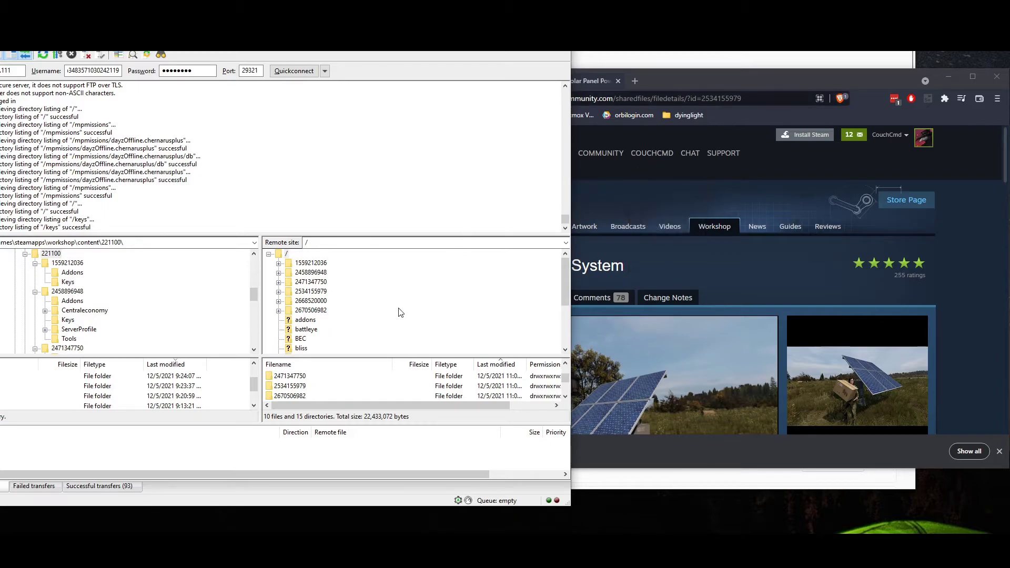
right_click(317, 293)
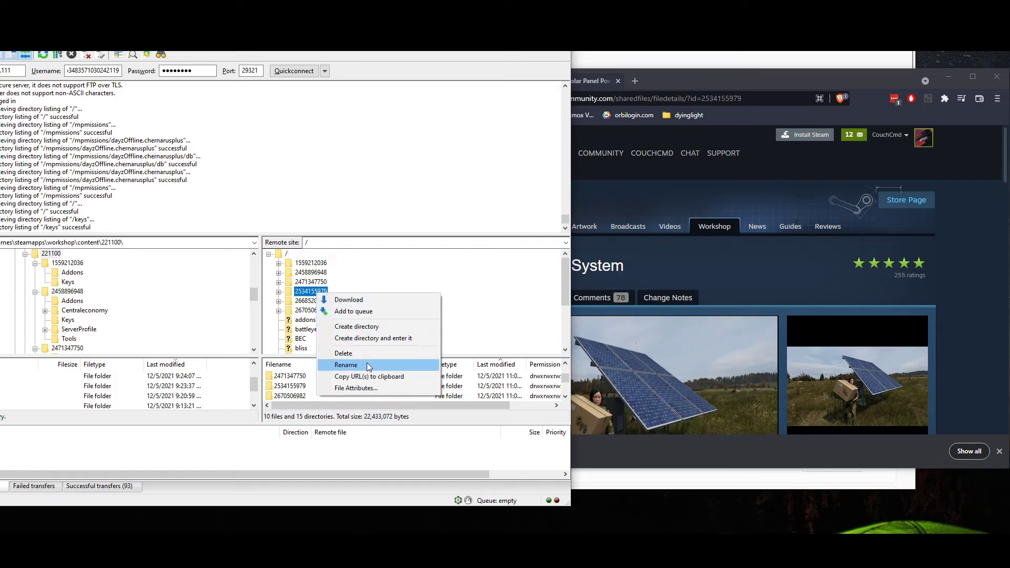
click(367, 365)
text(@)
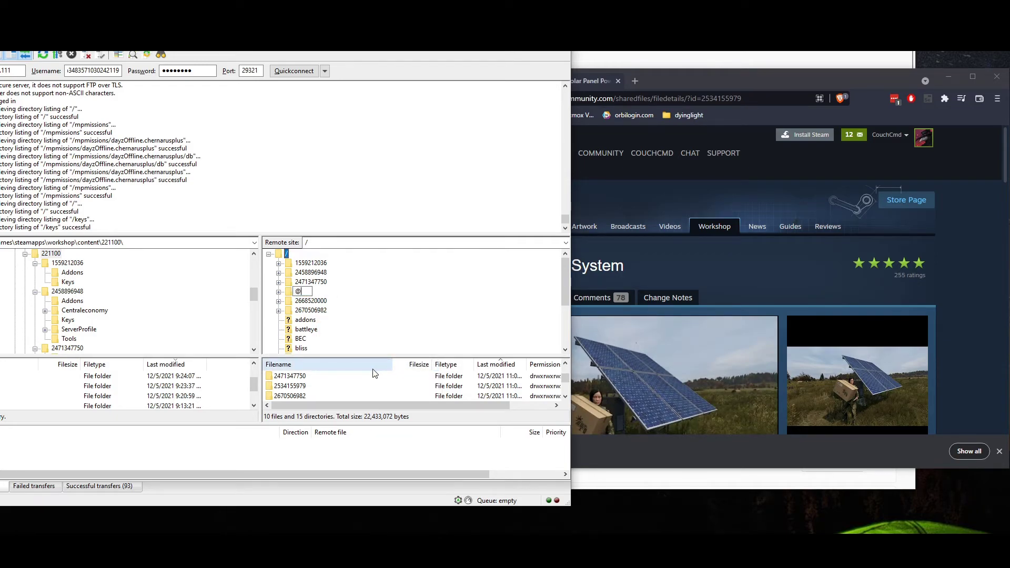
drag(757, 81, 851, 79)
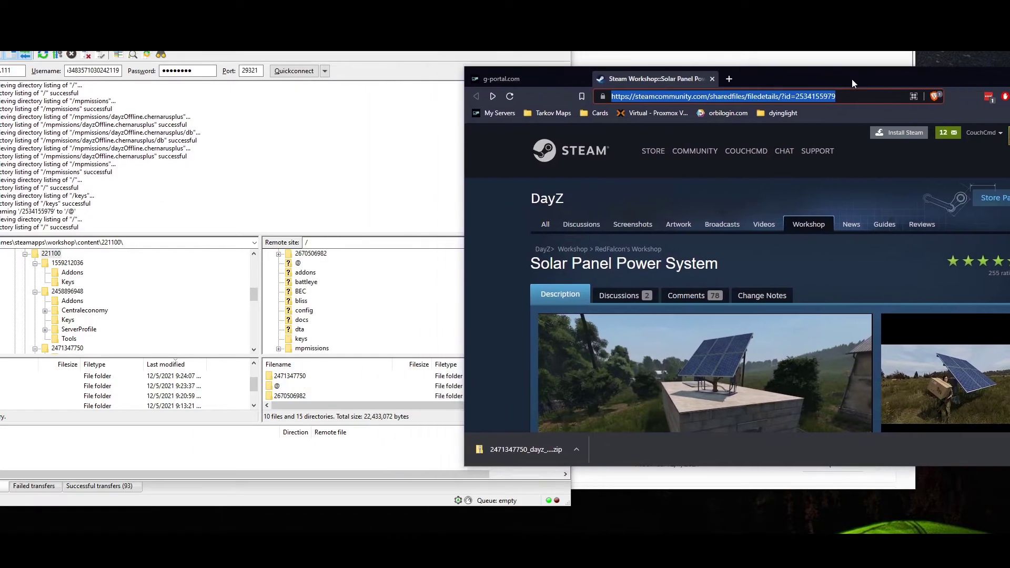
right_click(298, 264)
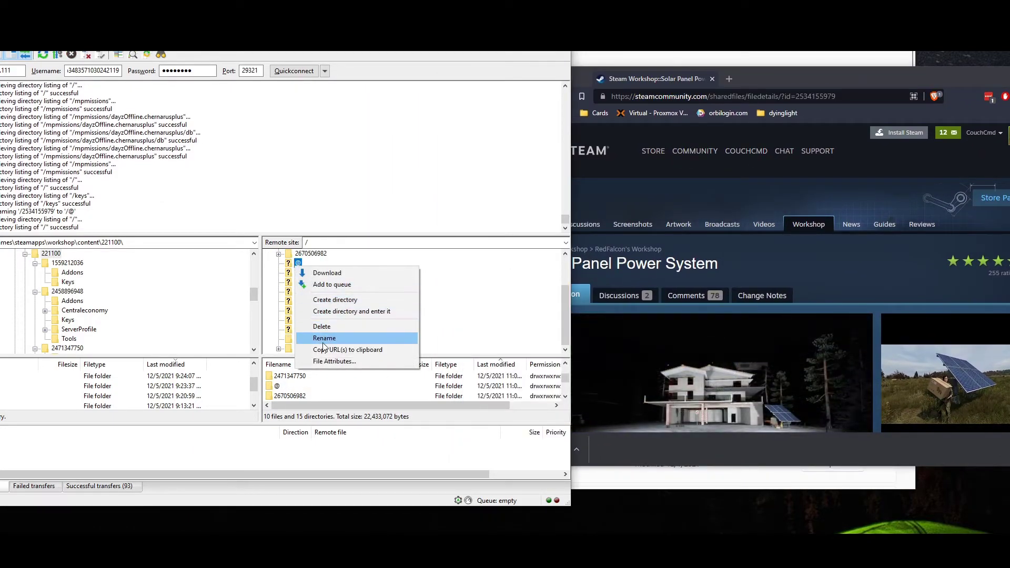
click(324, 338)
text(S)
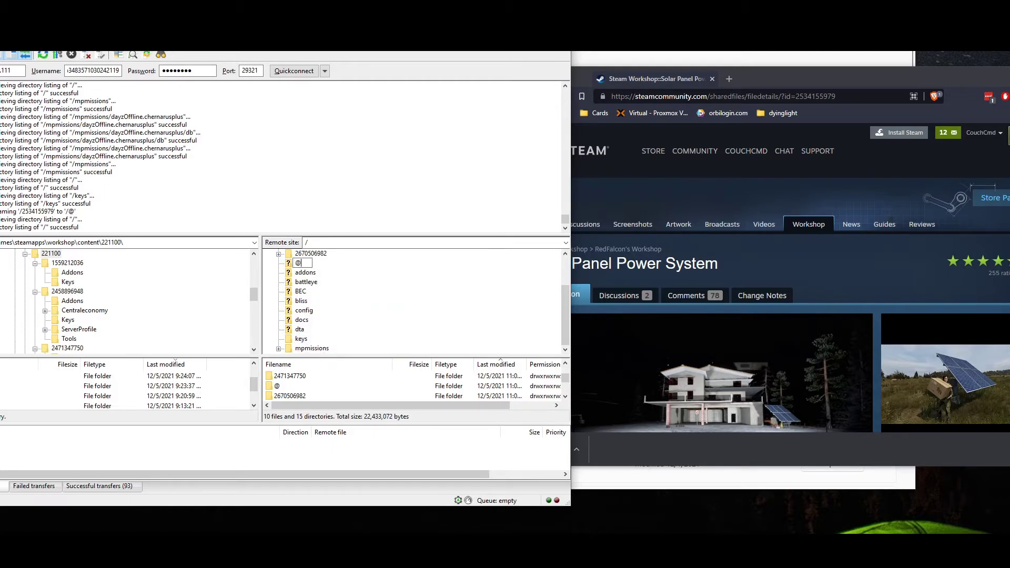
text(Solar_Pane)
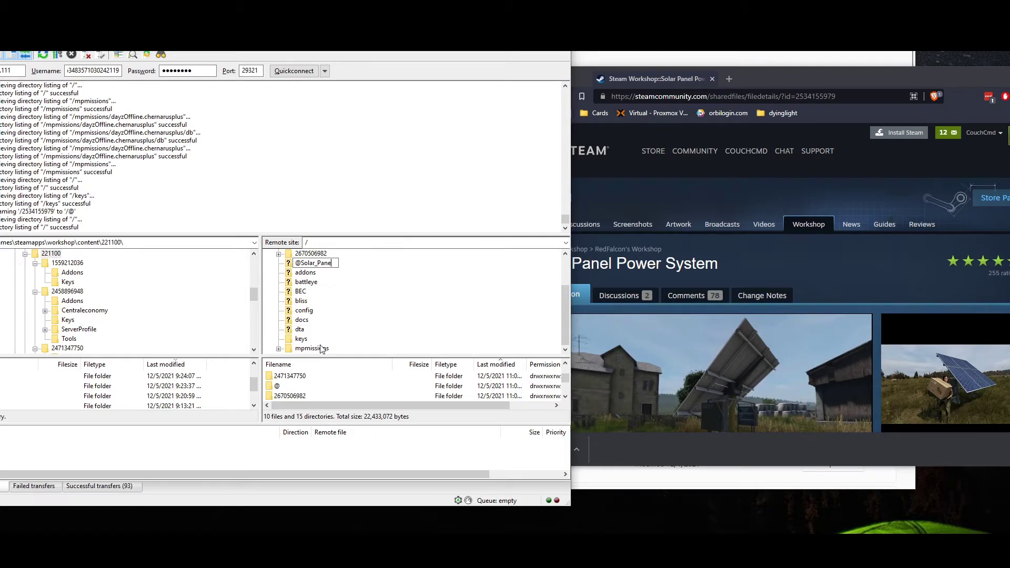
text(l_Power_Sy)
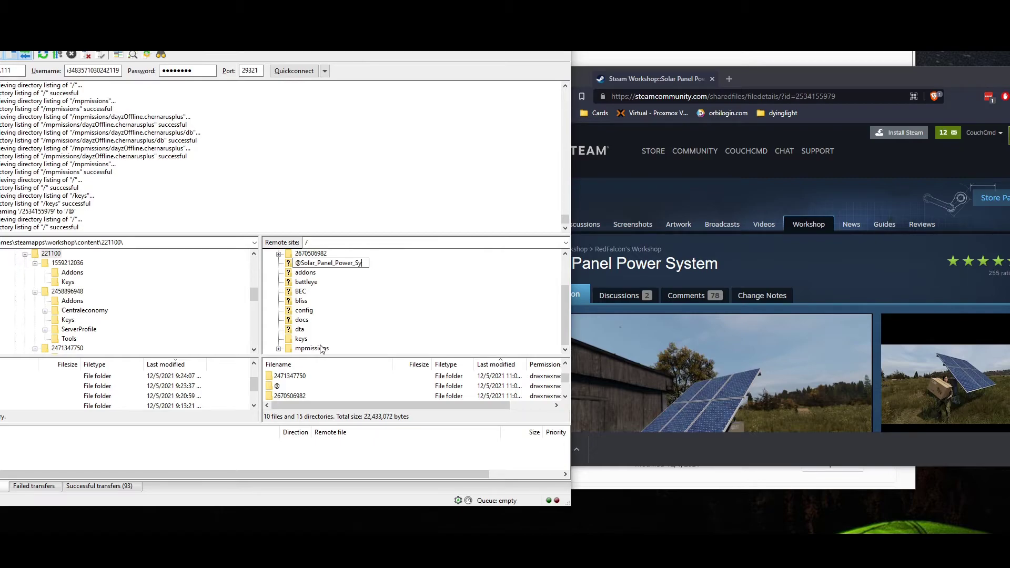
text(usm)
click(381, 327)
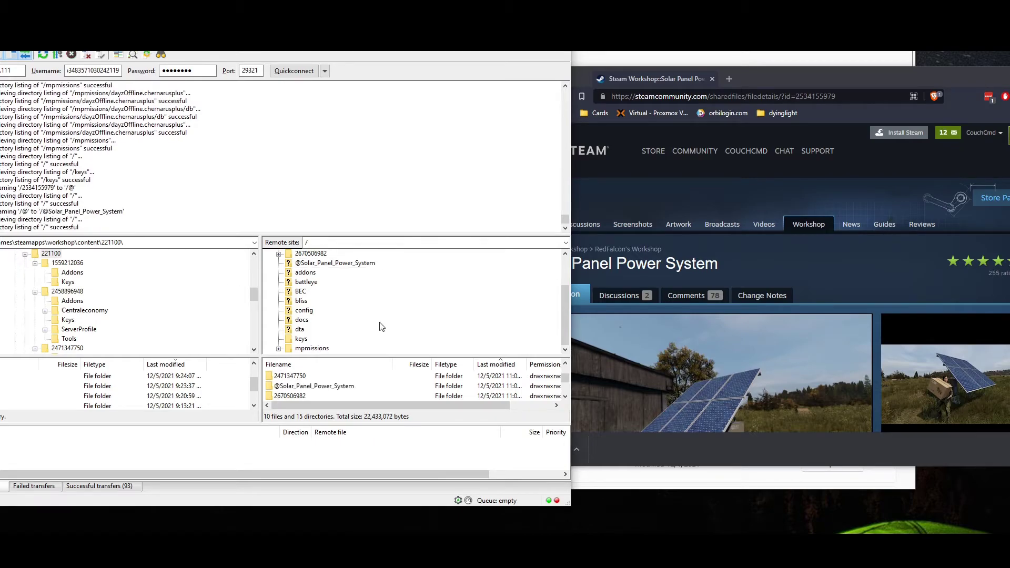
click(322, 348)
scroll(322, 348, up, 2)
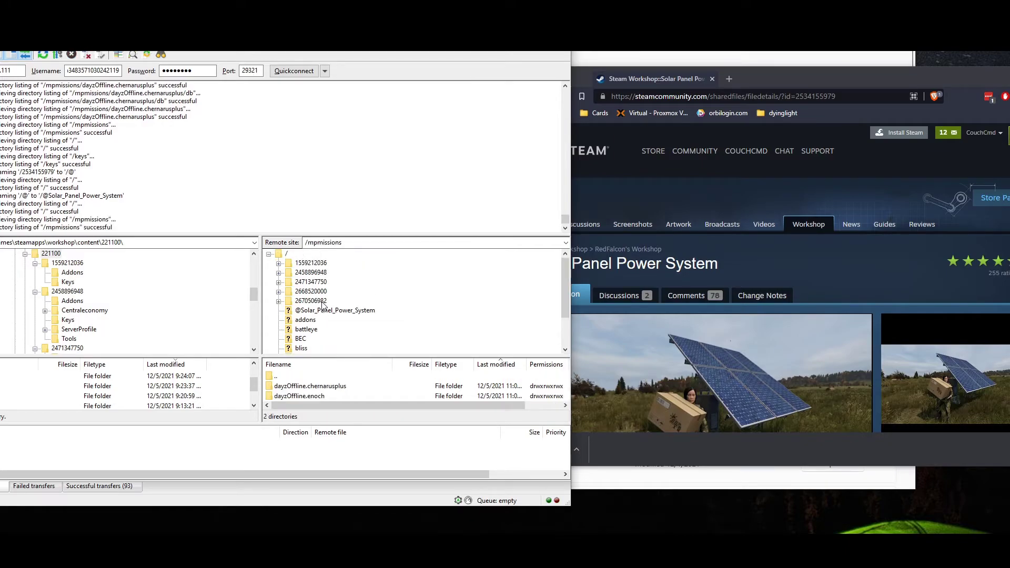
click(631, 80)
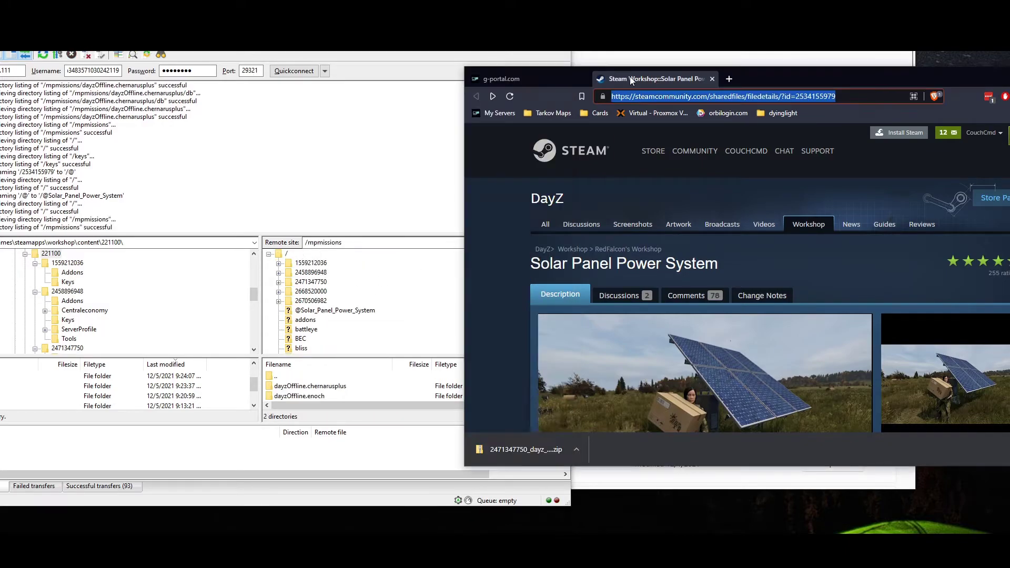
click(711, 79)
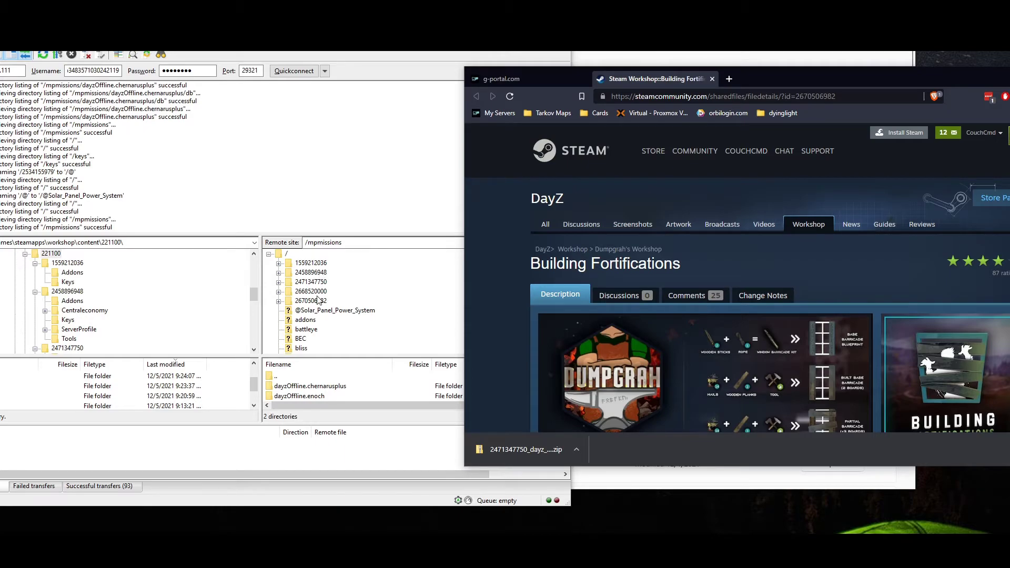
click(319, 300)
right_click(319, 301)
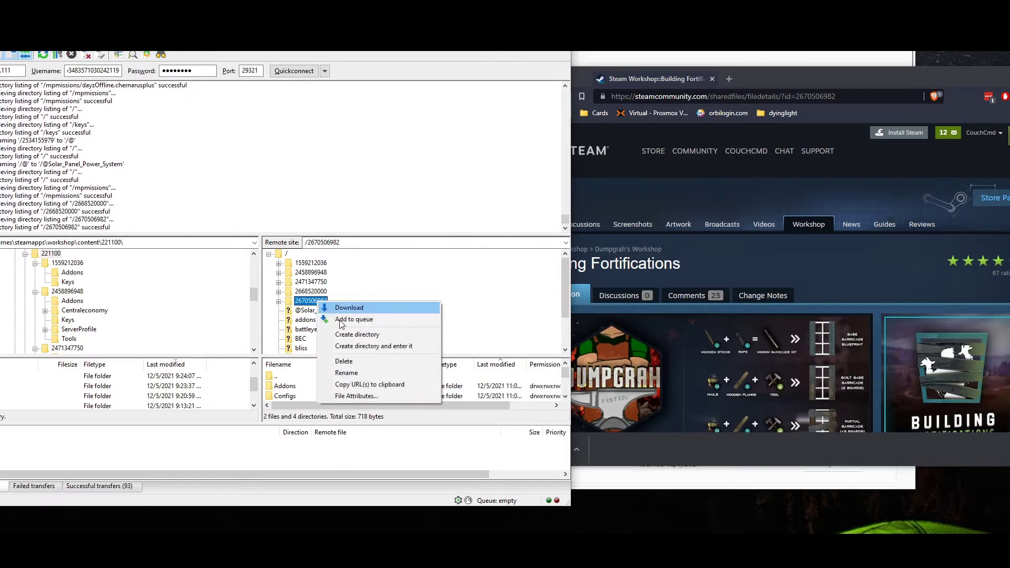
click(361, 377)
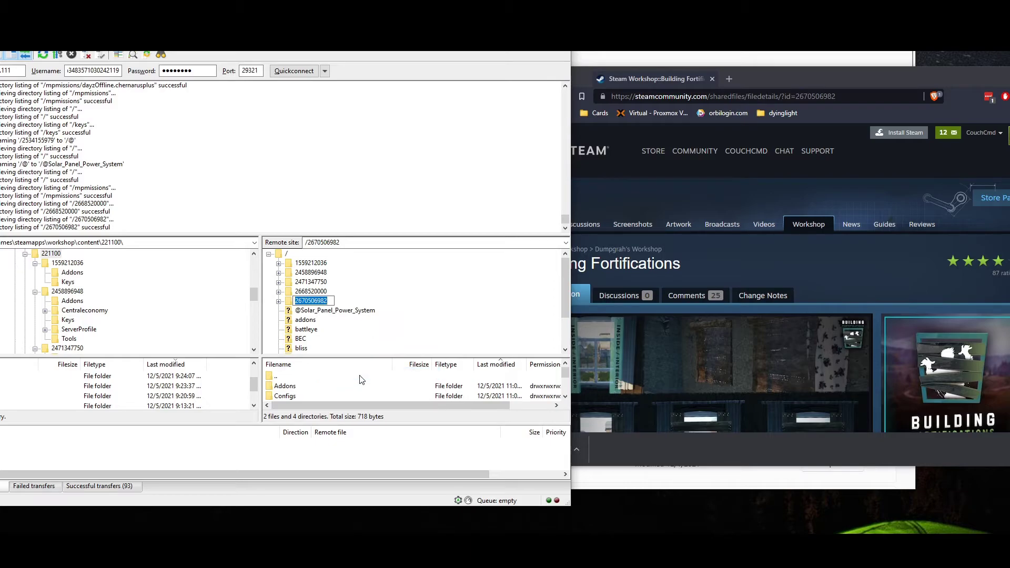
text(@Building_Fortifications)
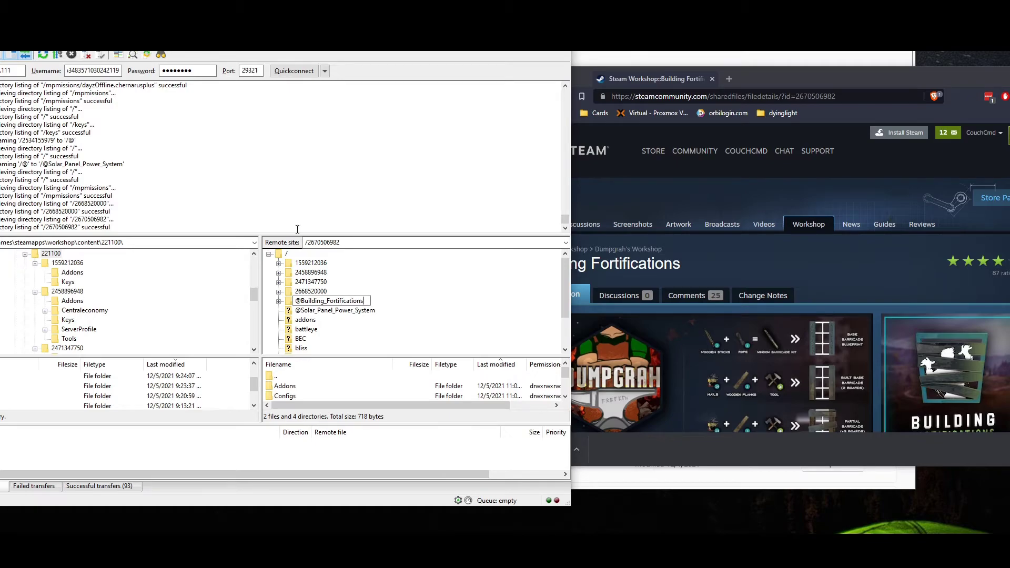
key(Return)
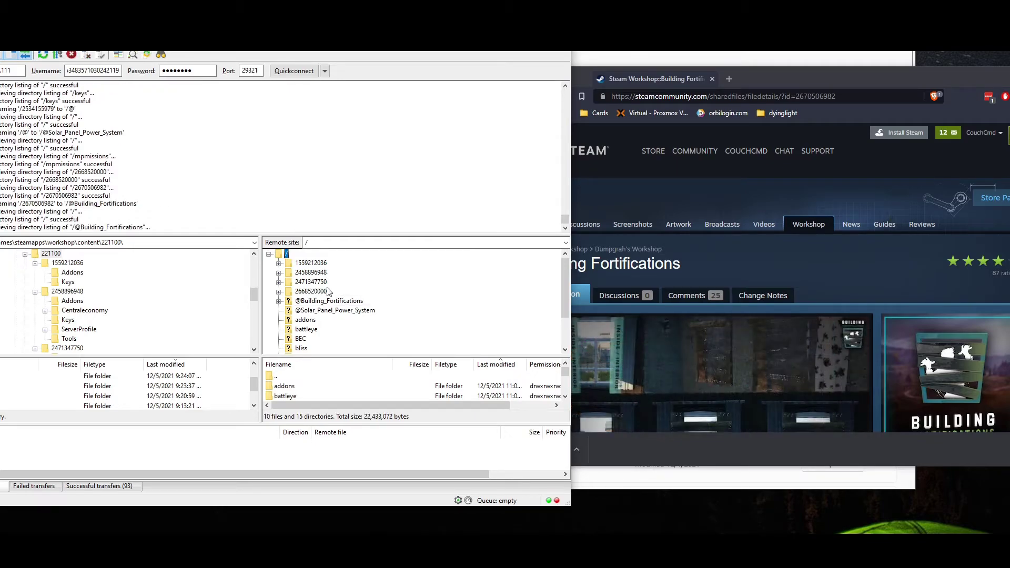
click(322, 292)
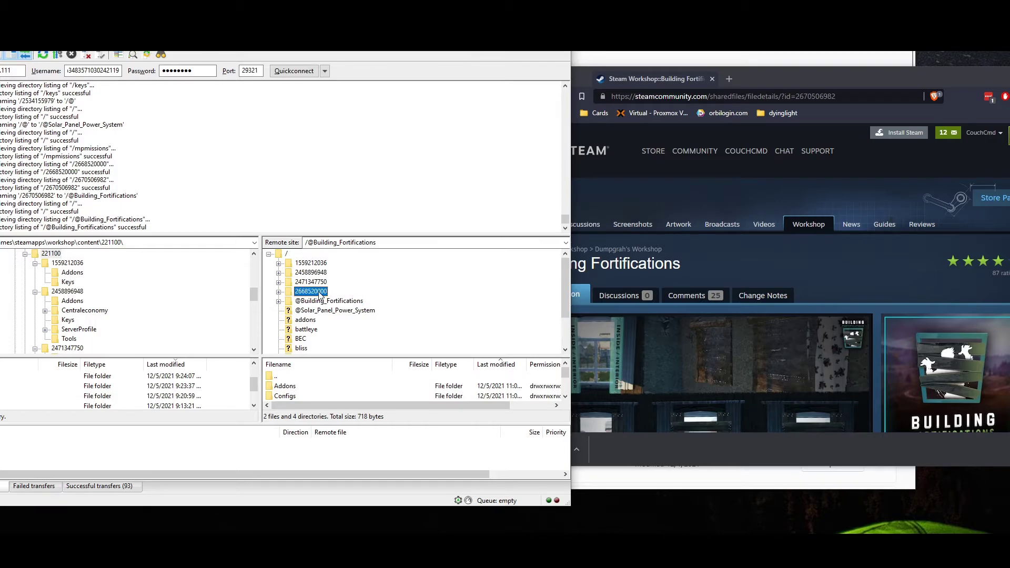
click(747, 74)
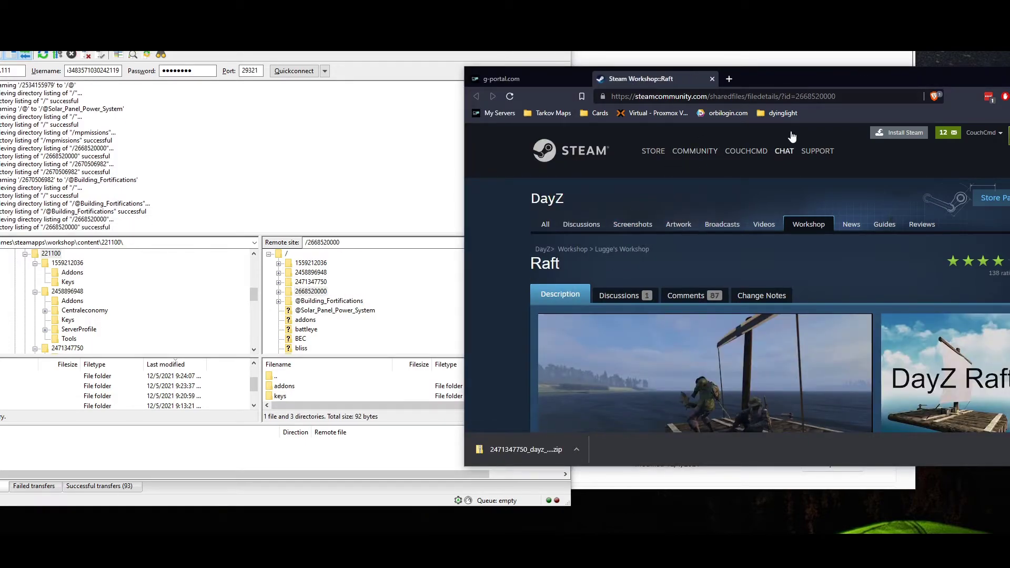
right_click(311, 293)
click(347, 367)
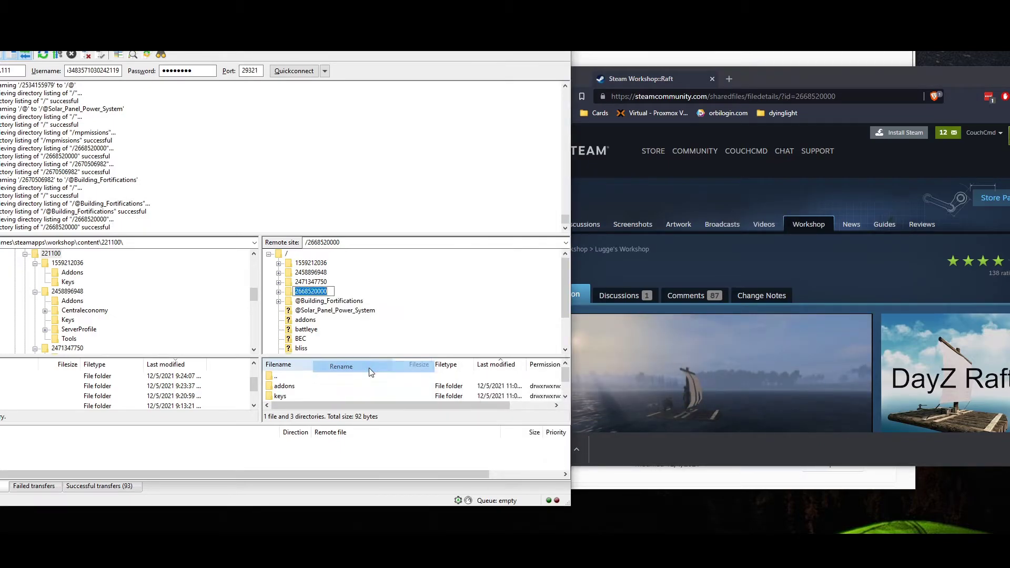
text(@)
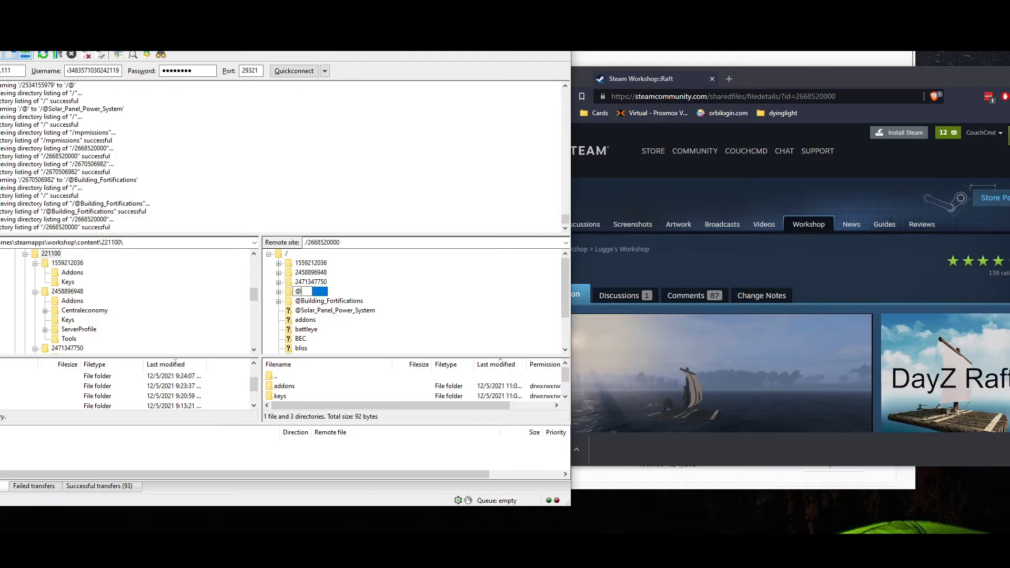
text(Raft)
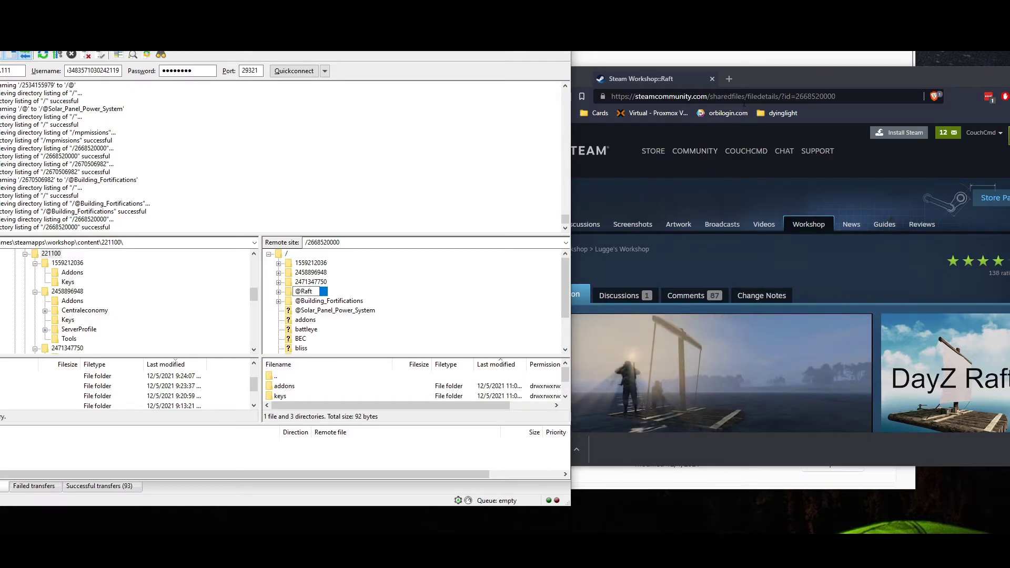
key(alt+Tab)
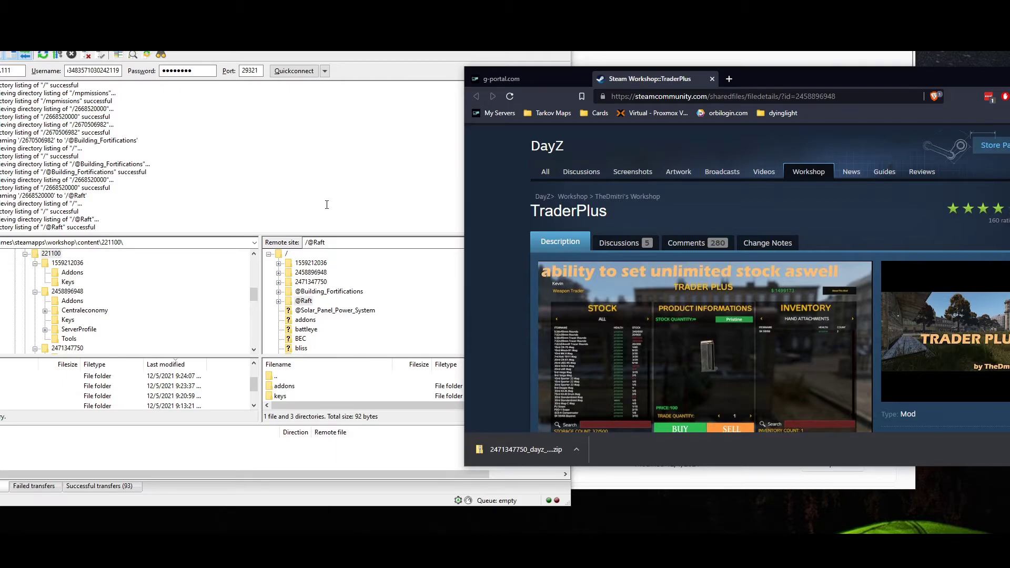
right_click(315, 273)
click(359, 345)
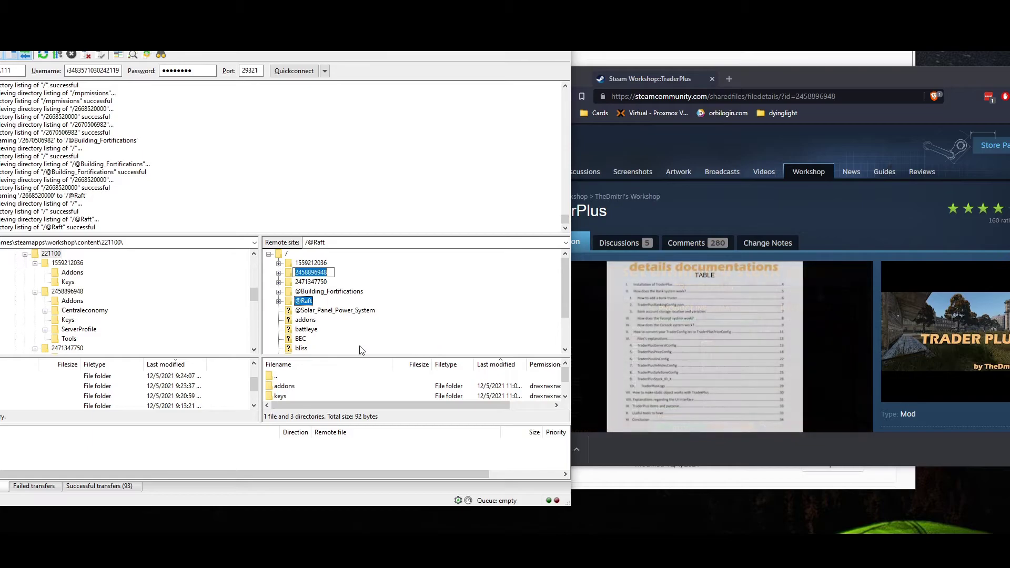
text(@Tra)
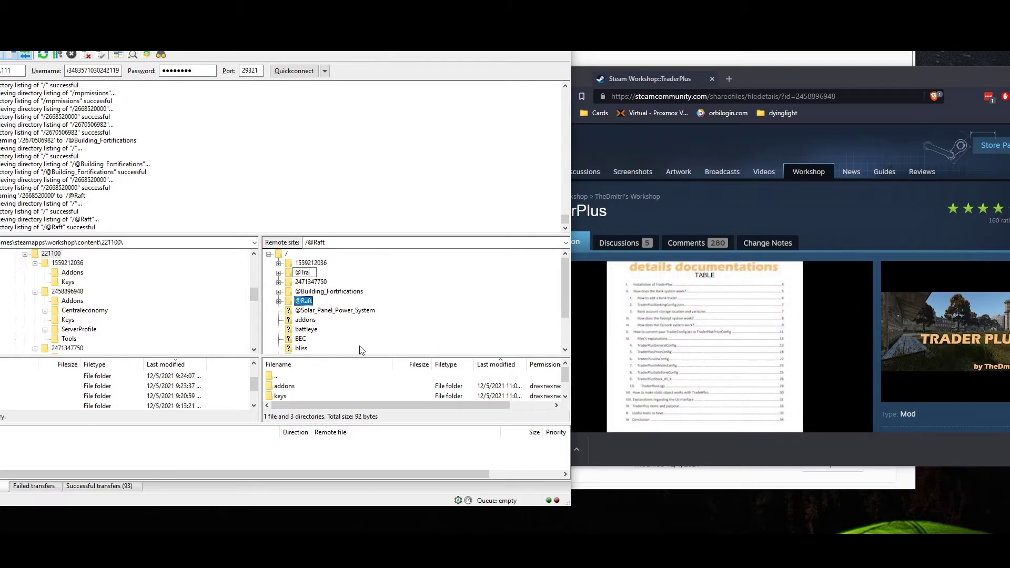
text(derPluy)
key(Return)
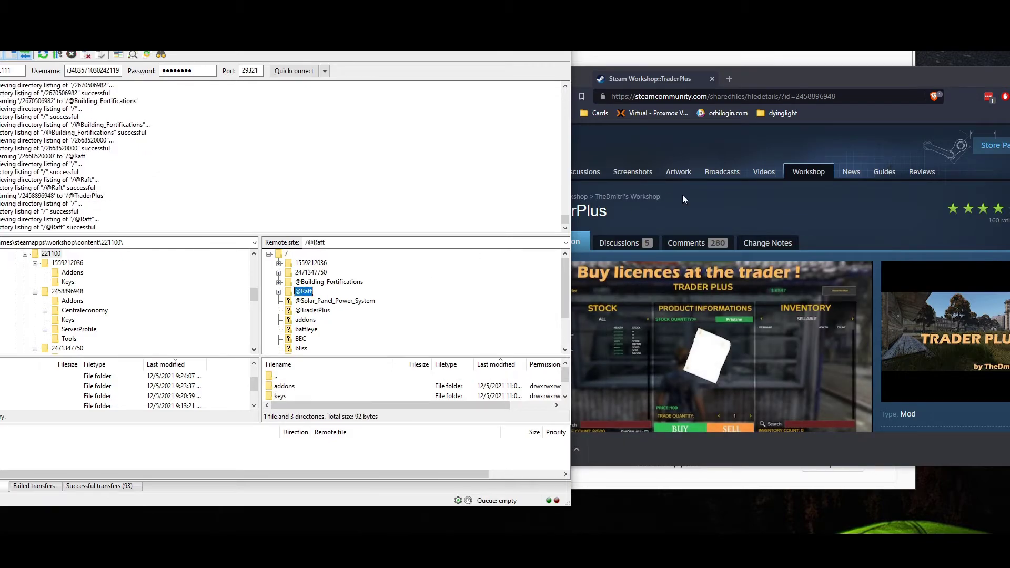
click(810, 77)
key(alt+Left)
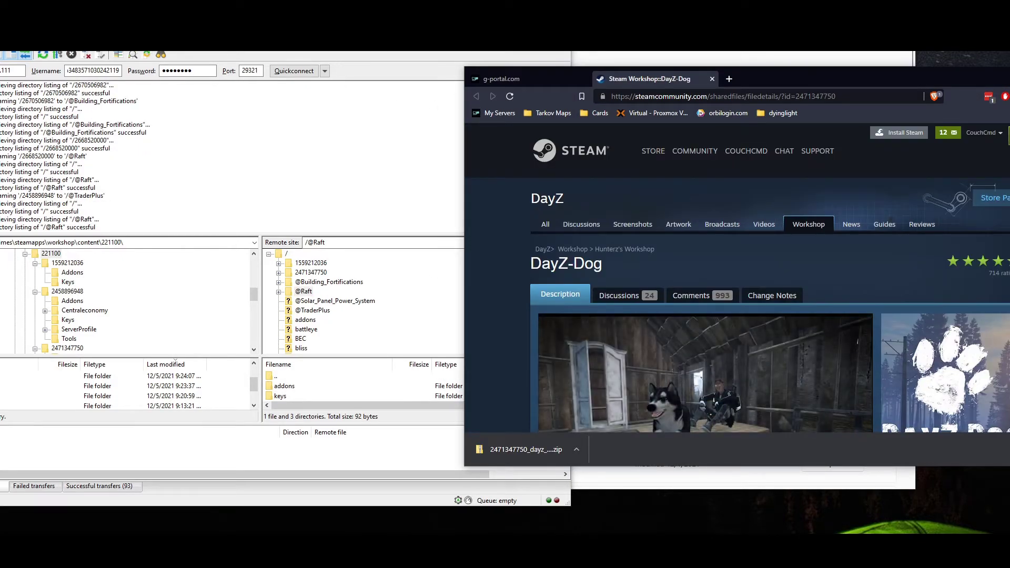
click(350, 209)
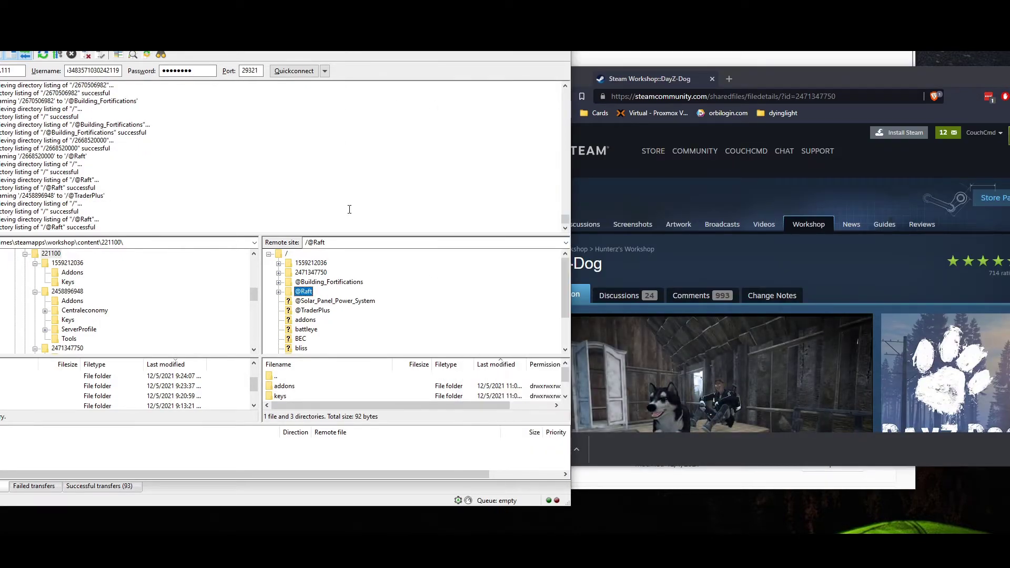
right_click(308, 277)
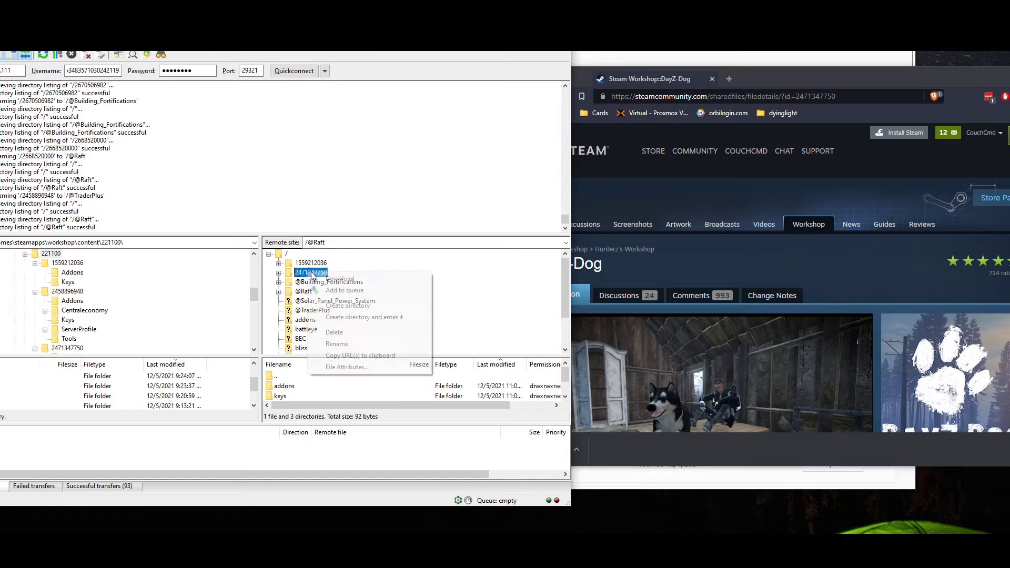
click(349, 342)
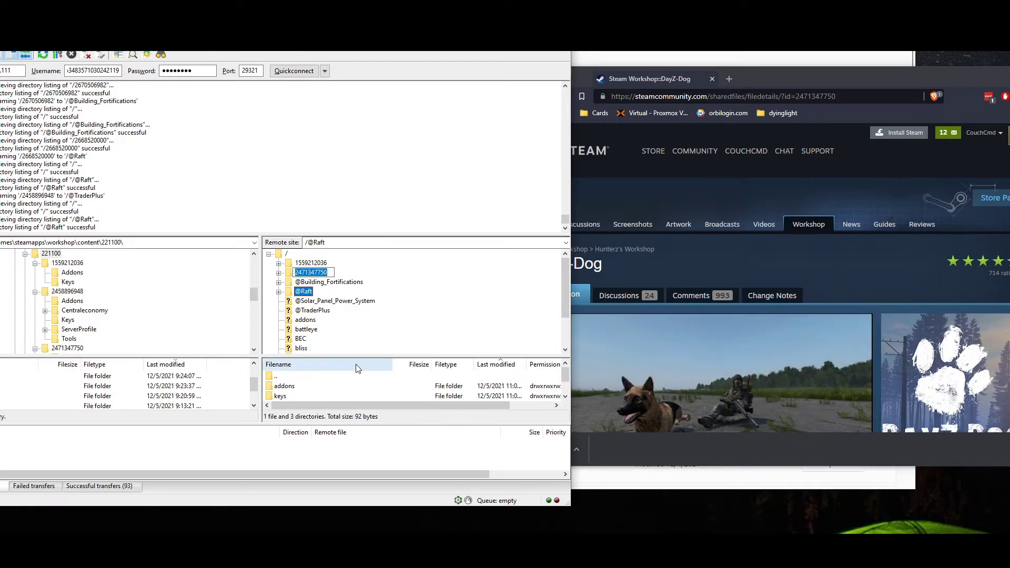
text(@DayZ-Dog)
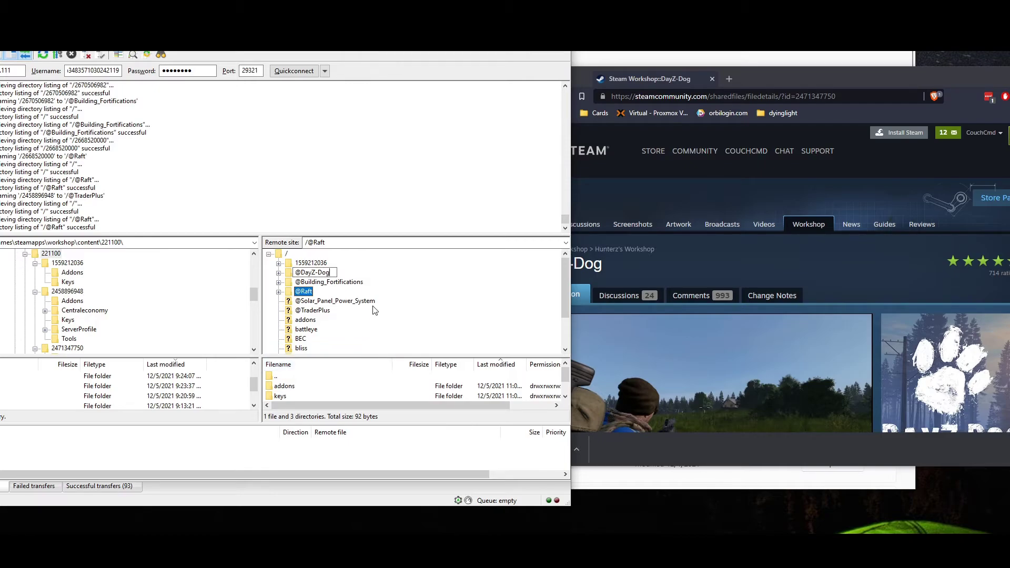
key(Return)
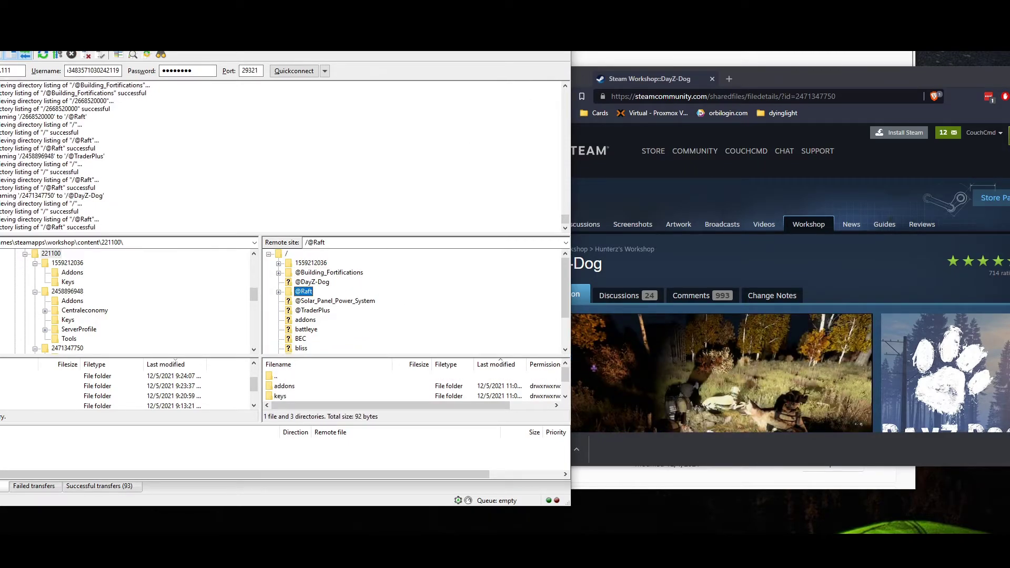
click(826, 151)
click(810, 86)
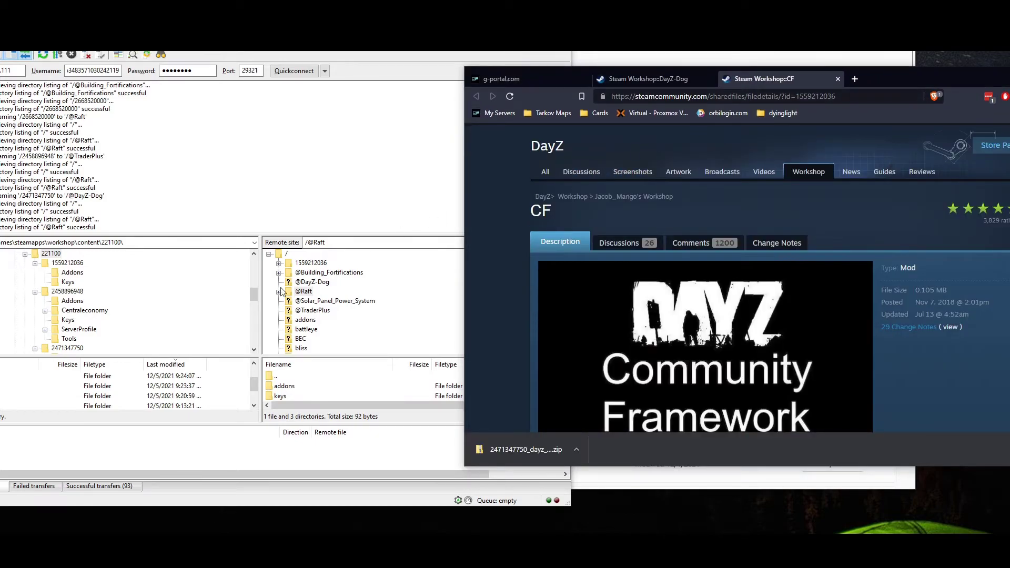
right_click(315, 263)
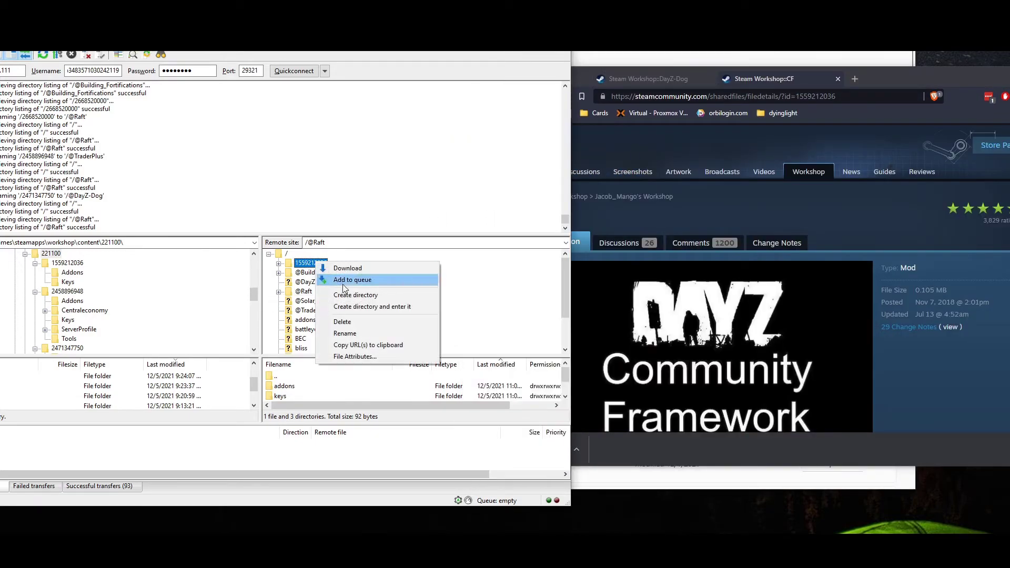
click(355, 333)
text(@)
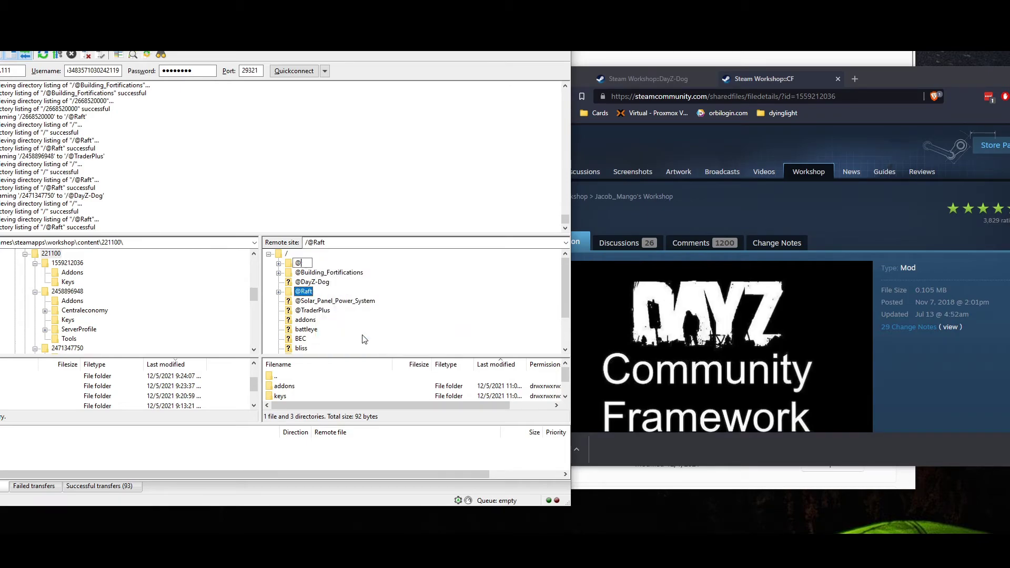
text(CF)
key(Return)
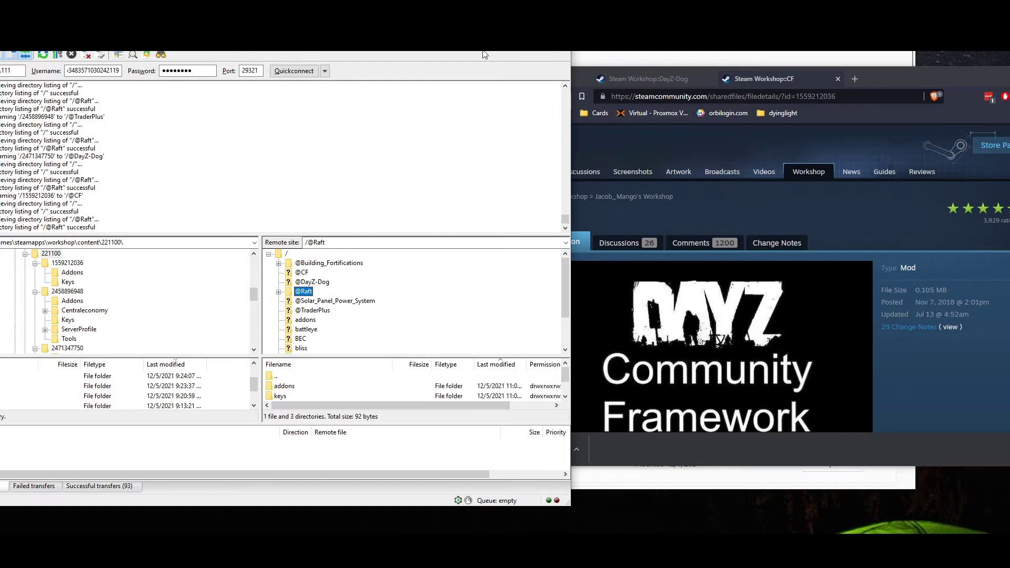
click(873, 68)
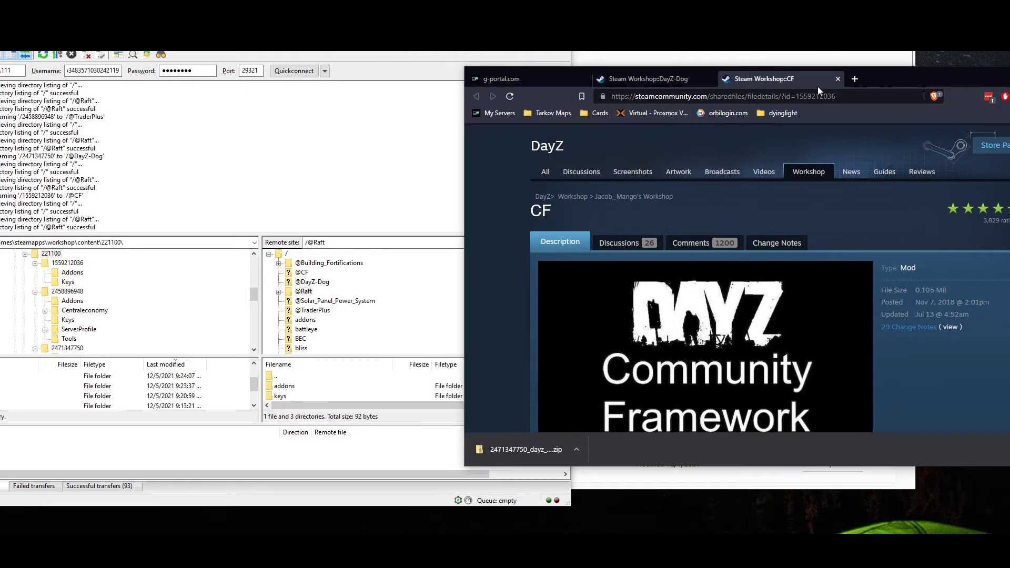
click(523, 77)
click(505, 316)
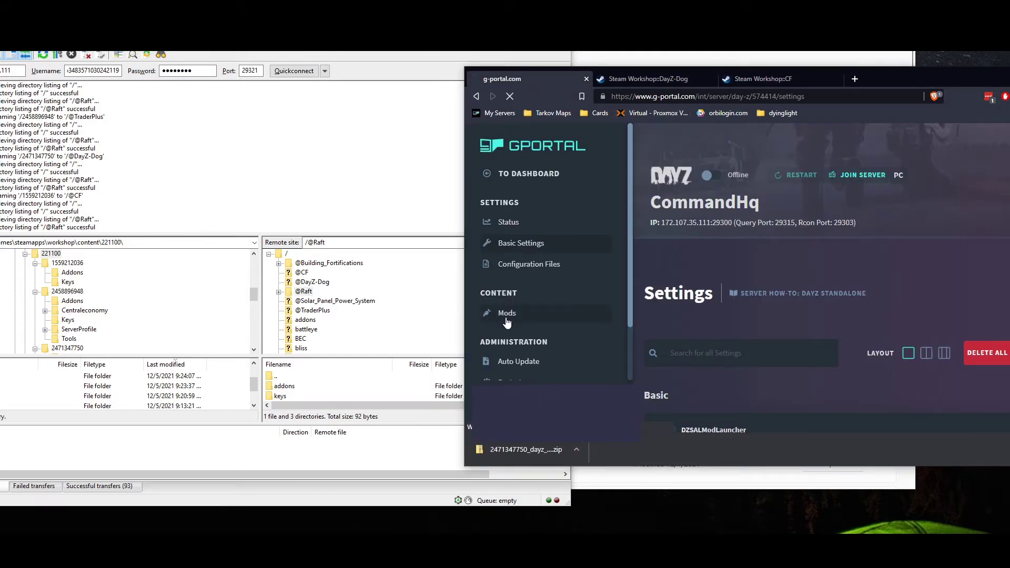
key(F11)
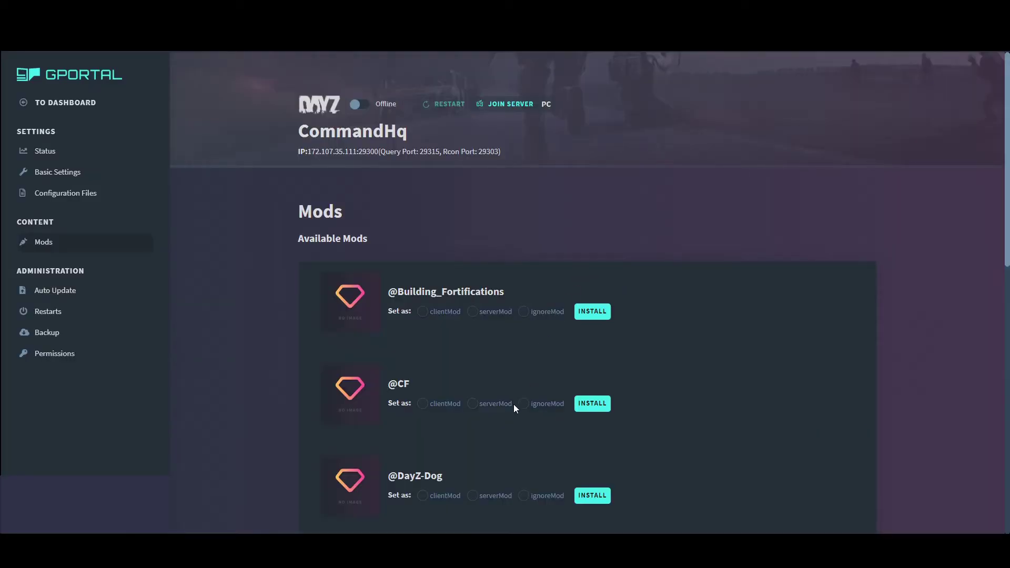
click(424, 404)
scroll(427, 405, down, 3)
click(424, 338)
click(425, 430)
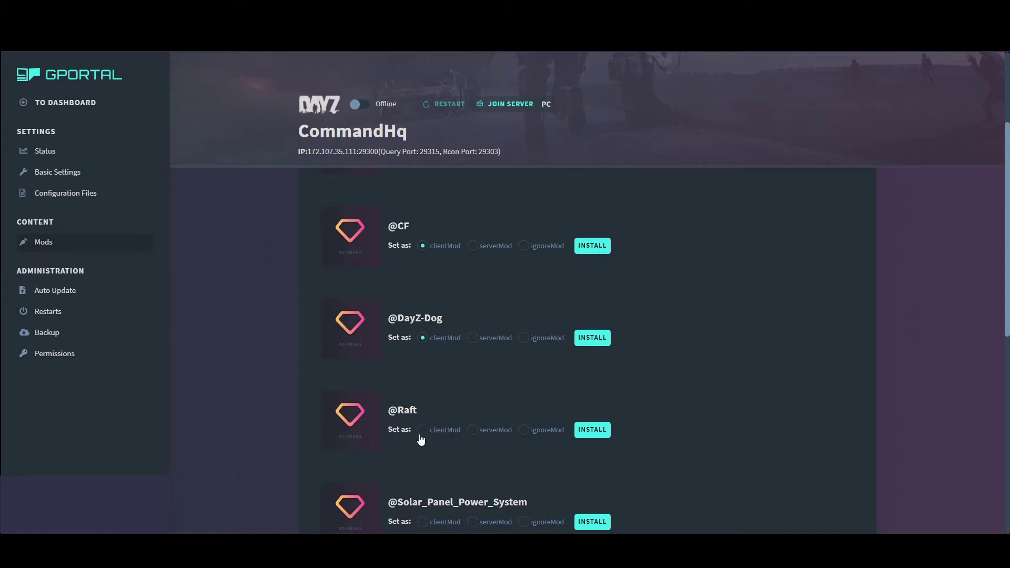
scroll(434, 475, down, 2)
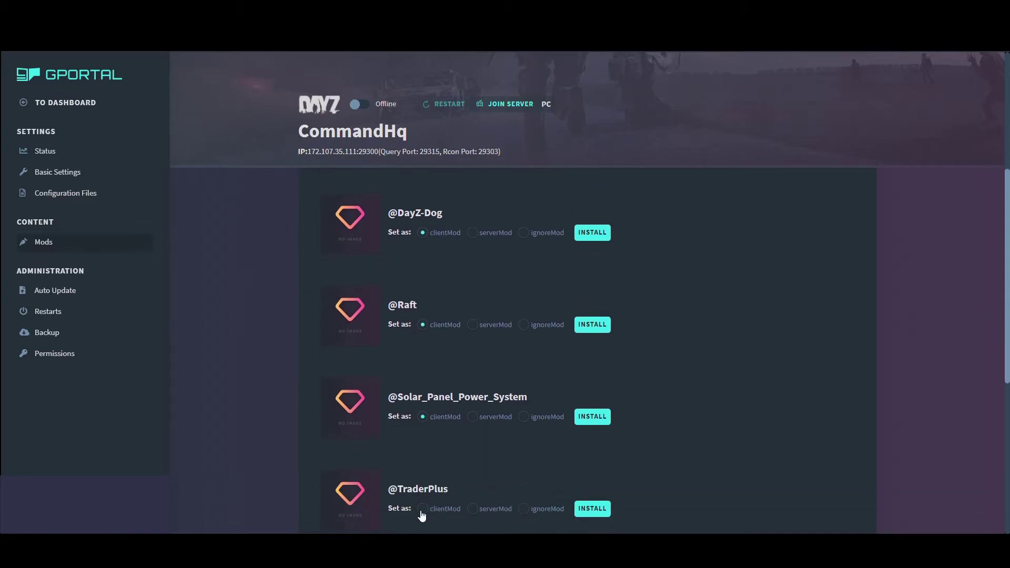
click(423, 509)
scroll(519, 466, down, 4)
click(595, 299)
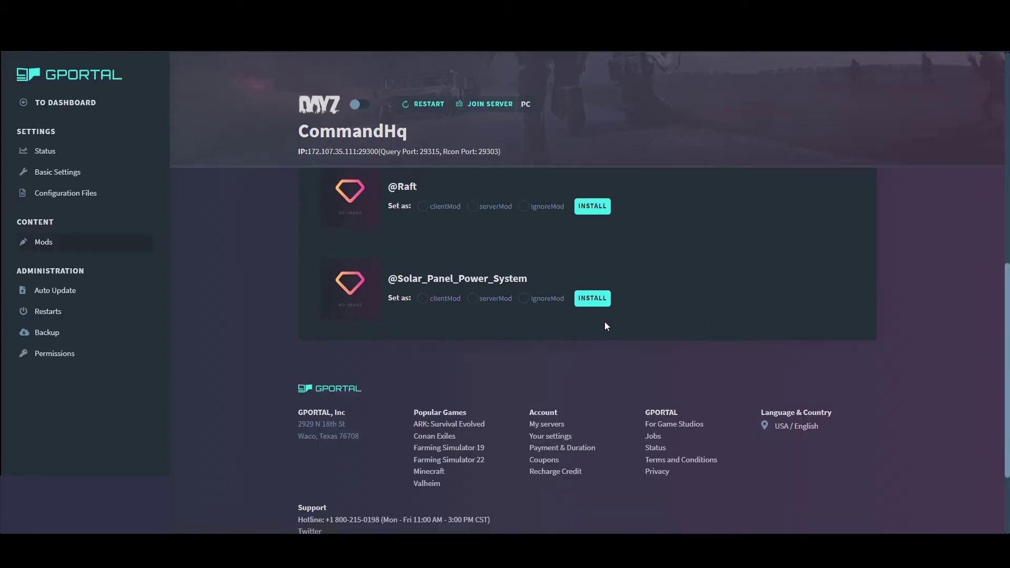
click(422, 299)
click(593, 298)
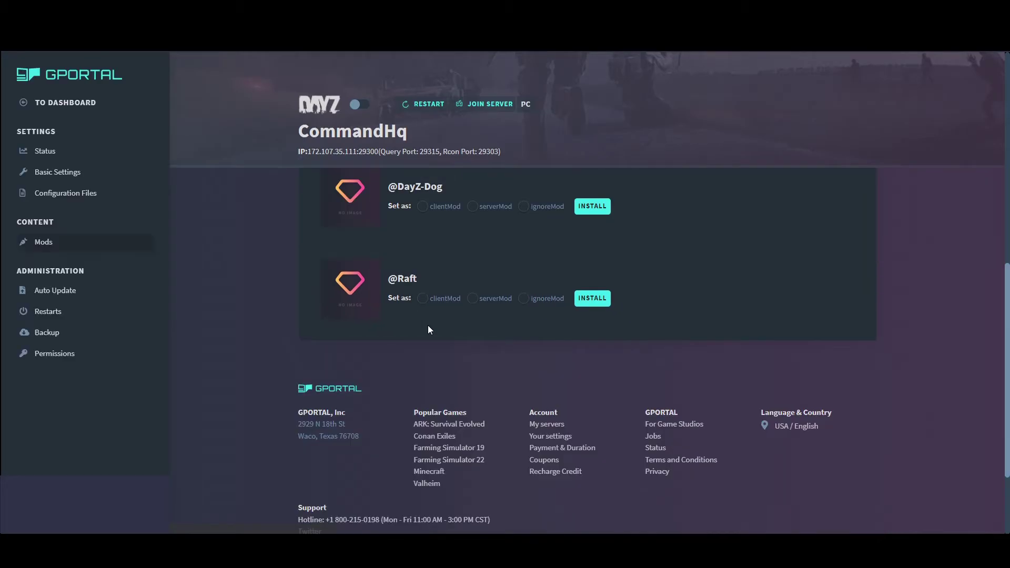
click(422, 299)
click(597, 301)
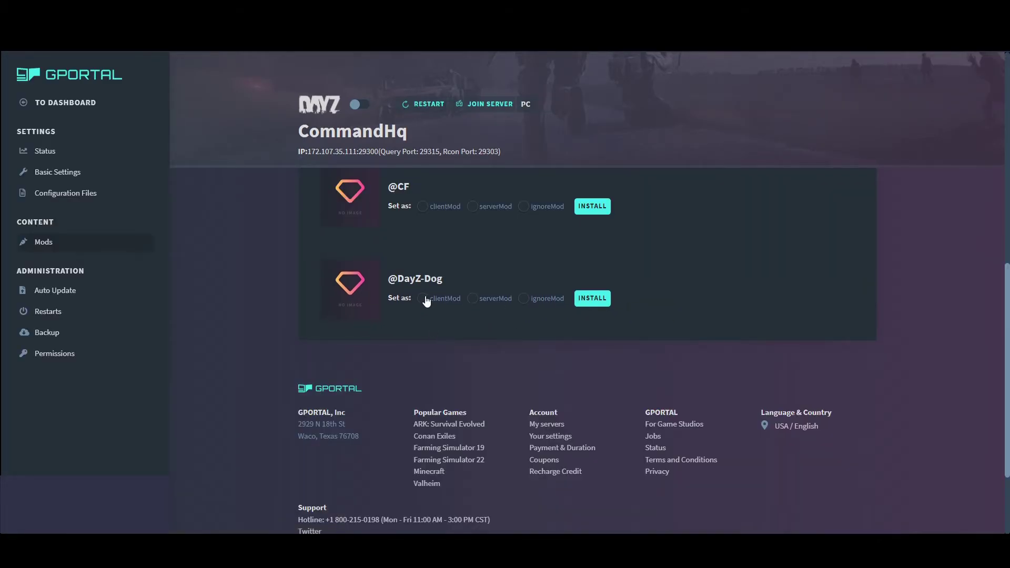
click(587, 298)
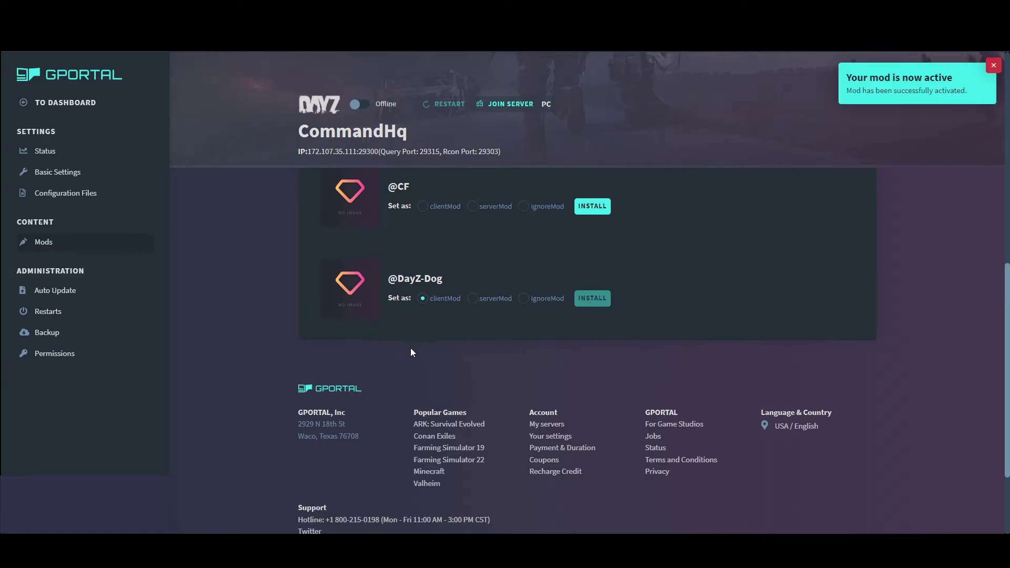
click(601, 298)
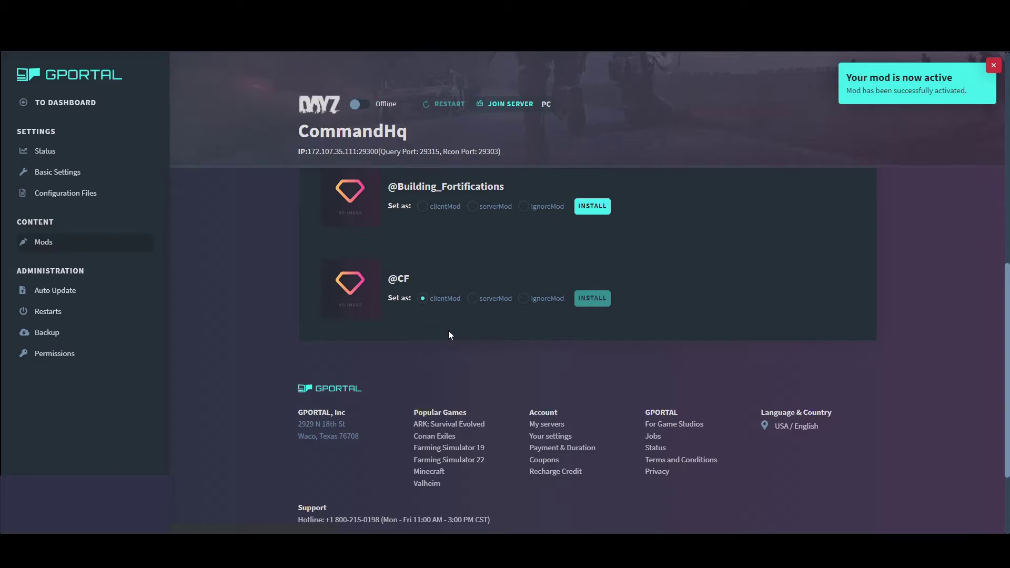
click(422, 298)
click(589, 301)
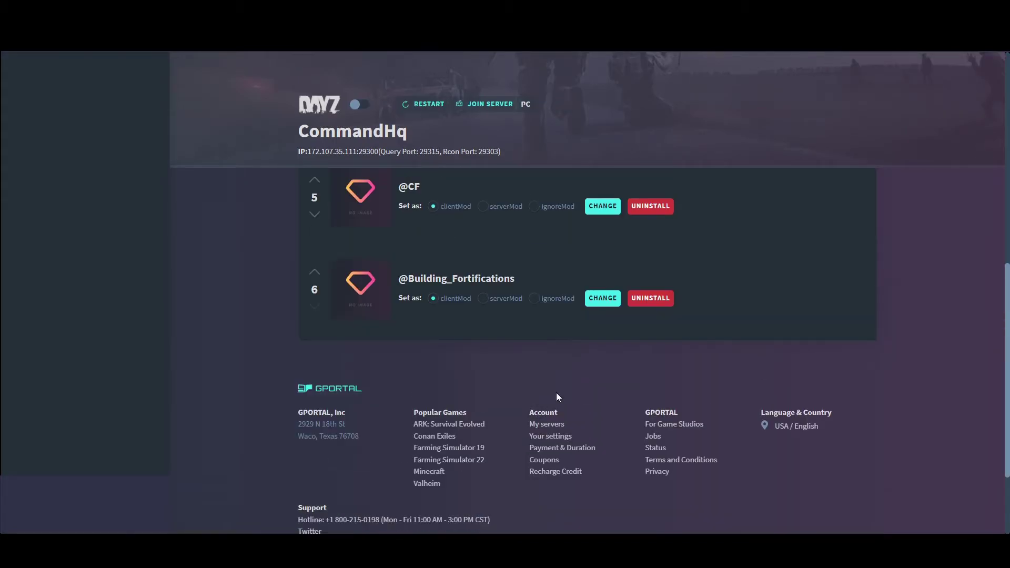
scroll(515, 358, up, 5)
scroll(515, 358, up, 4)
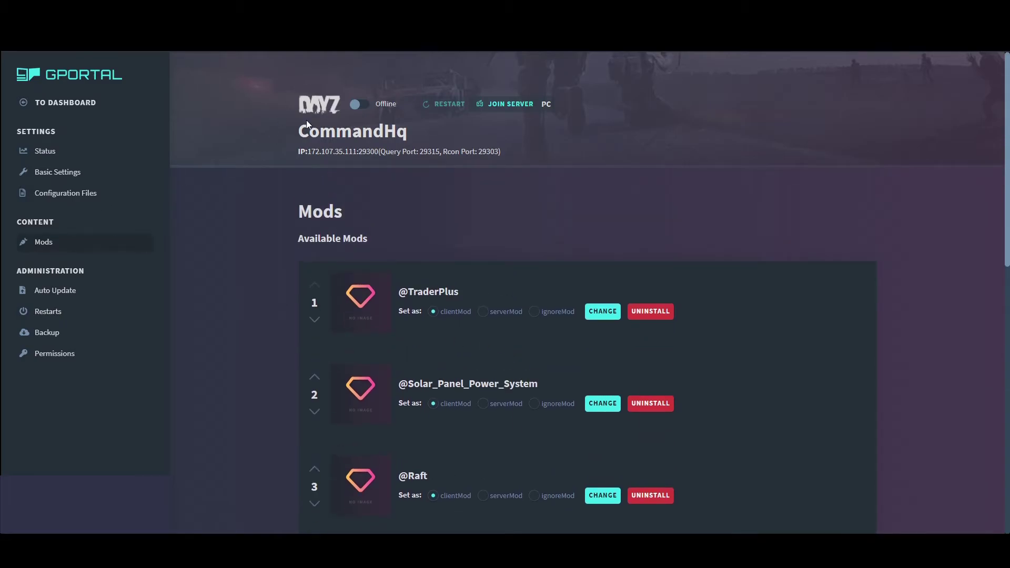
Open CommandHq's Basic Settings page and scroll through its settings
click(82, 179)
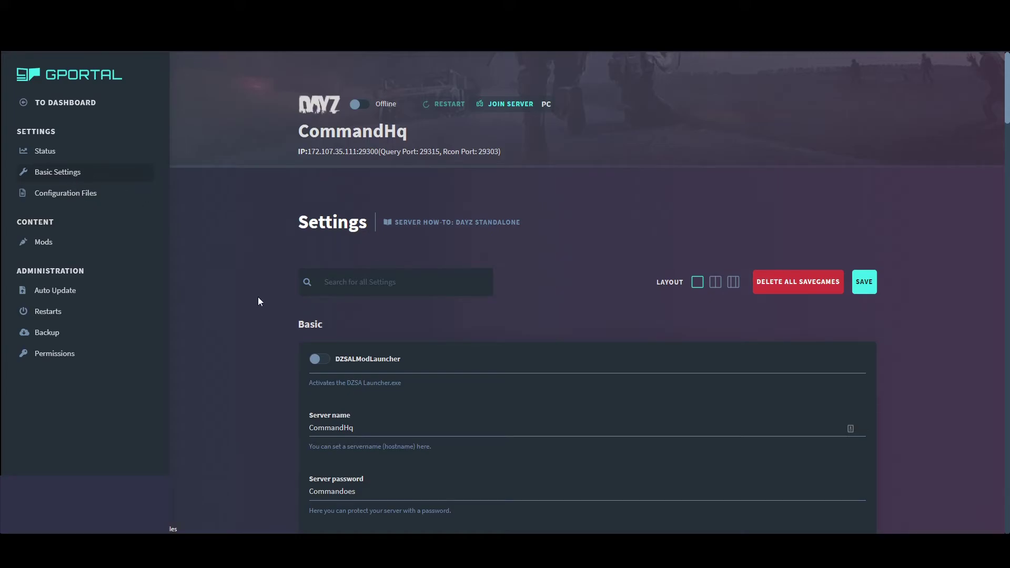
scroll(461, 327, down, 3)
scroll(461, 327, up, 3)
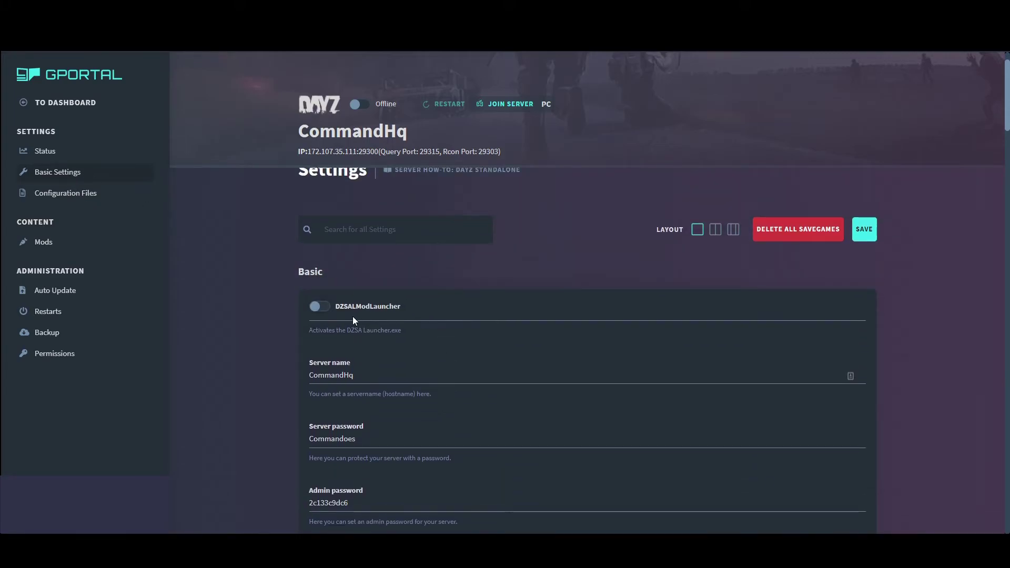
scroll(548, 341, down, 6)
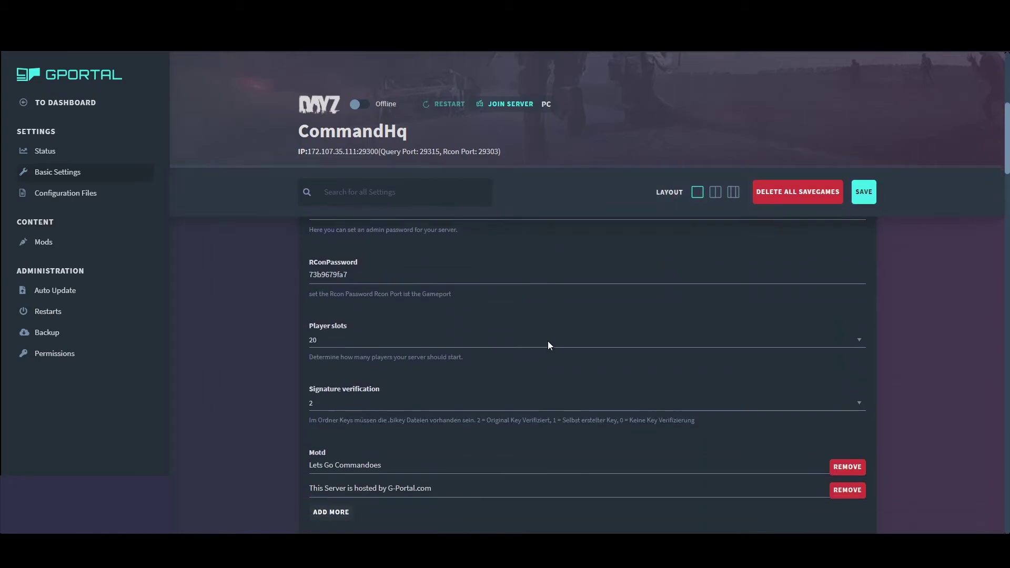
scroll(548, 343, up, 7)
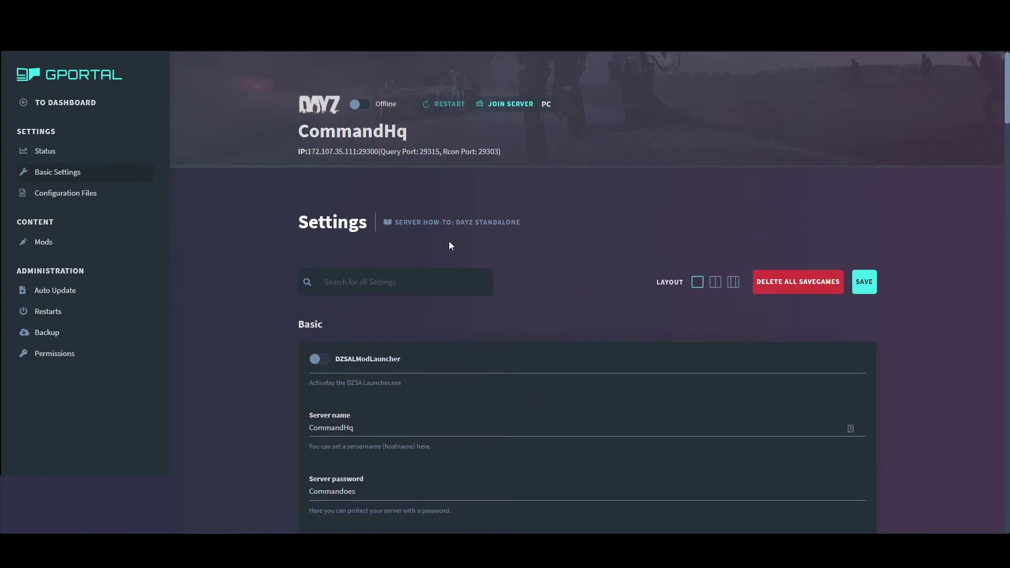
Switch the CommandHq server from Offline to Online and select its name for copying
click(360, 105)
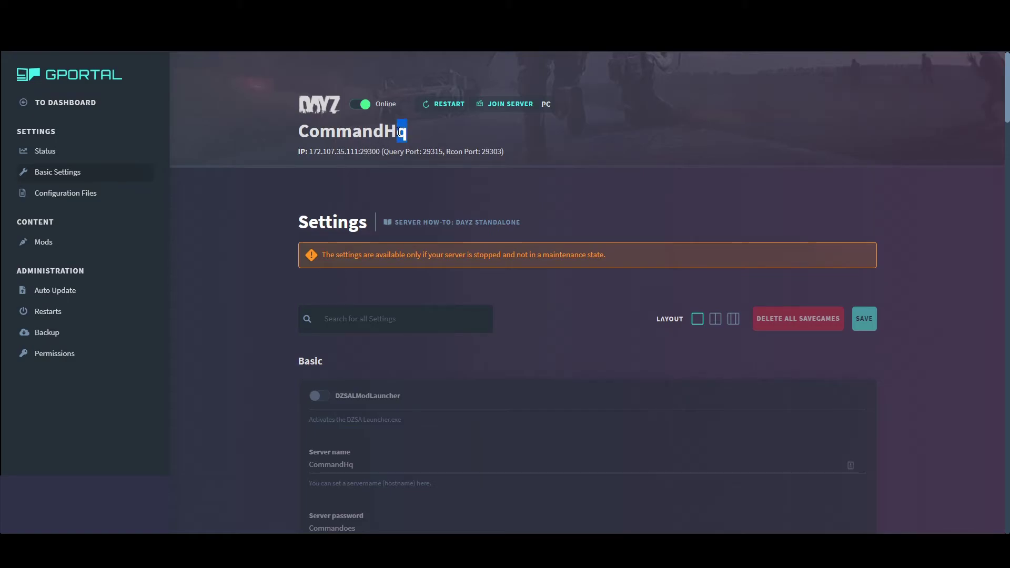
drag(400, 132, 289, 139)
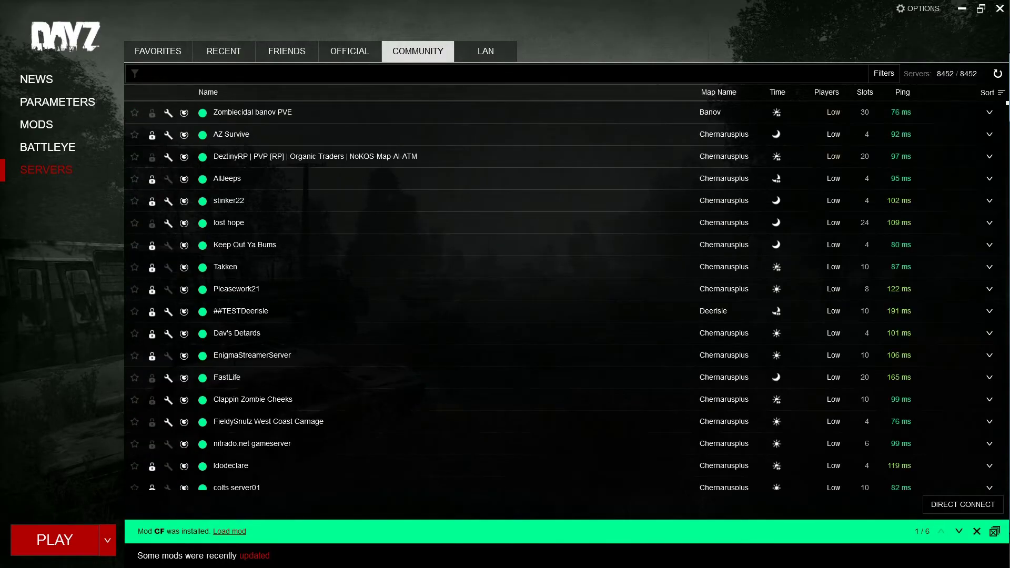
Filter the Community list by CommandHq, check its required mods, and refresh the list
text(CommandHq)
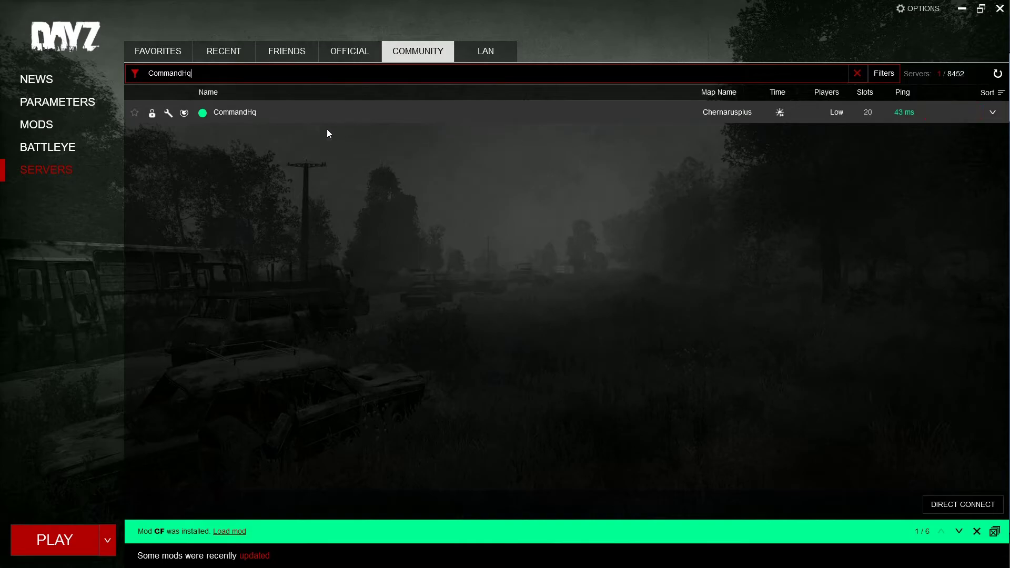
click(956, 110)
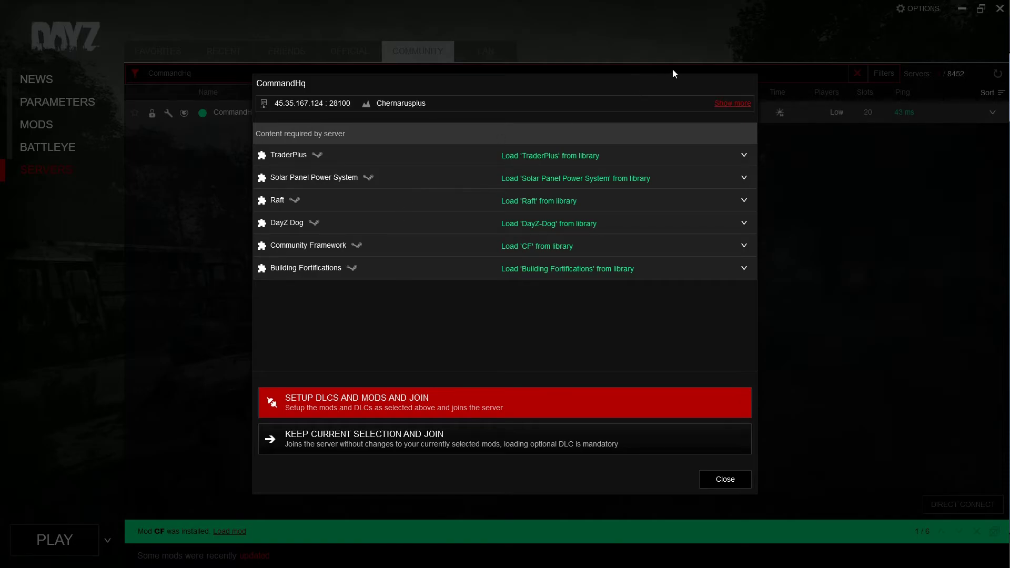
click(737, 480)
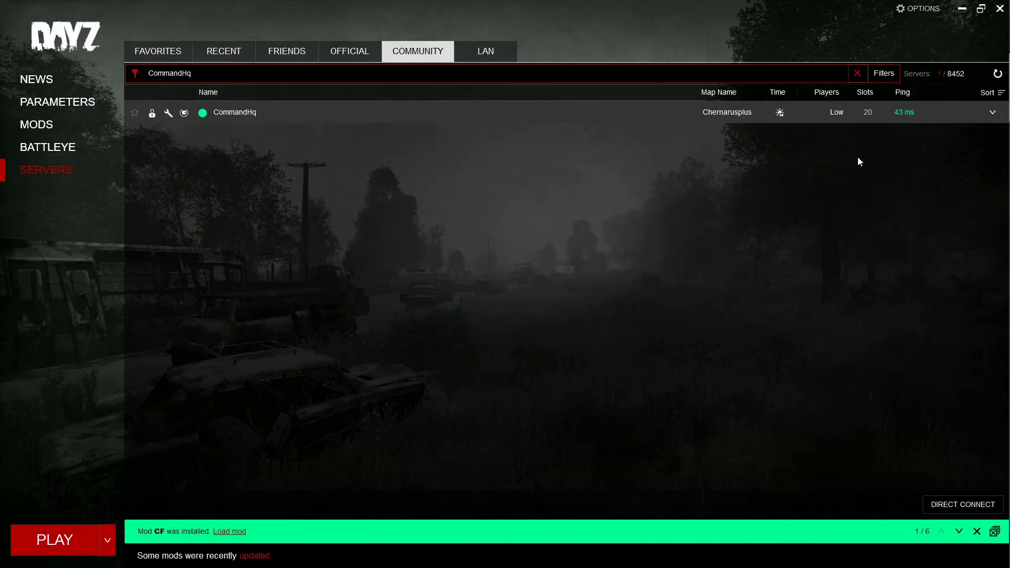
click(997, 73)
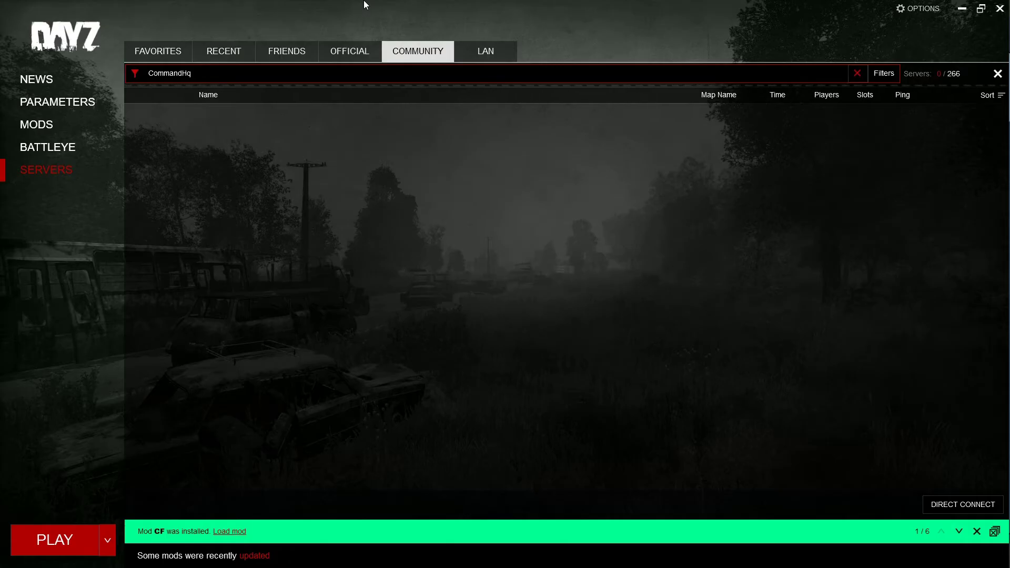
Join CommandHq with its required mods loaded, entering the server password to connect
drag(365, 5, 635, 74)
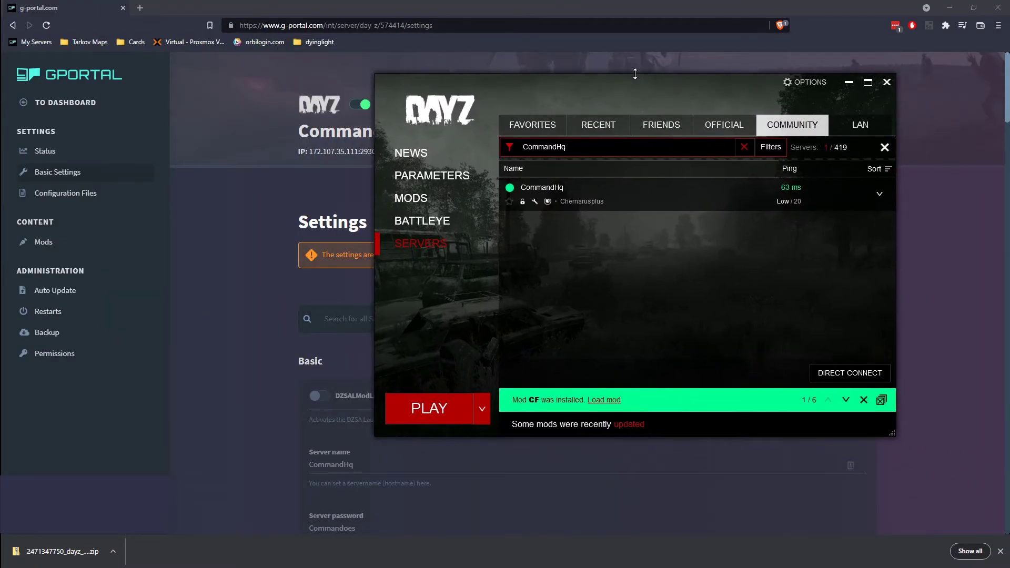
mouse_move(615, 209)
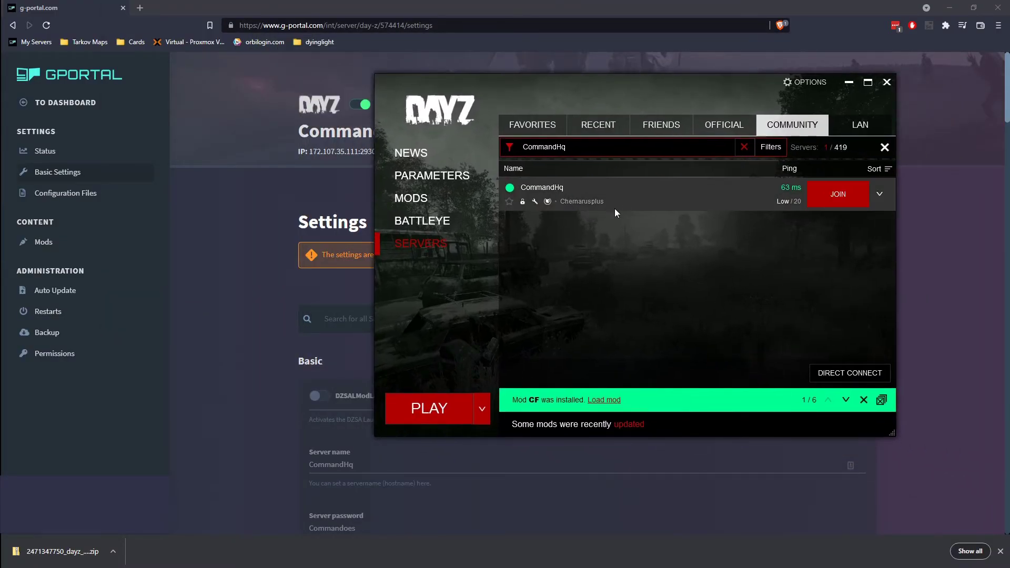
click(816, 198)
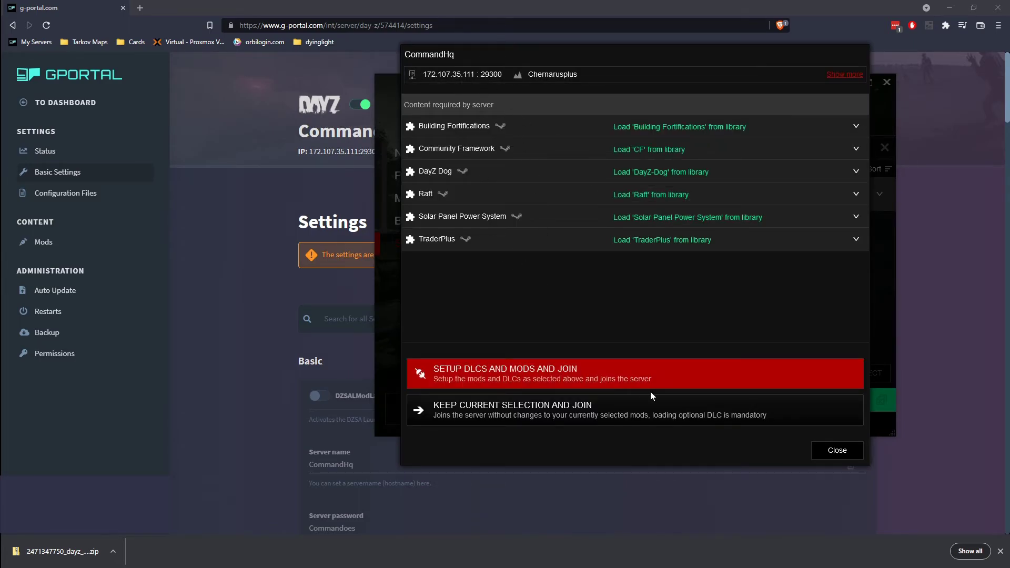
click(624, 388)
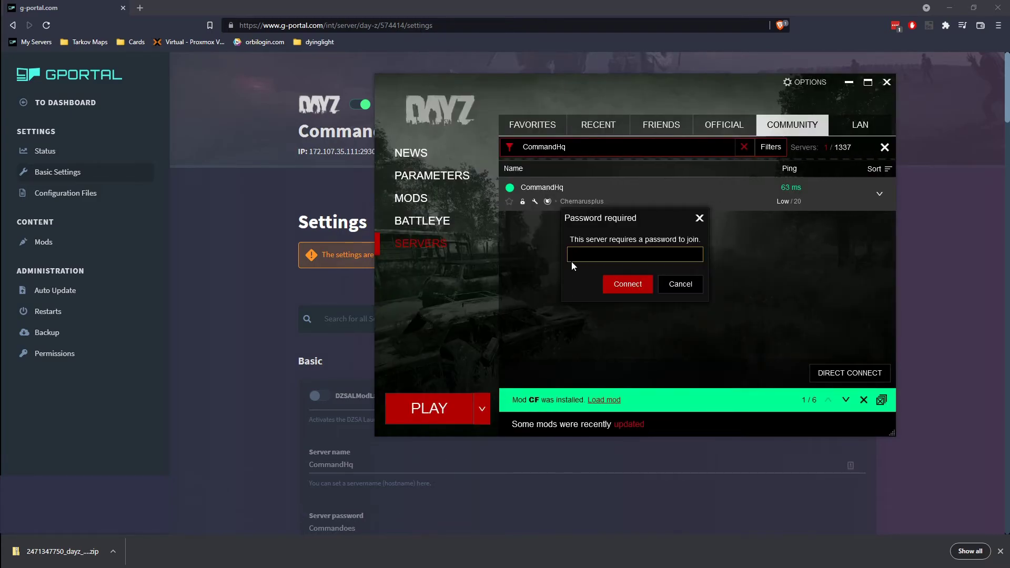
key(BackSpace)
key(BackSpace)
key(BackSpace)
click(614, 285)
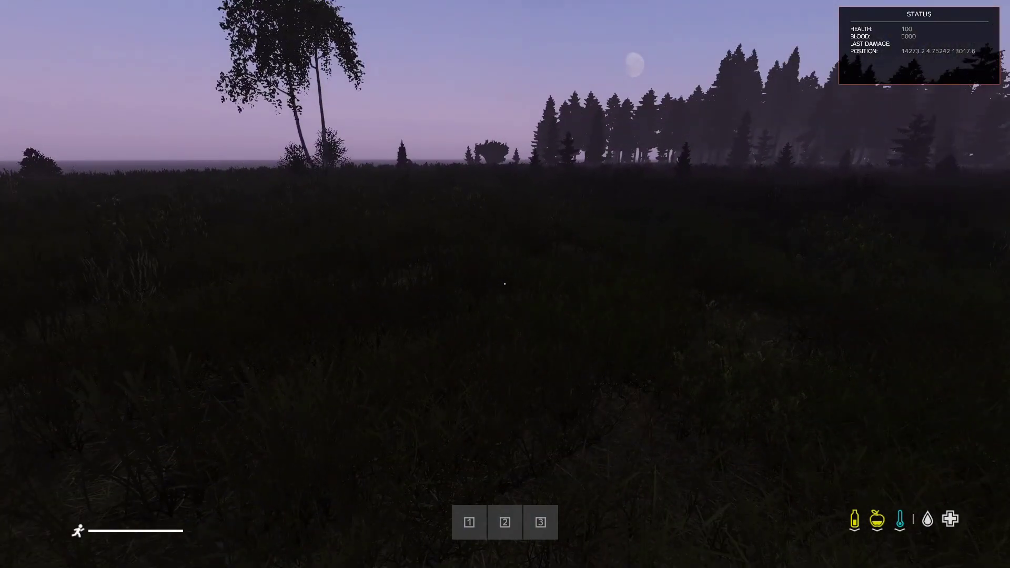
Sprint across the field, through the trees and past the tower to the town wall
key(shift+w)
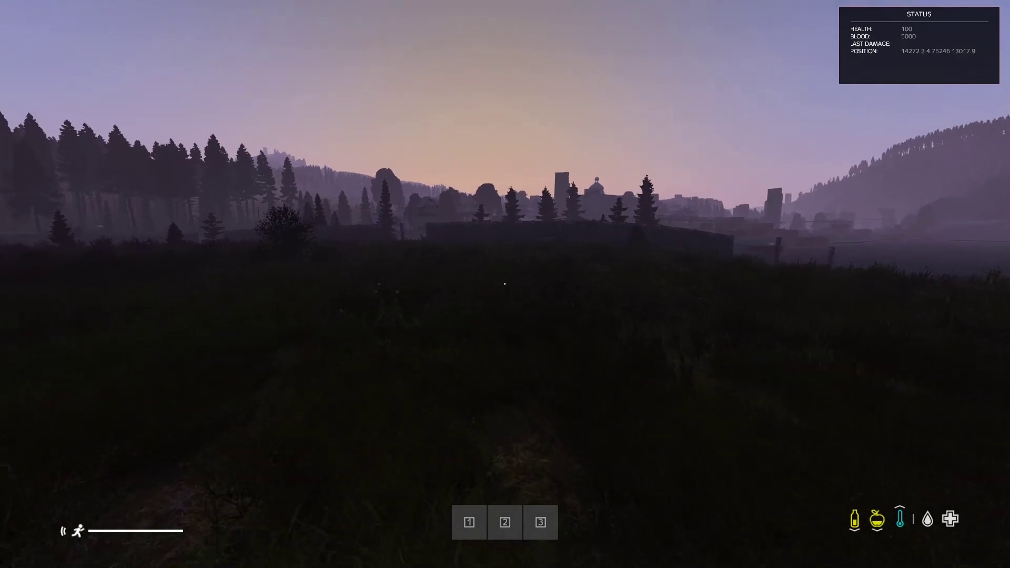
key(shift+w)
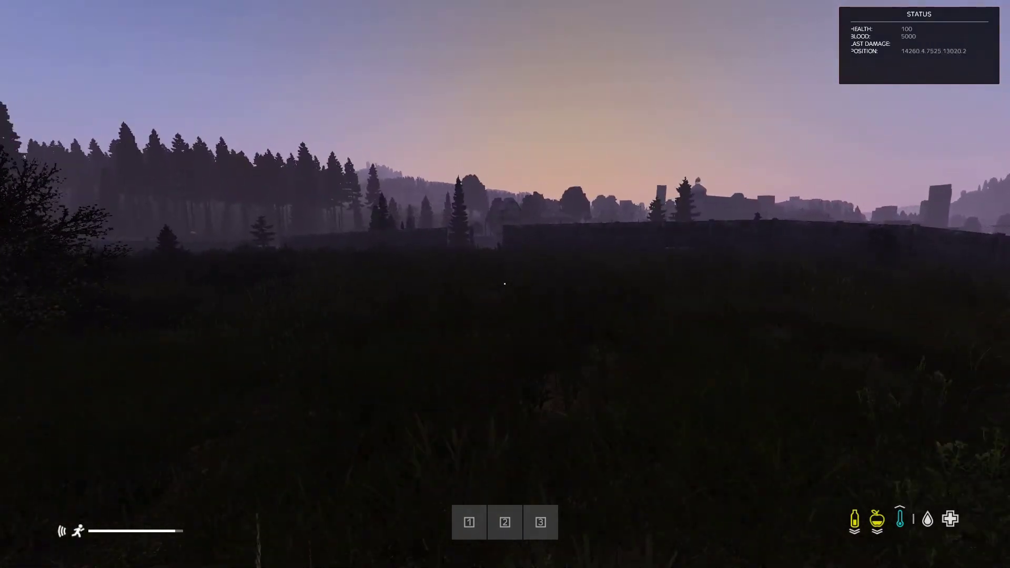
key(shift+w)
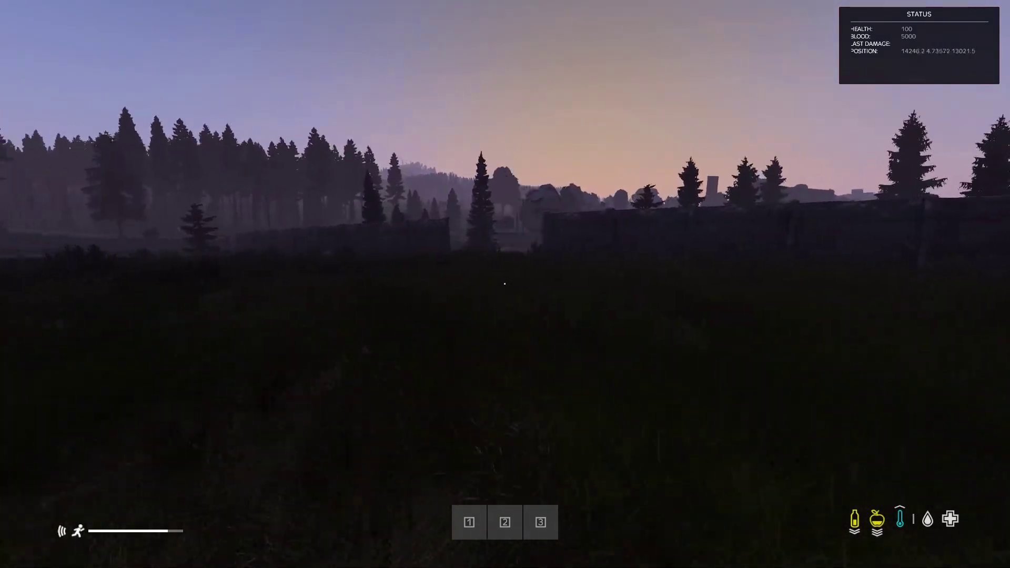
key(shift+w)
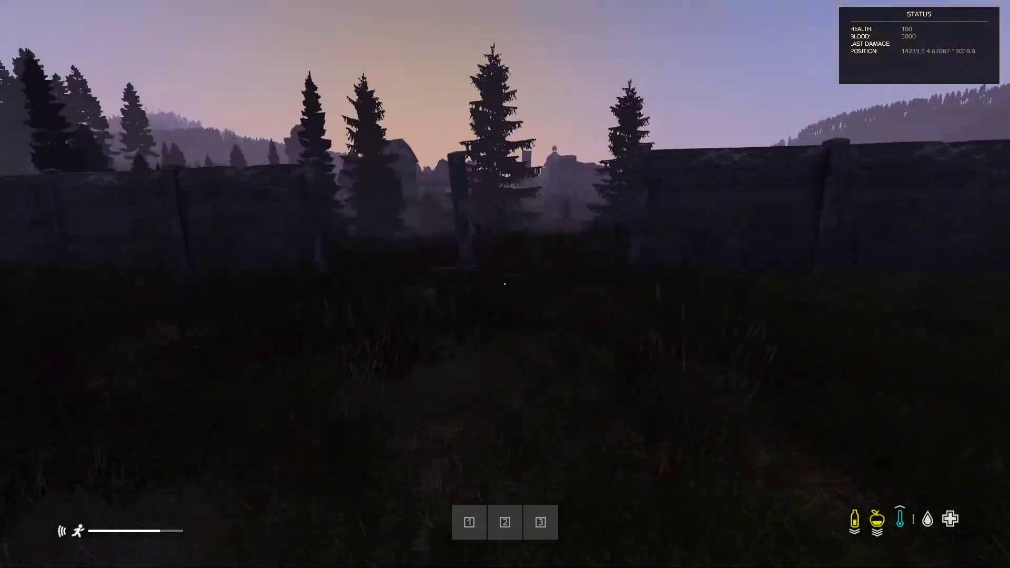
key(shift+w)
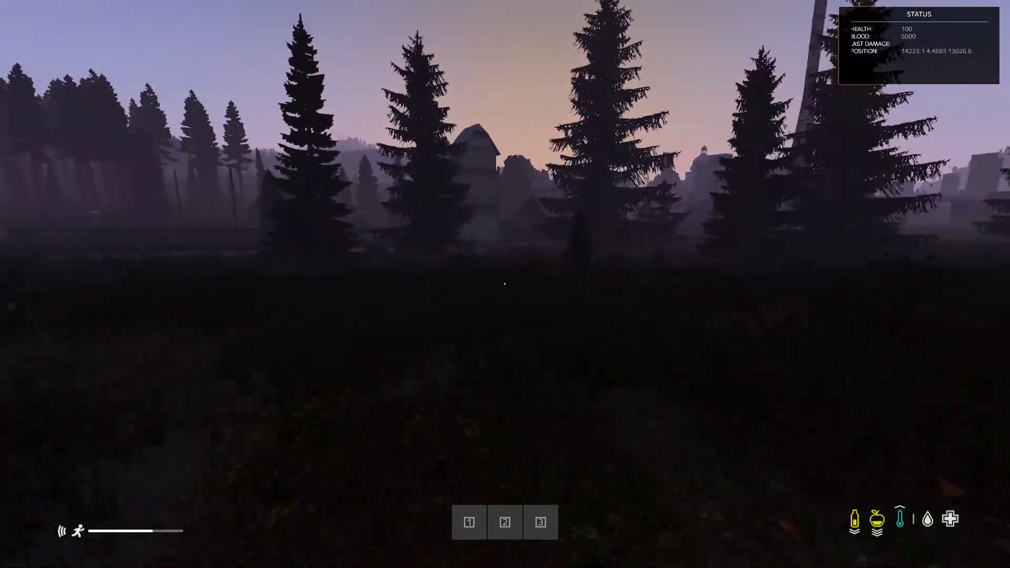
key(shift+w)
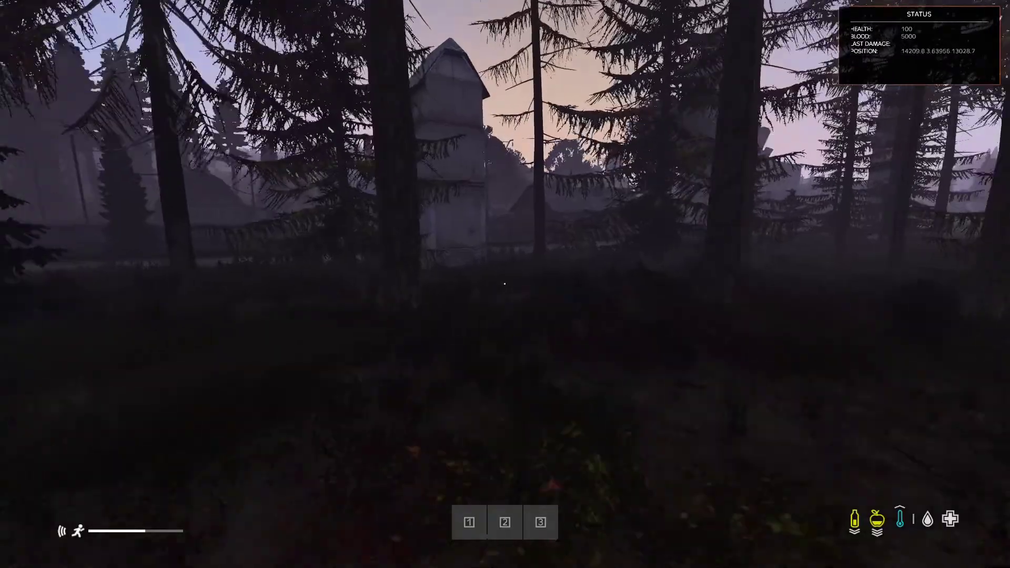
key(shift+w)
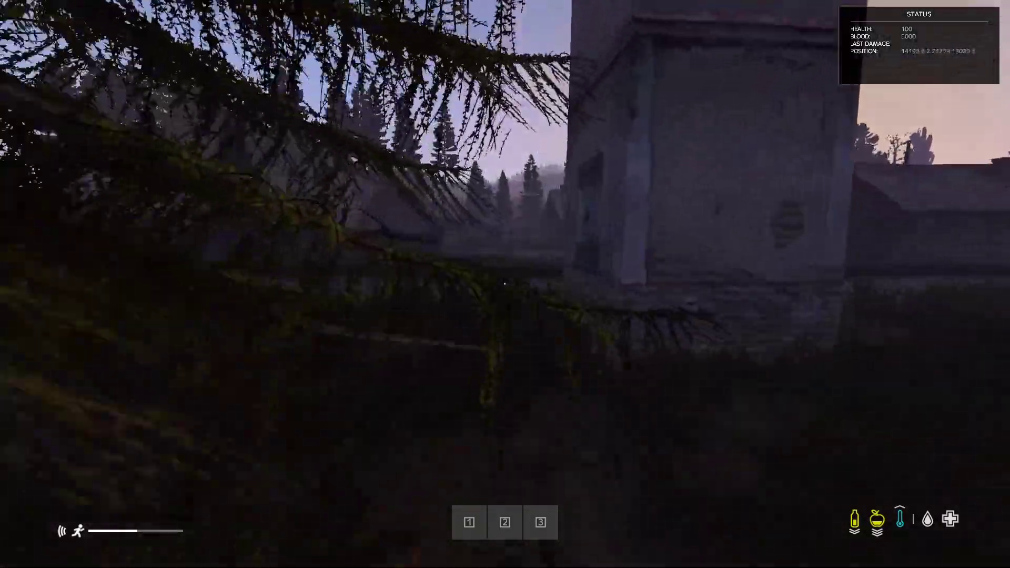
Open the red door and step into the small room behind it
key(w)
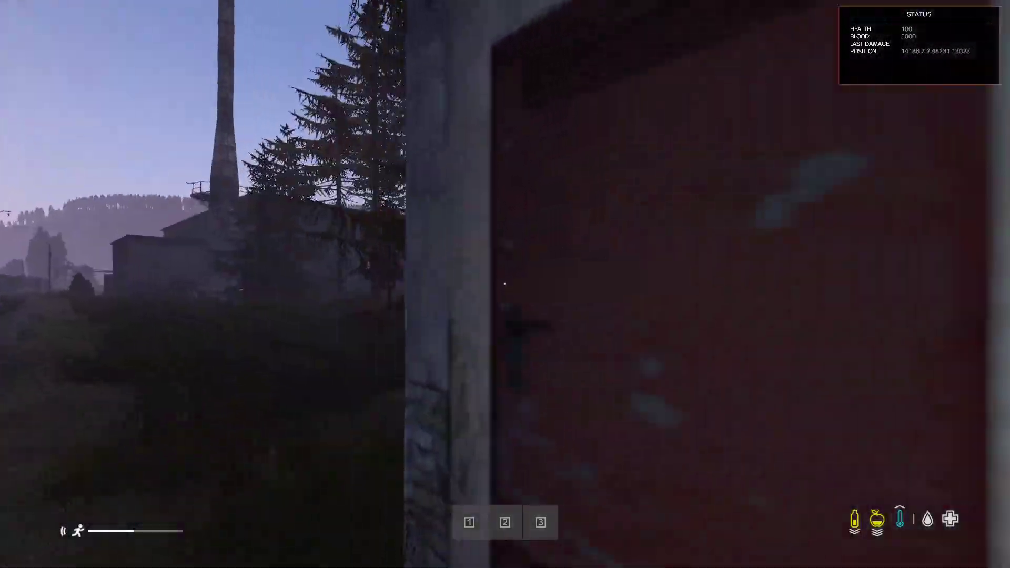
key(f)
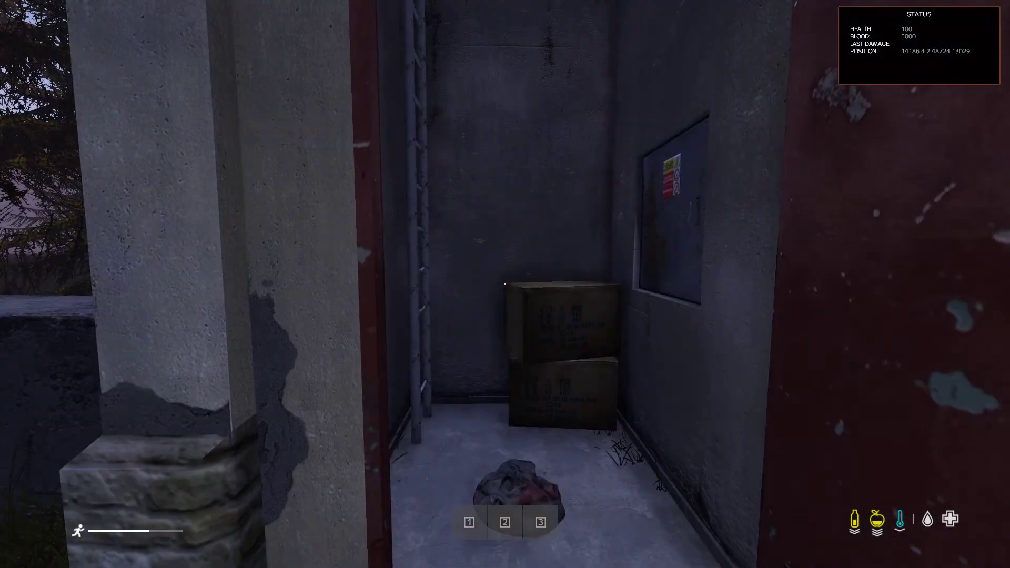
key(w)
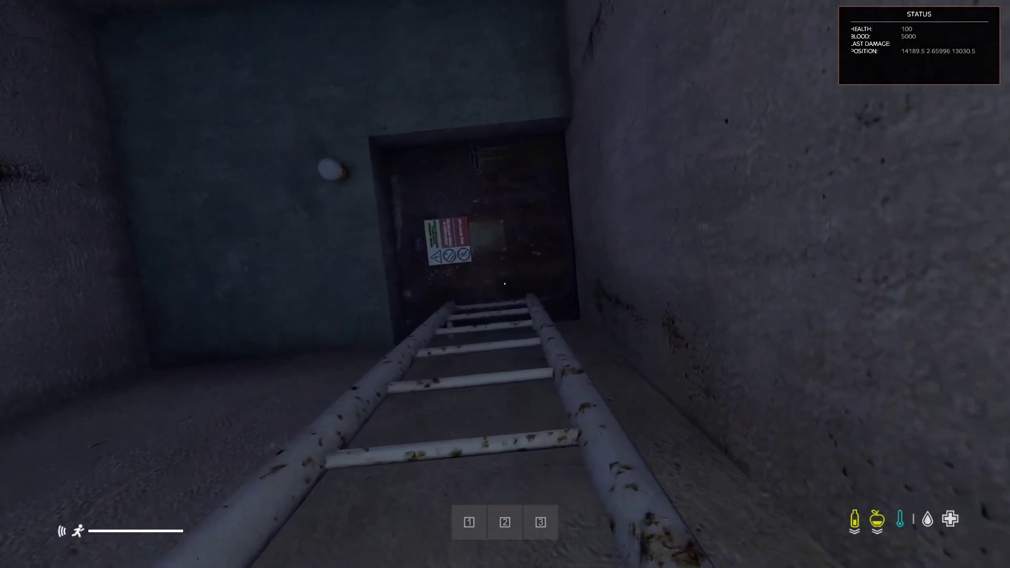
Leave the room, cross the tracks and road to the shed, and open it to find a beanie
key(space)
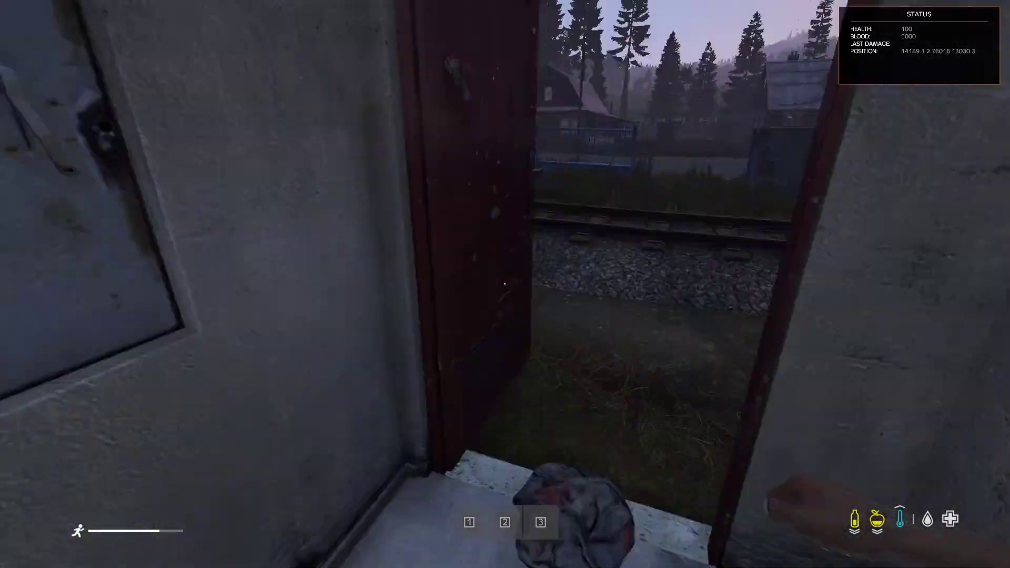
key(w)
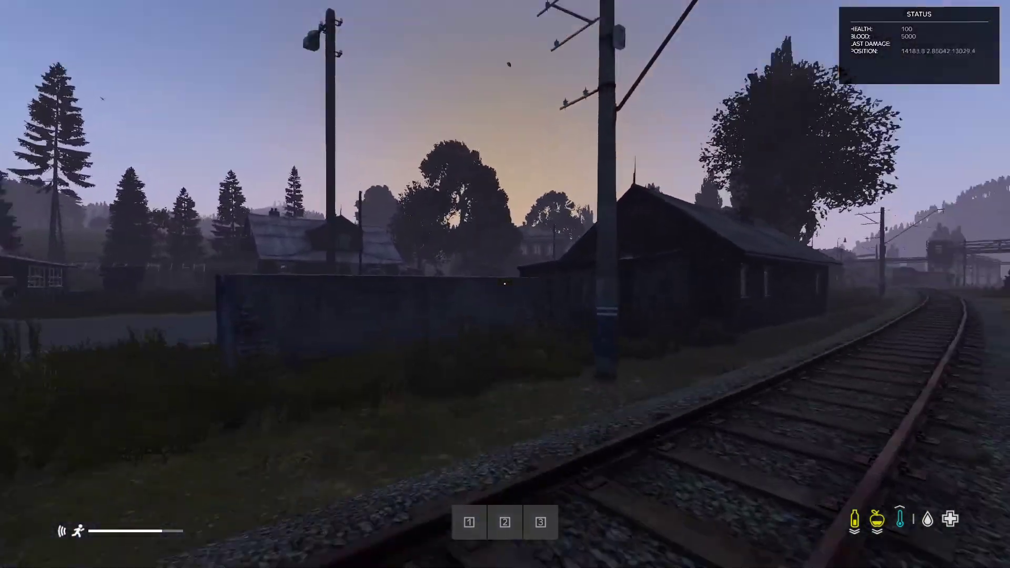
key(w)
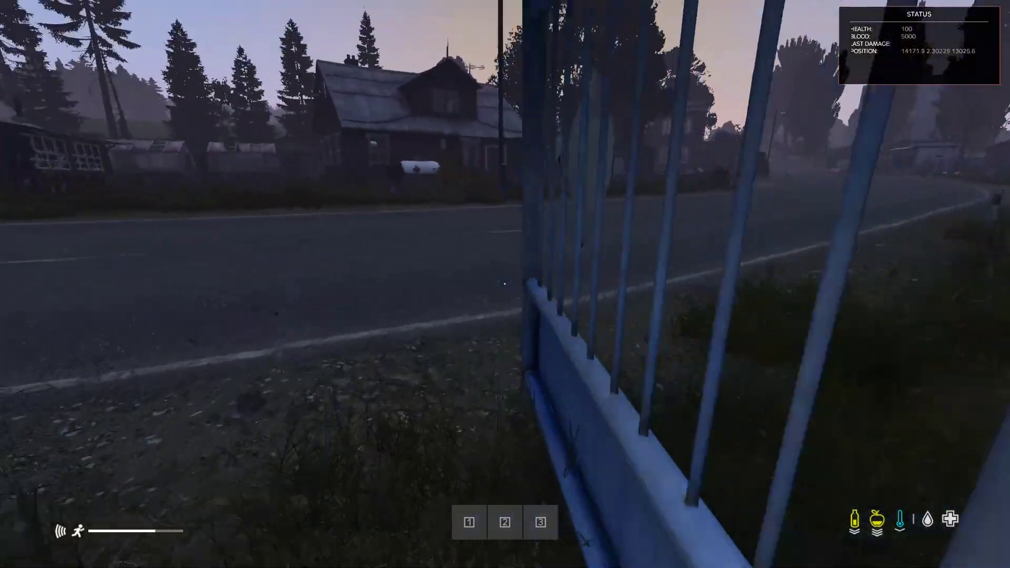
key(w)
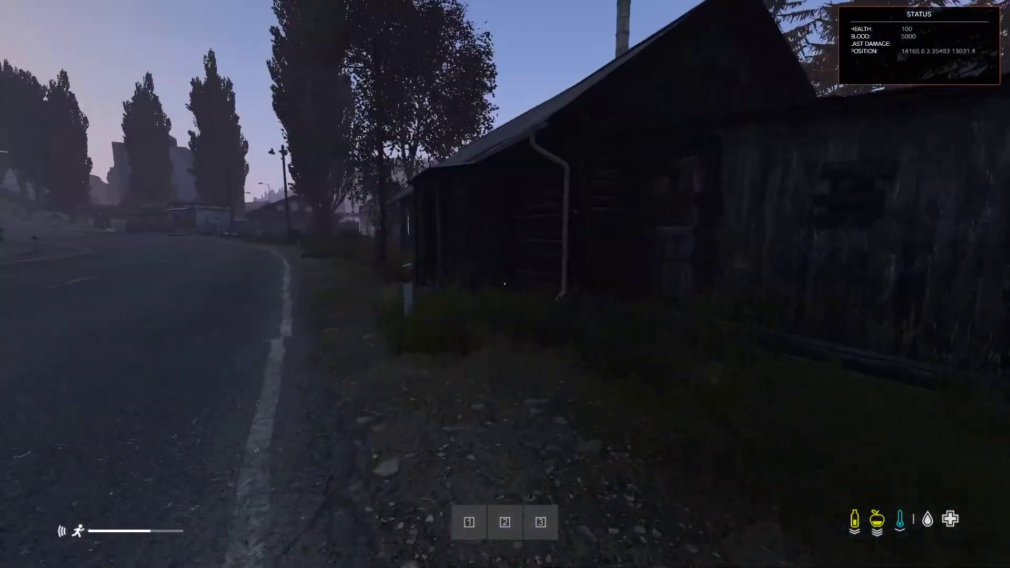
key(w)
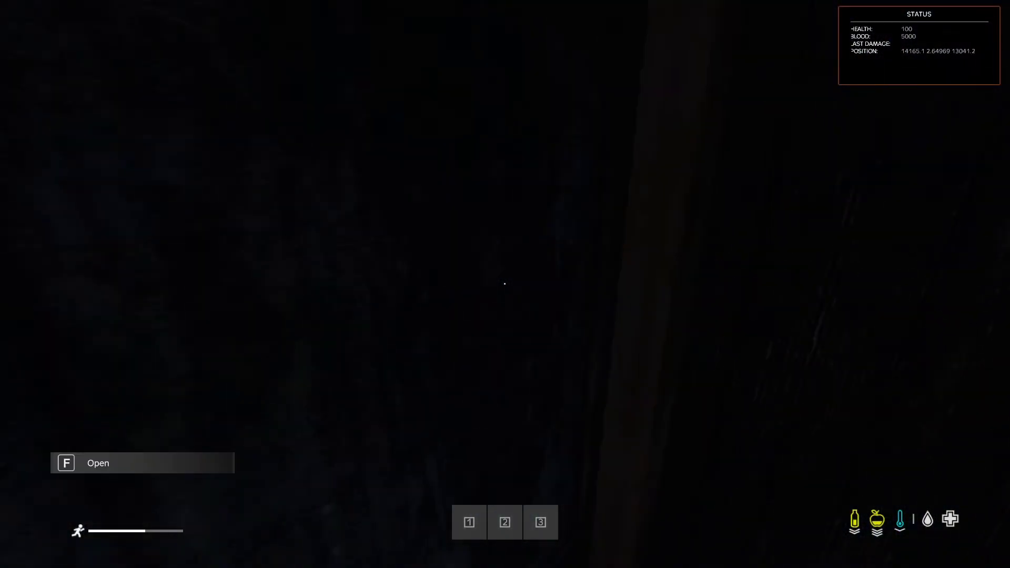
key(f)
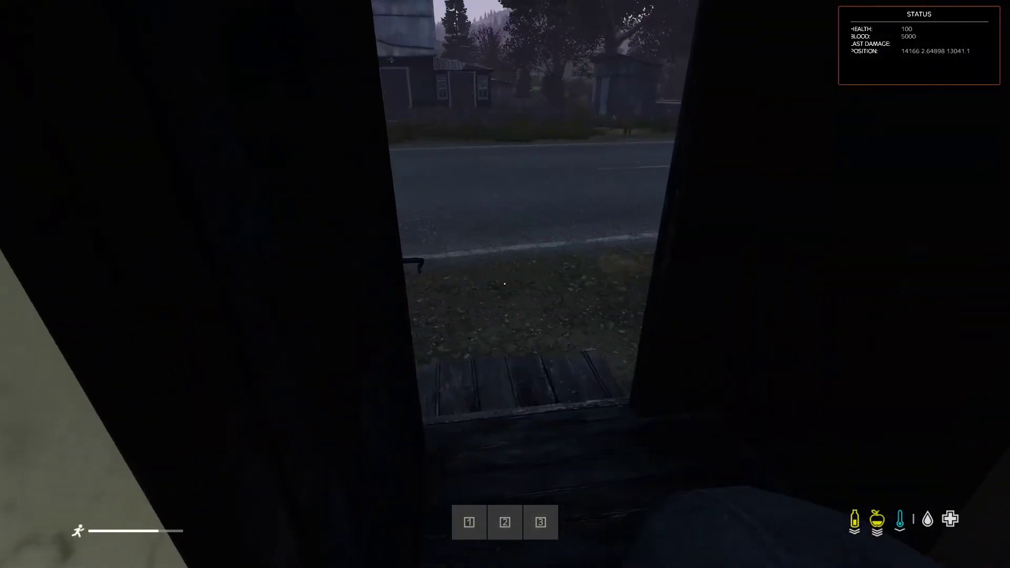
key(w)
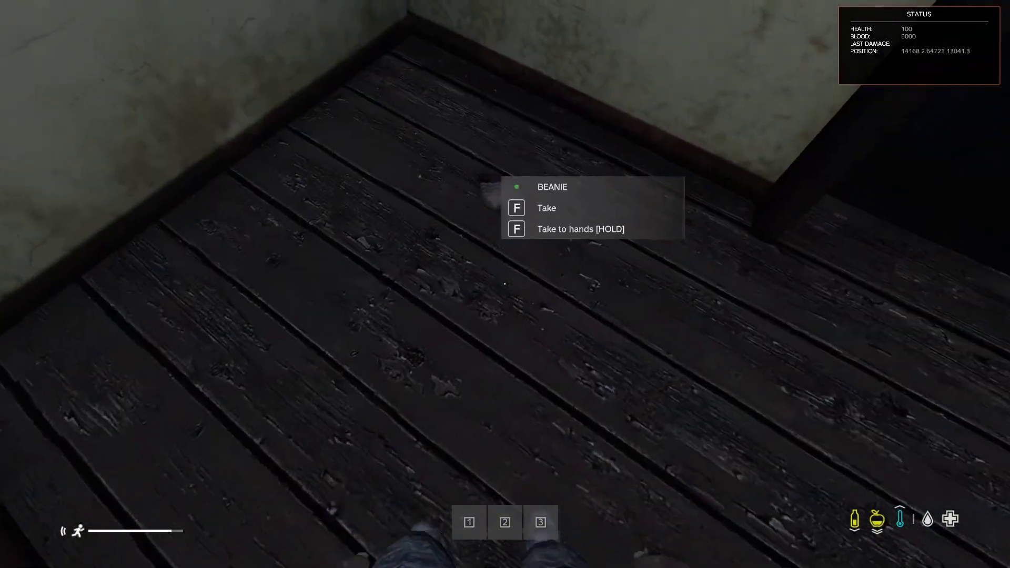